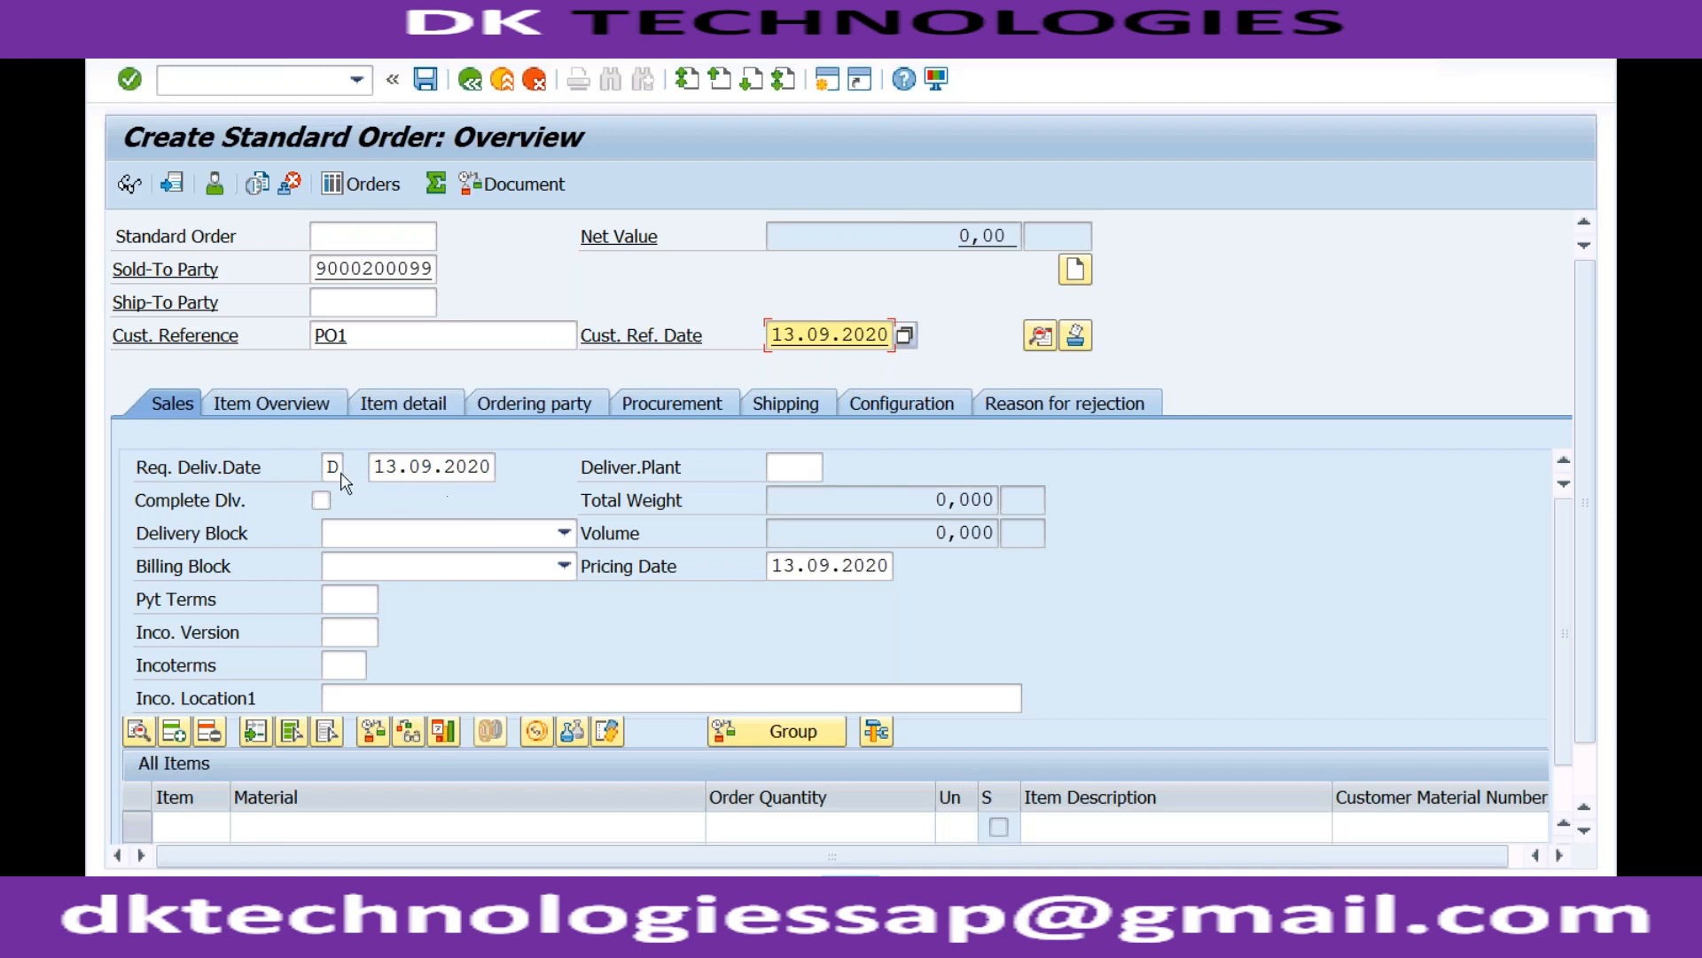
Overwrite the requested delivery date 13.09.2020 with 20.09.2020 and move to Cust. Reference.
click(331, 466)
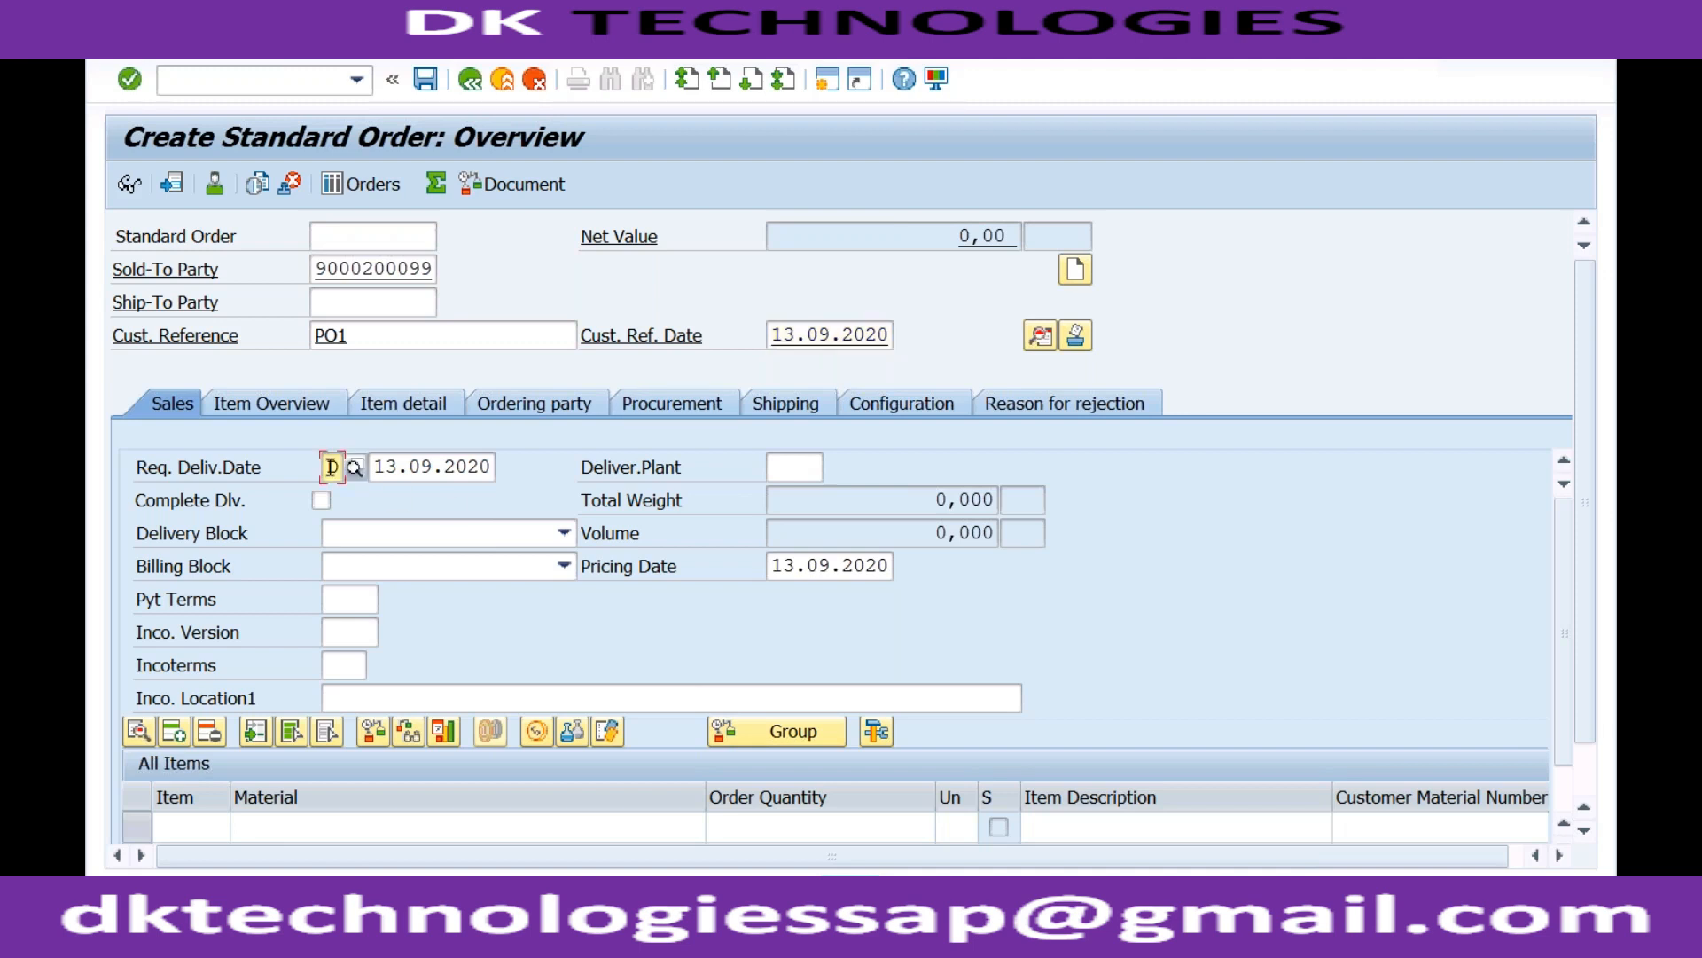
click(350, 825)
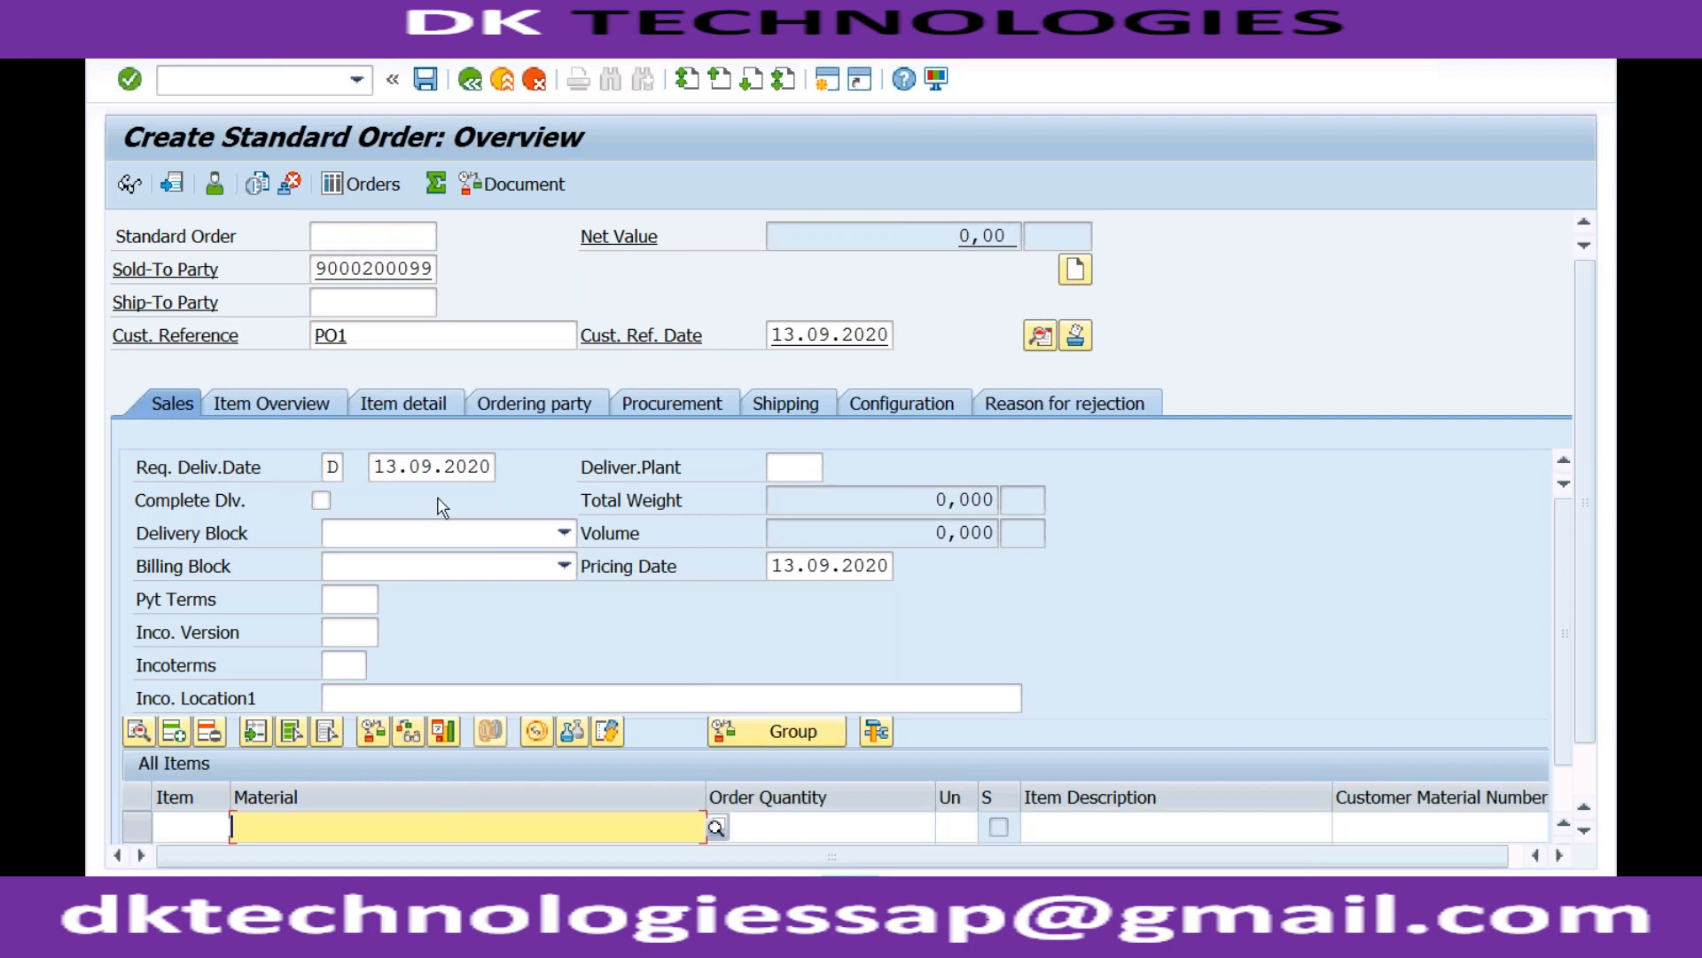
click(396, 467)
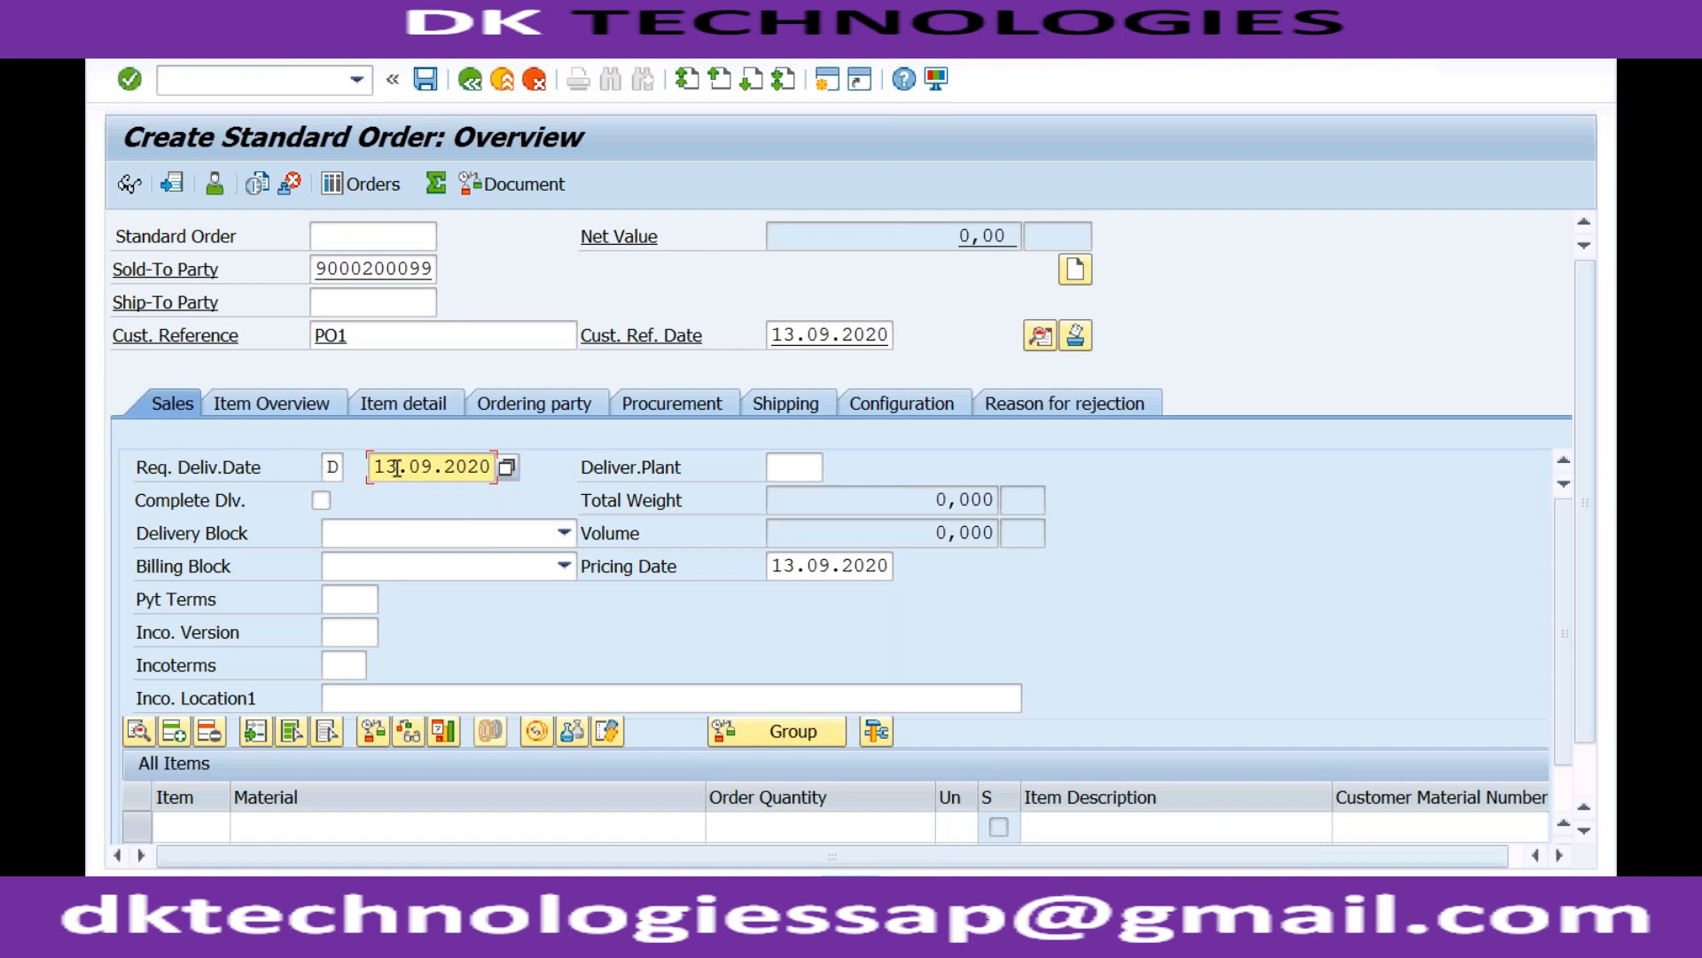
key(Left)
key(Left)
text(20)
click(354, 336)
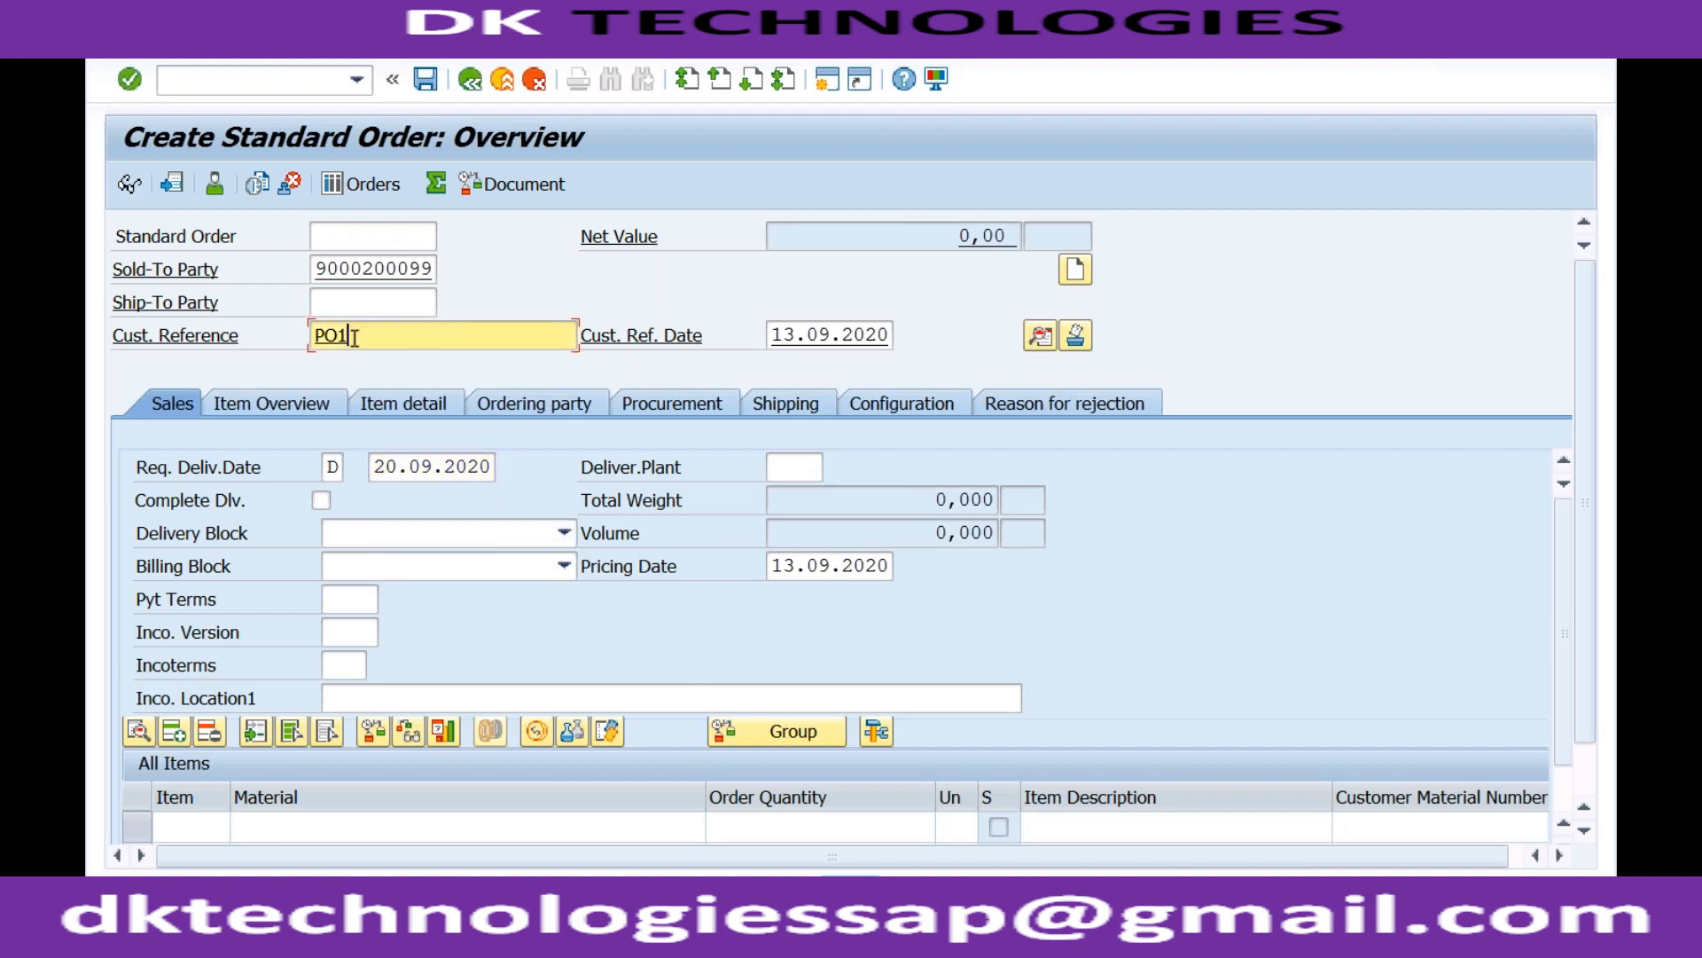
click(355, 537)
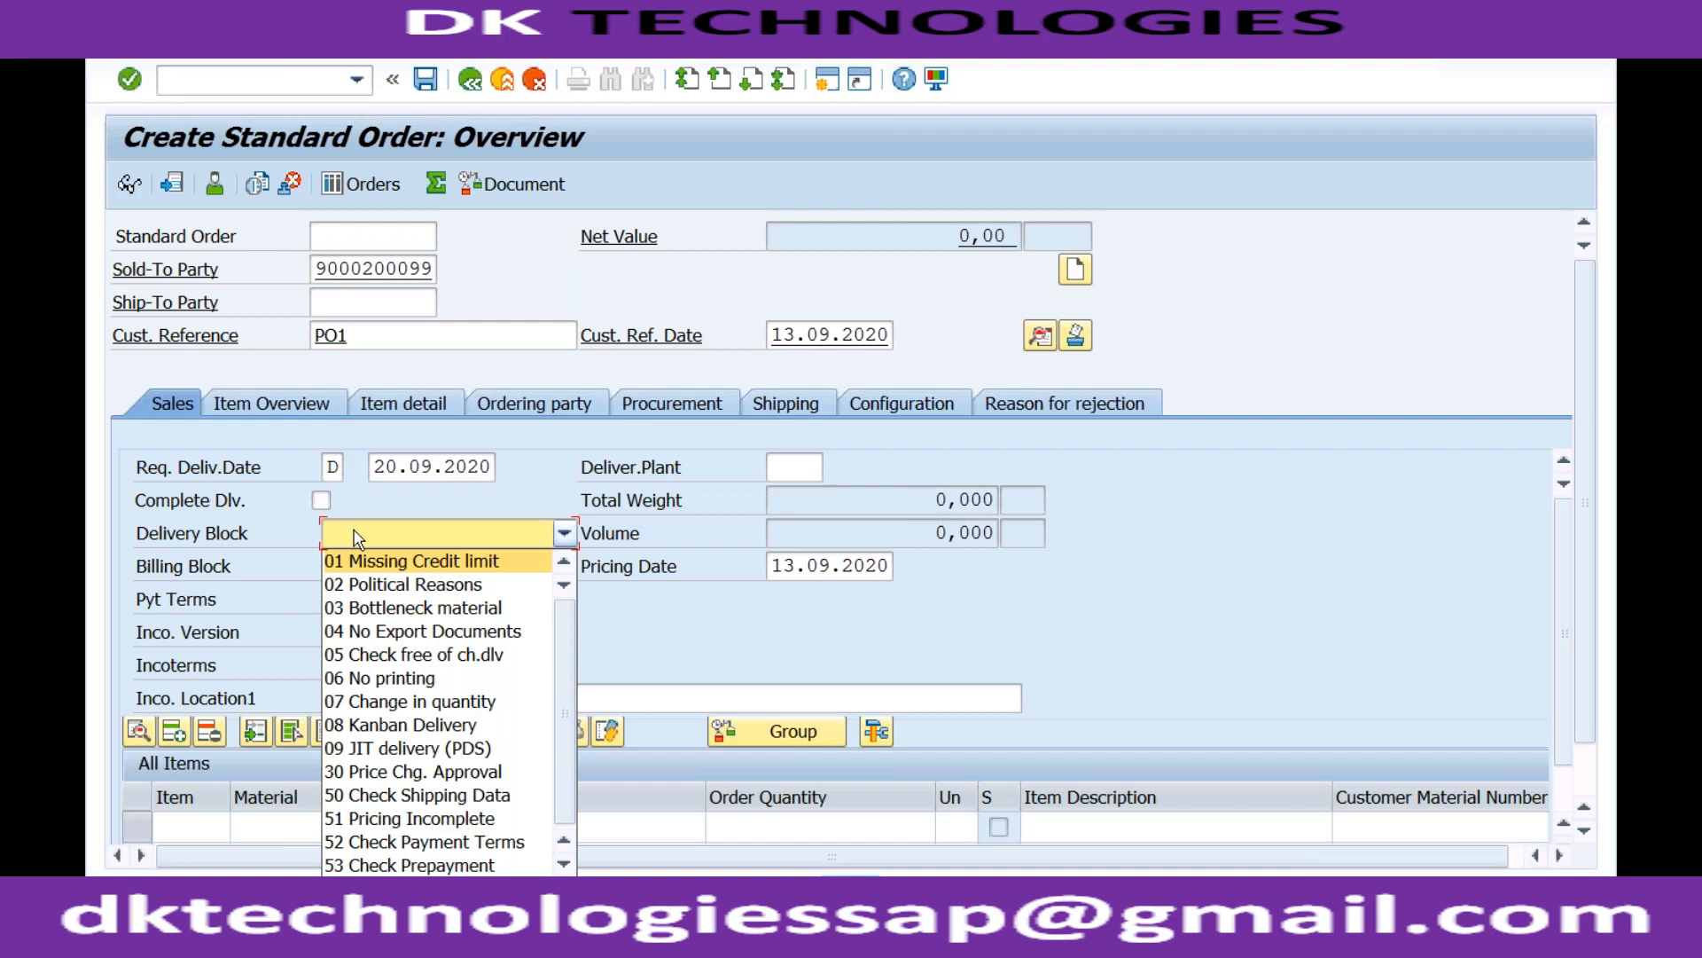
click(374, 514)
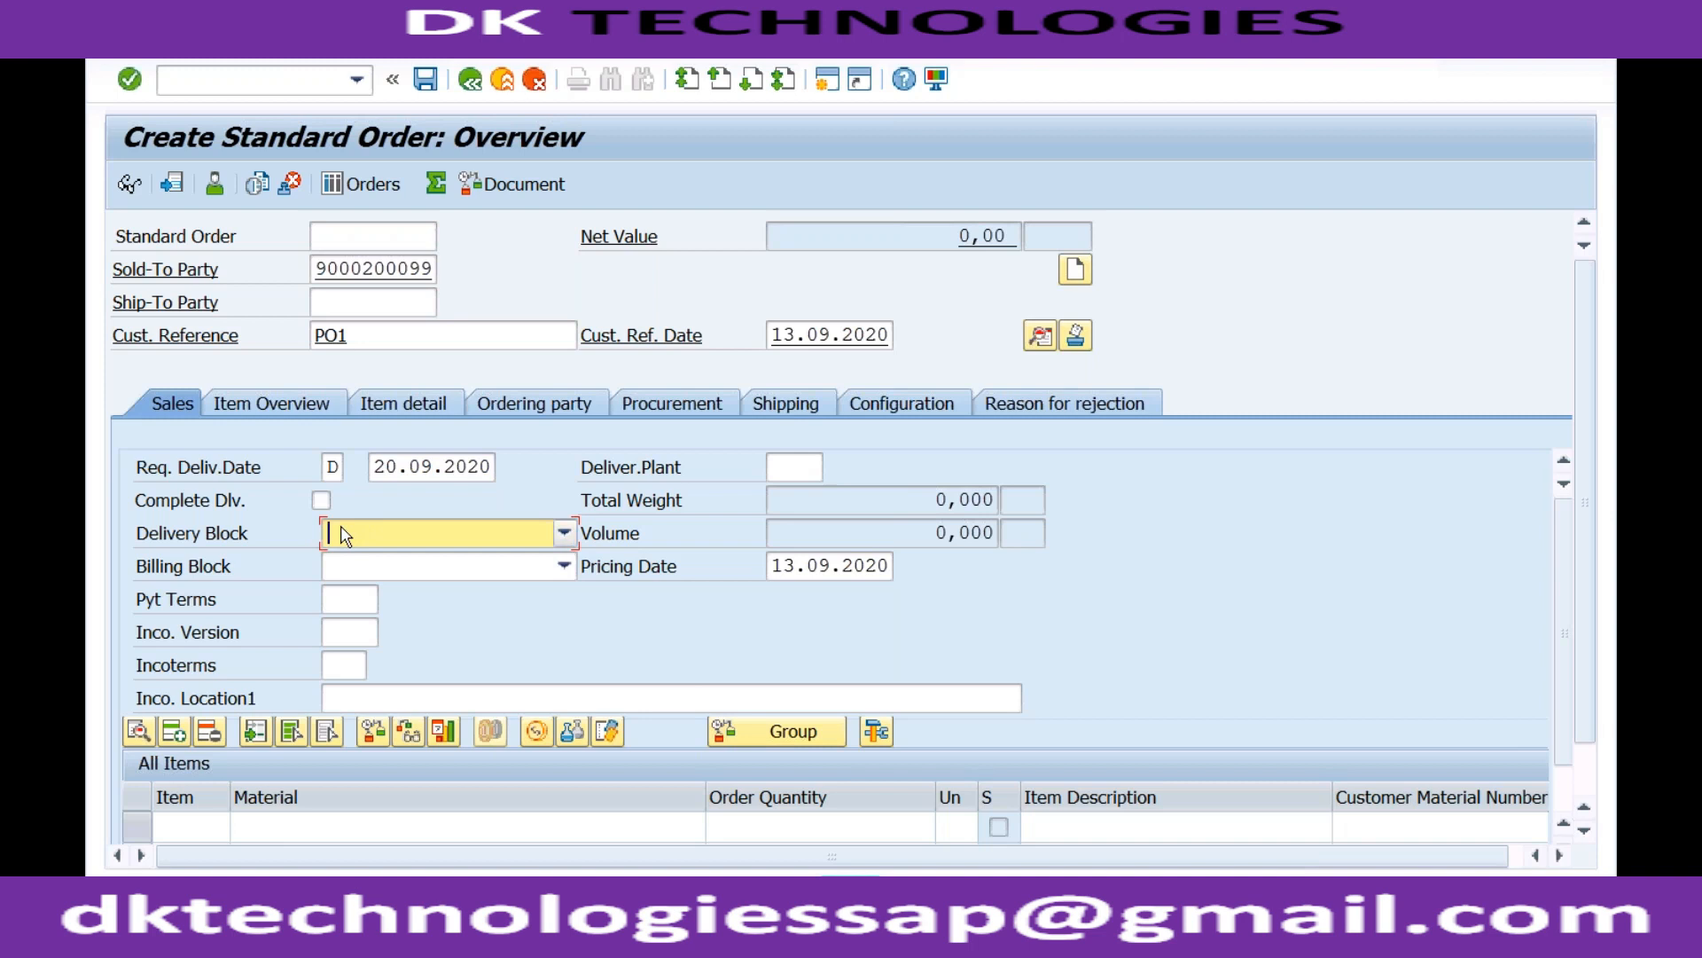
click(343, 530)
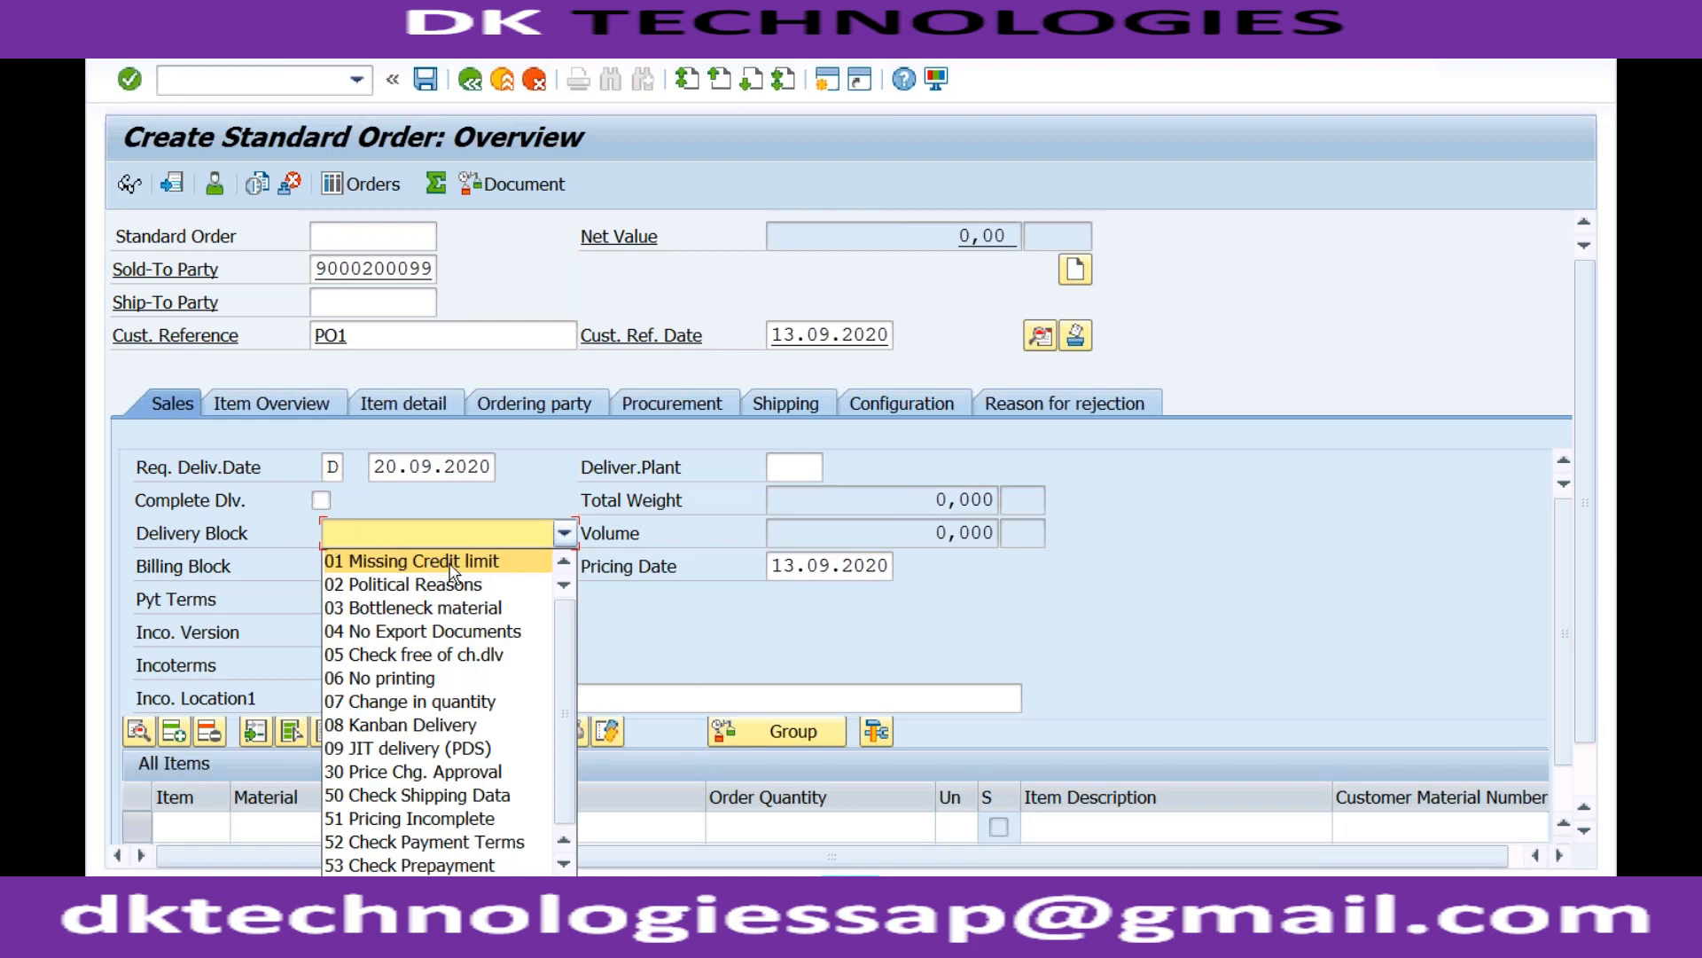
click(410, 529)
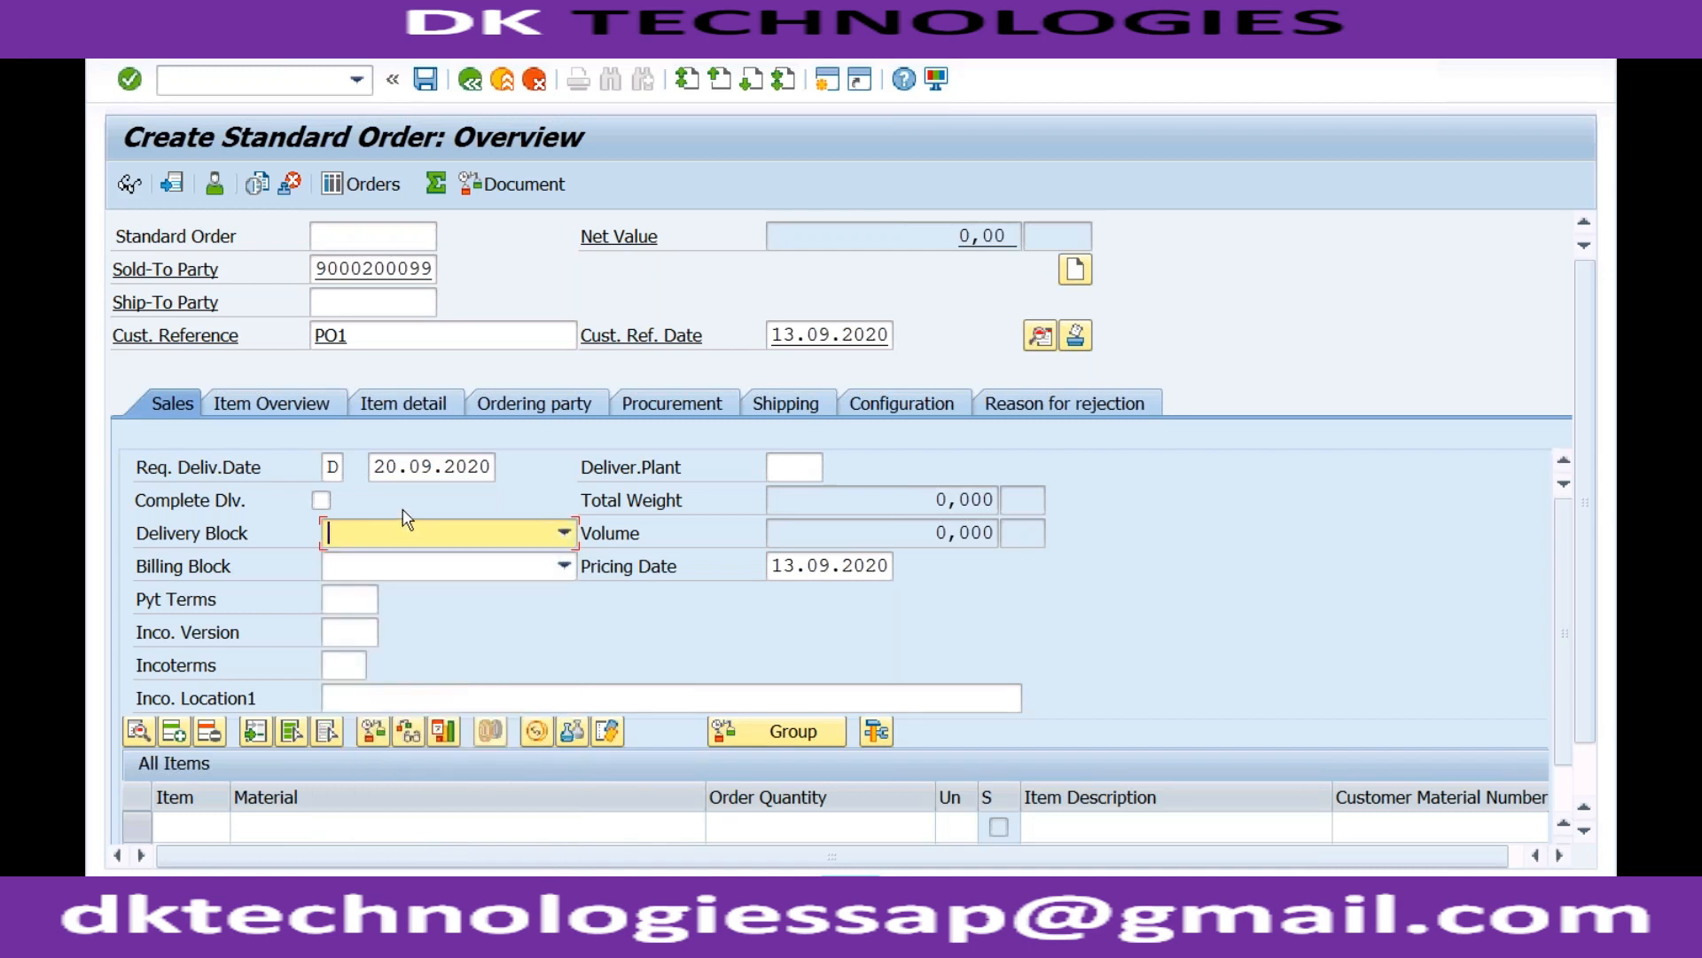
click(384, 333)
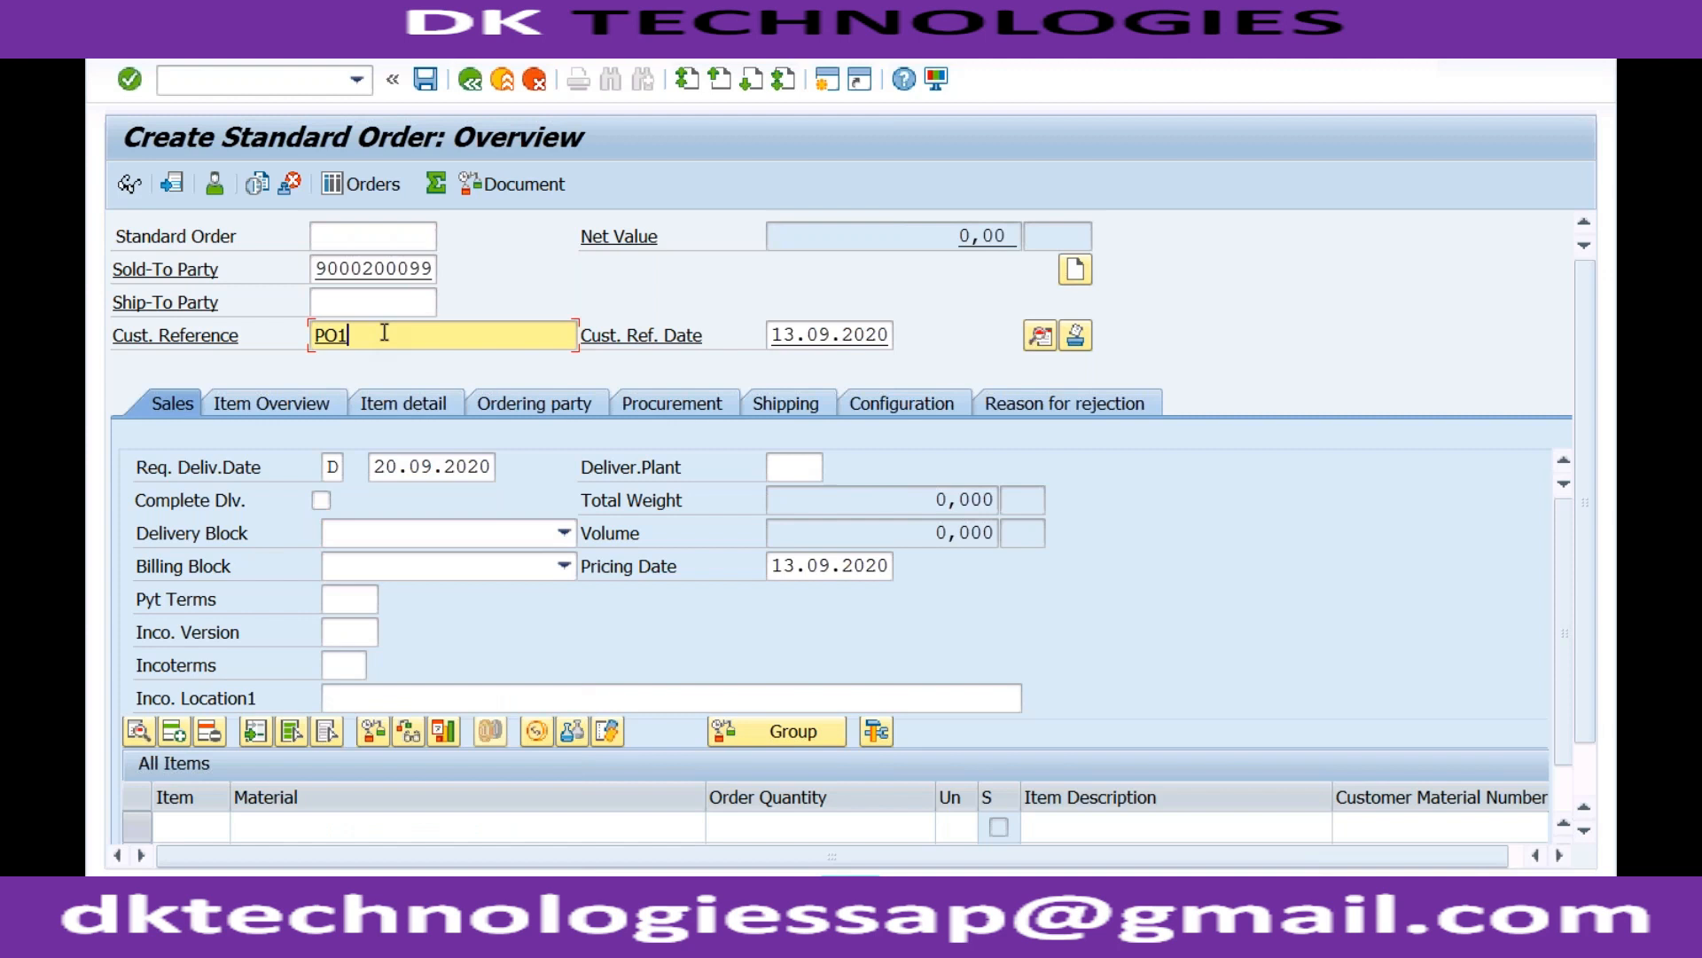
click(394, 467)
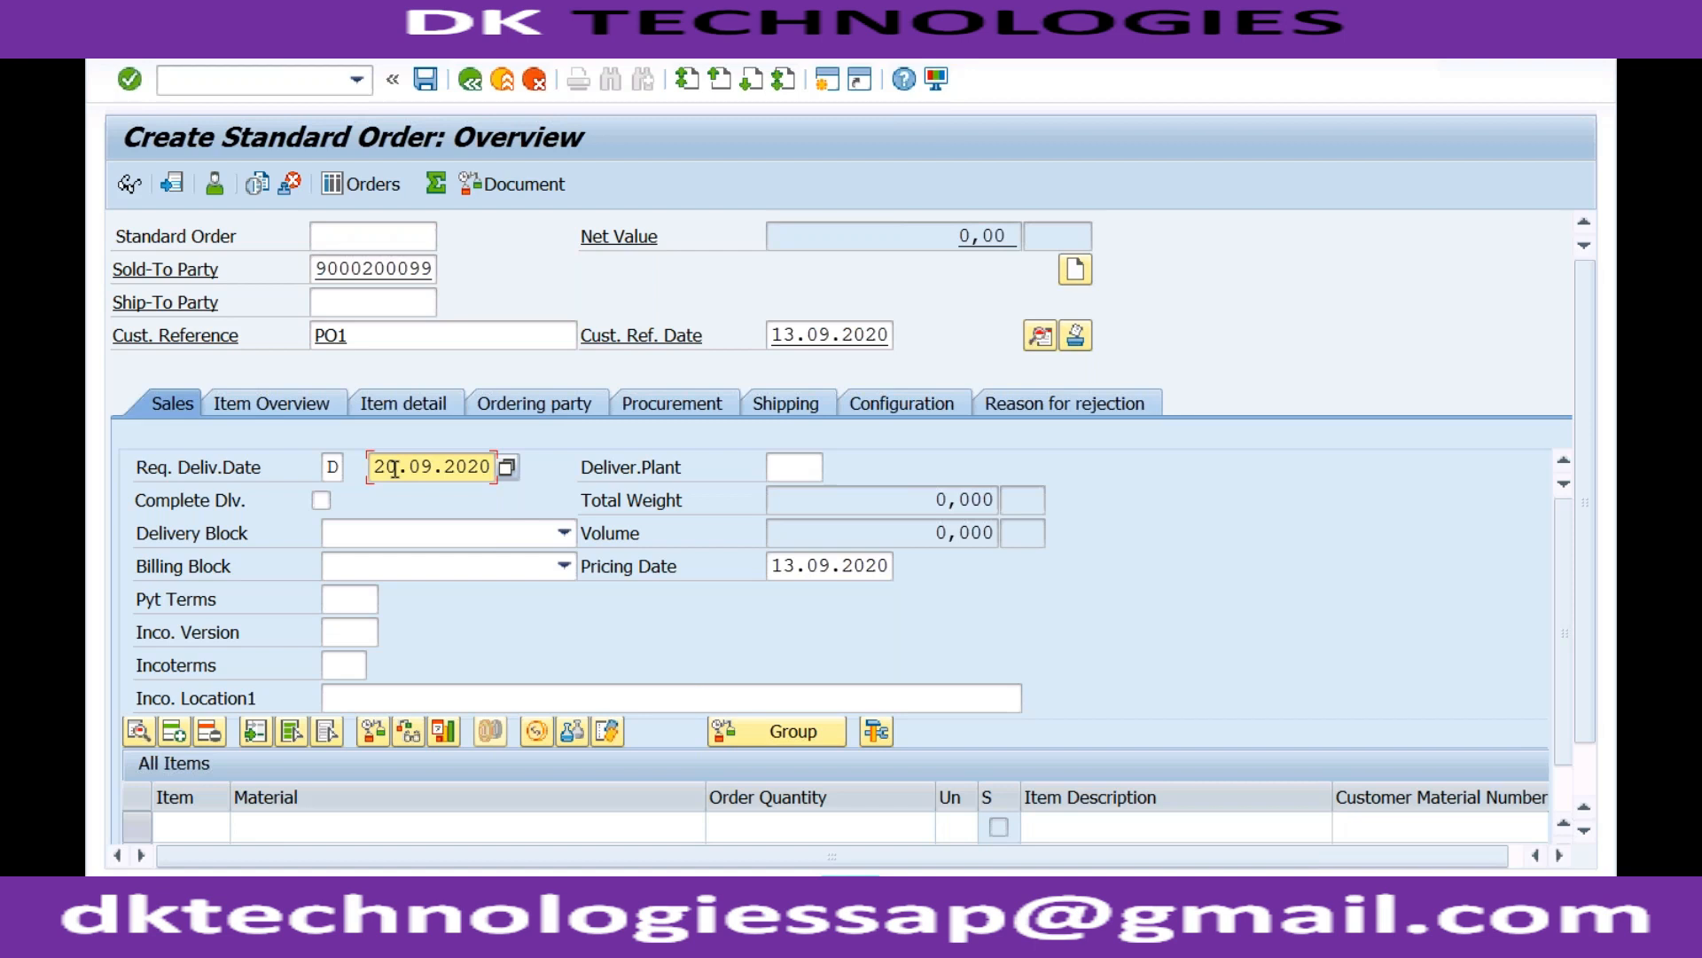
click(373, 537)
click(368, 557)
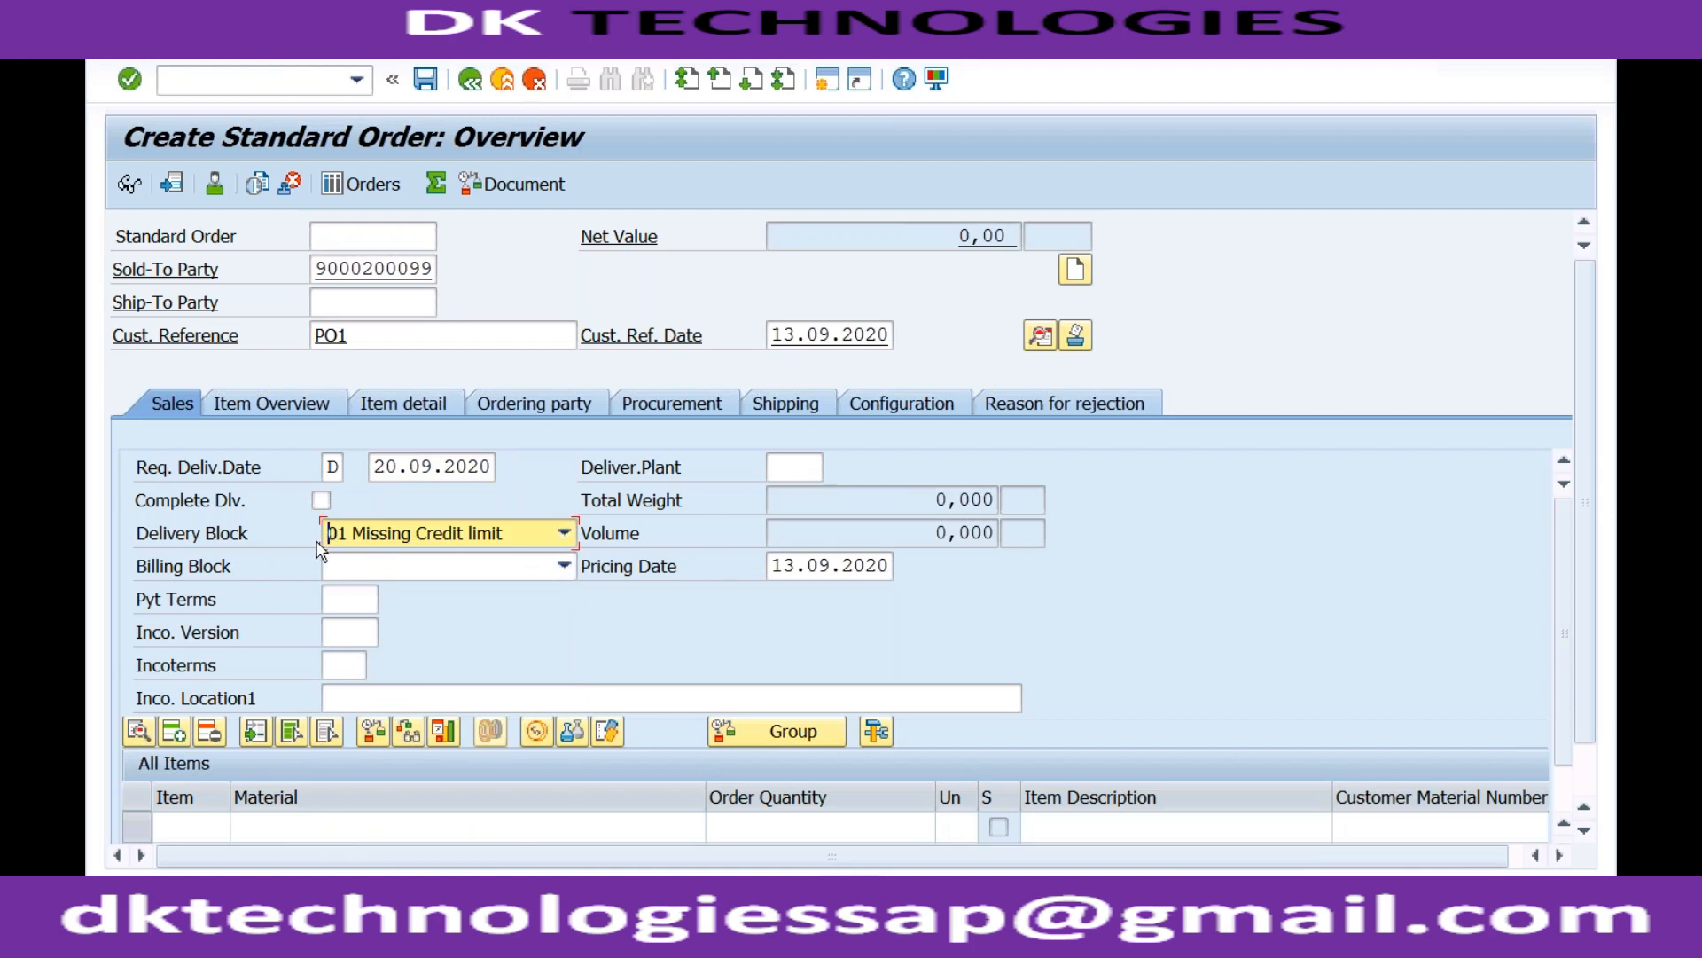
click(391, 537)
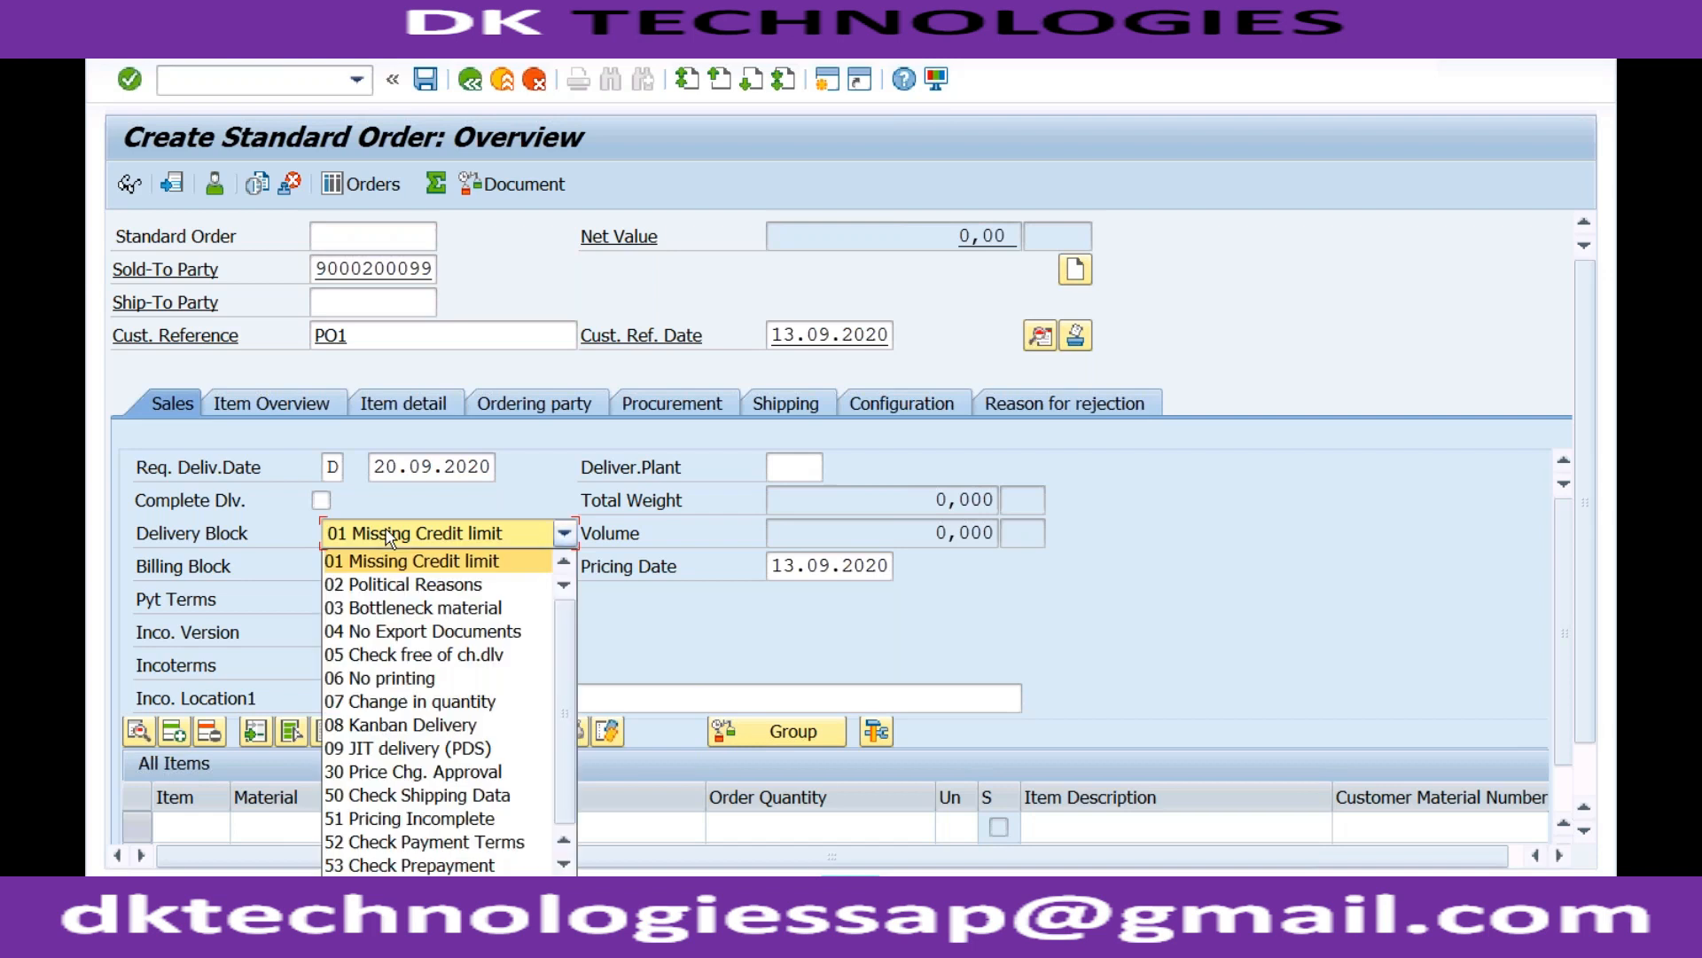
click(564, 864)
click(496, 868)
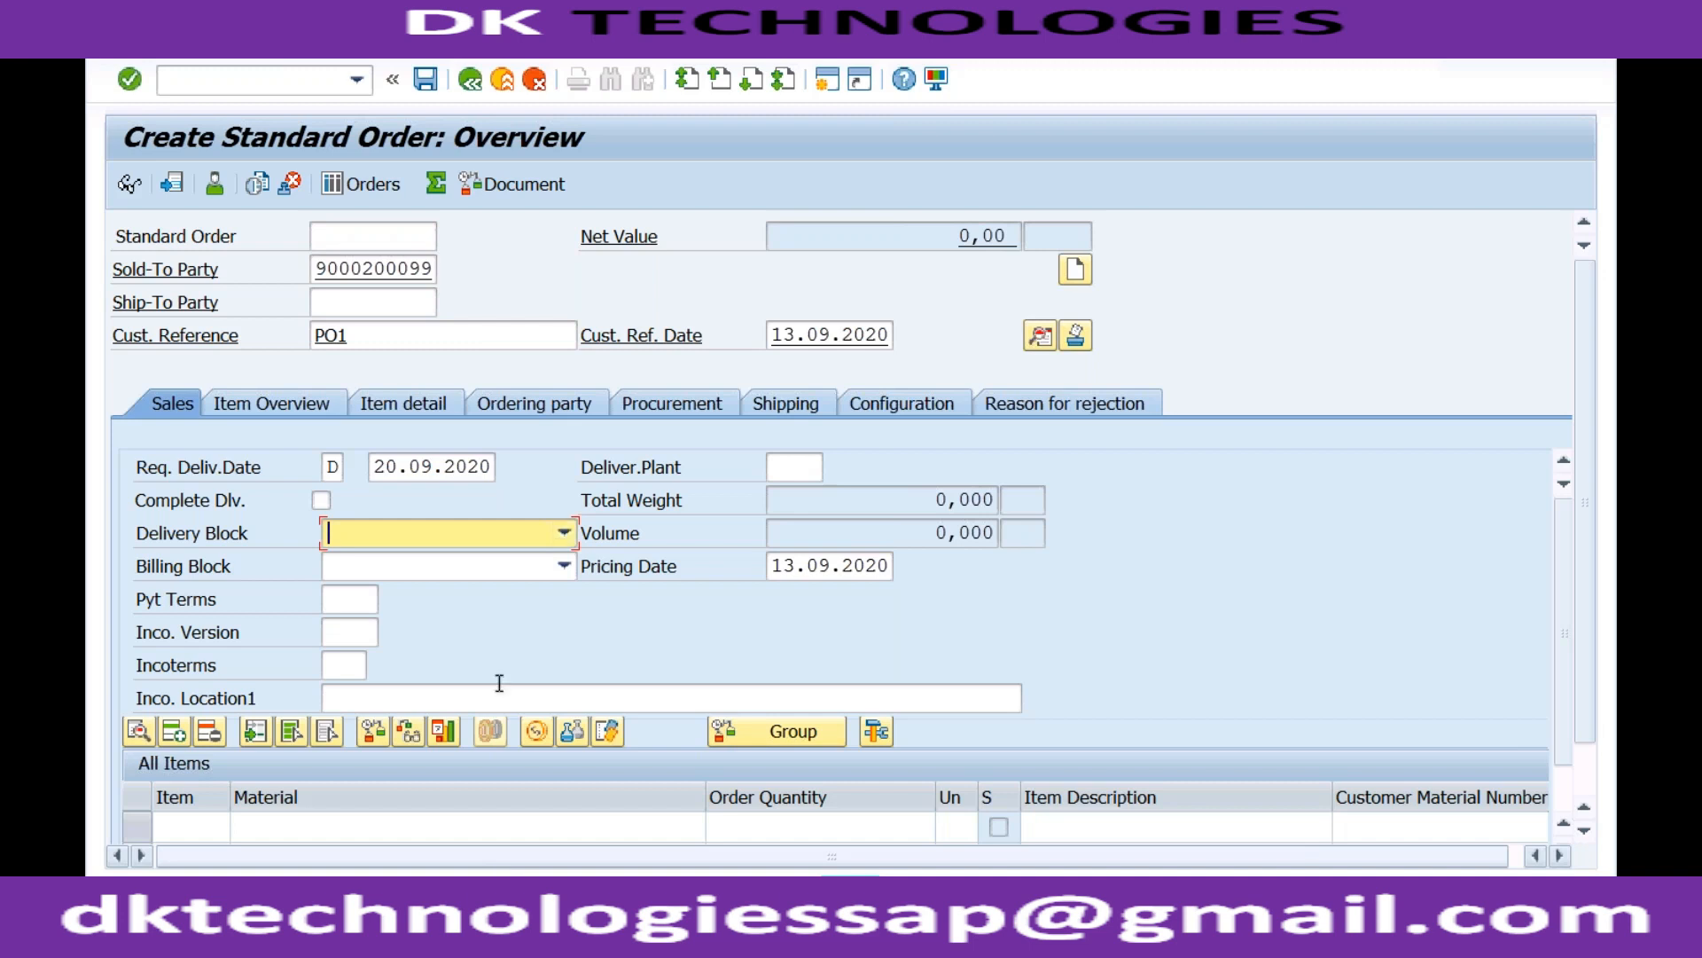
click(492, 567)
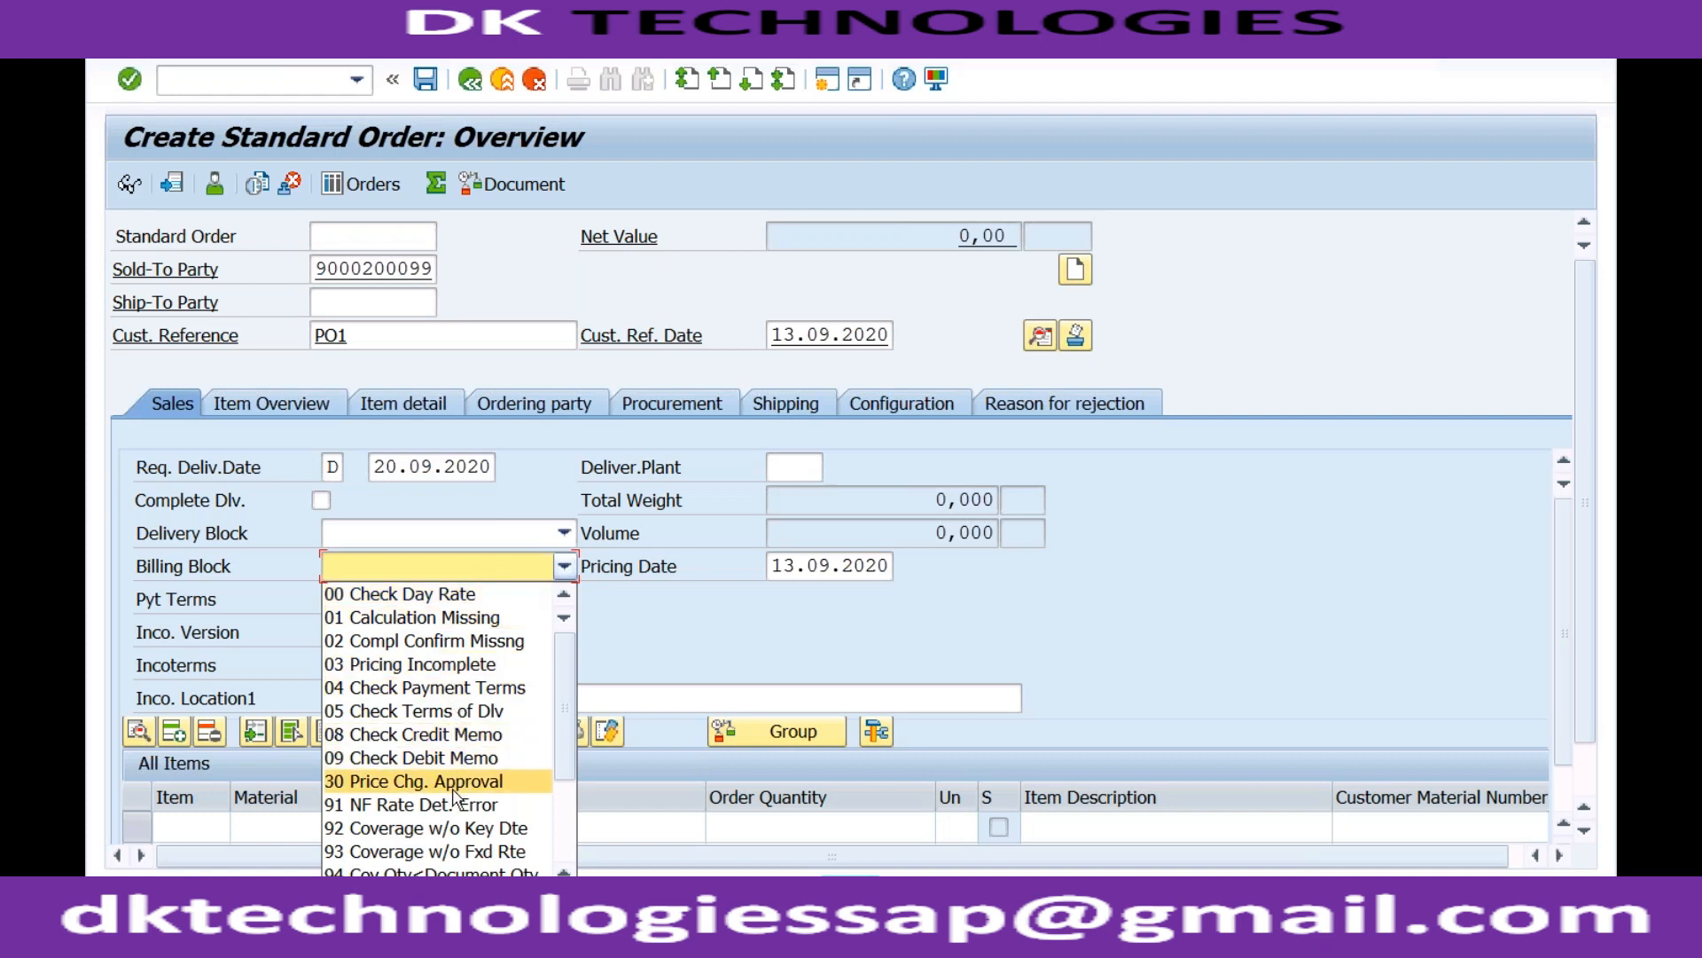
click(610, 652)
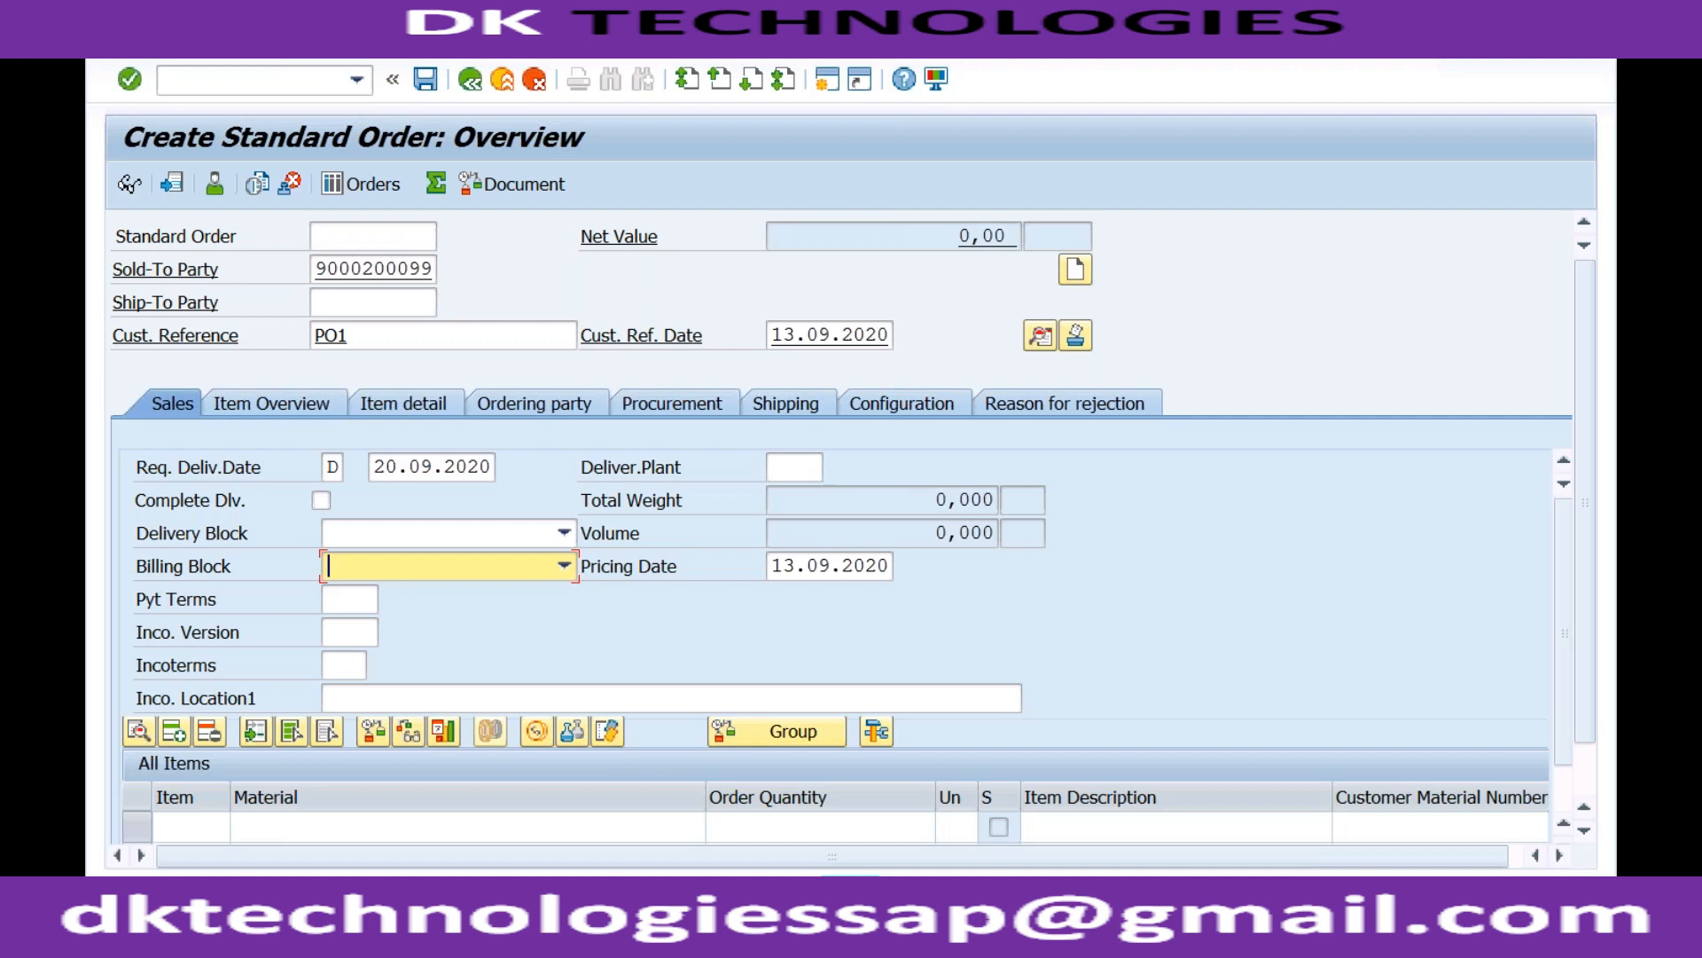
Go through Pyt Terms, Inco. Version and Incoterms, then have the header checked, flagging Sold-To Party.
click(355, 601)
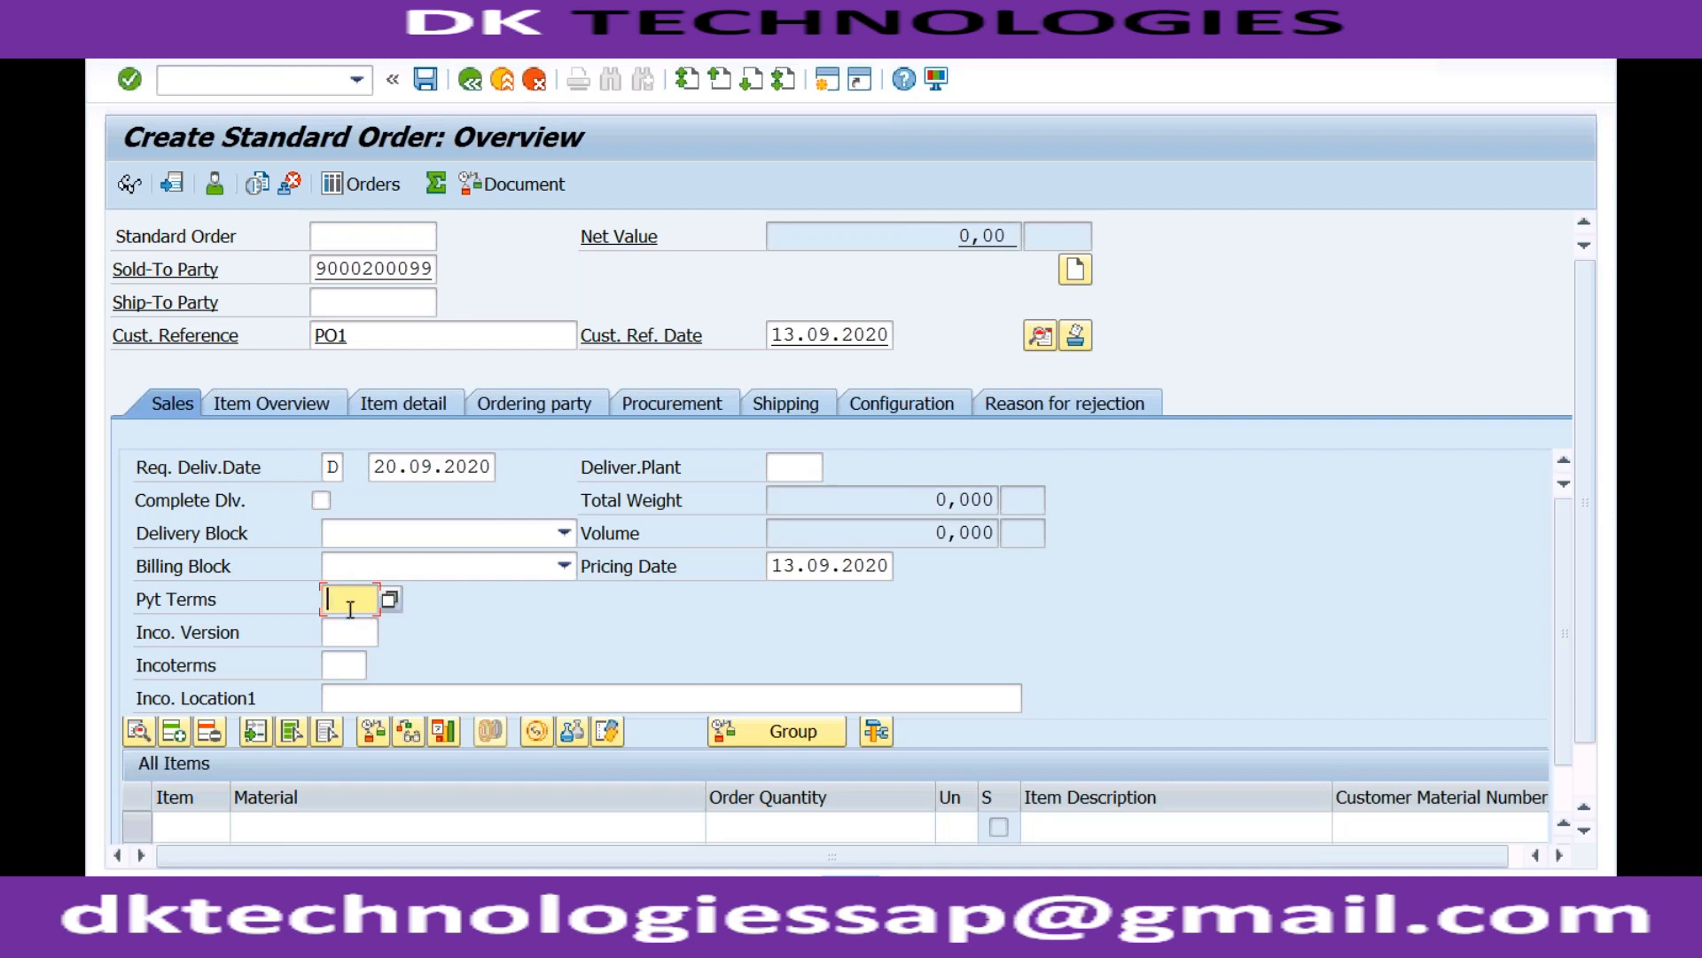
click(351, 634)
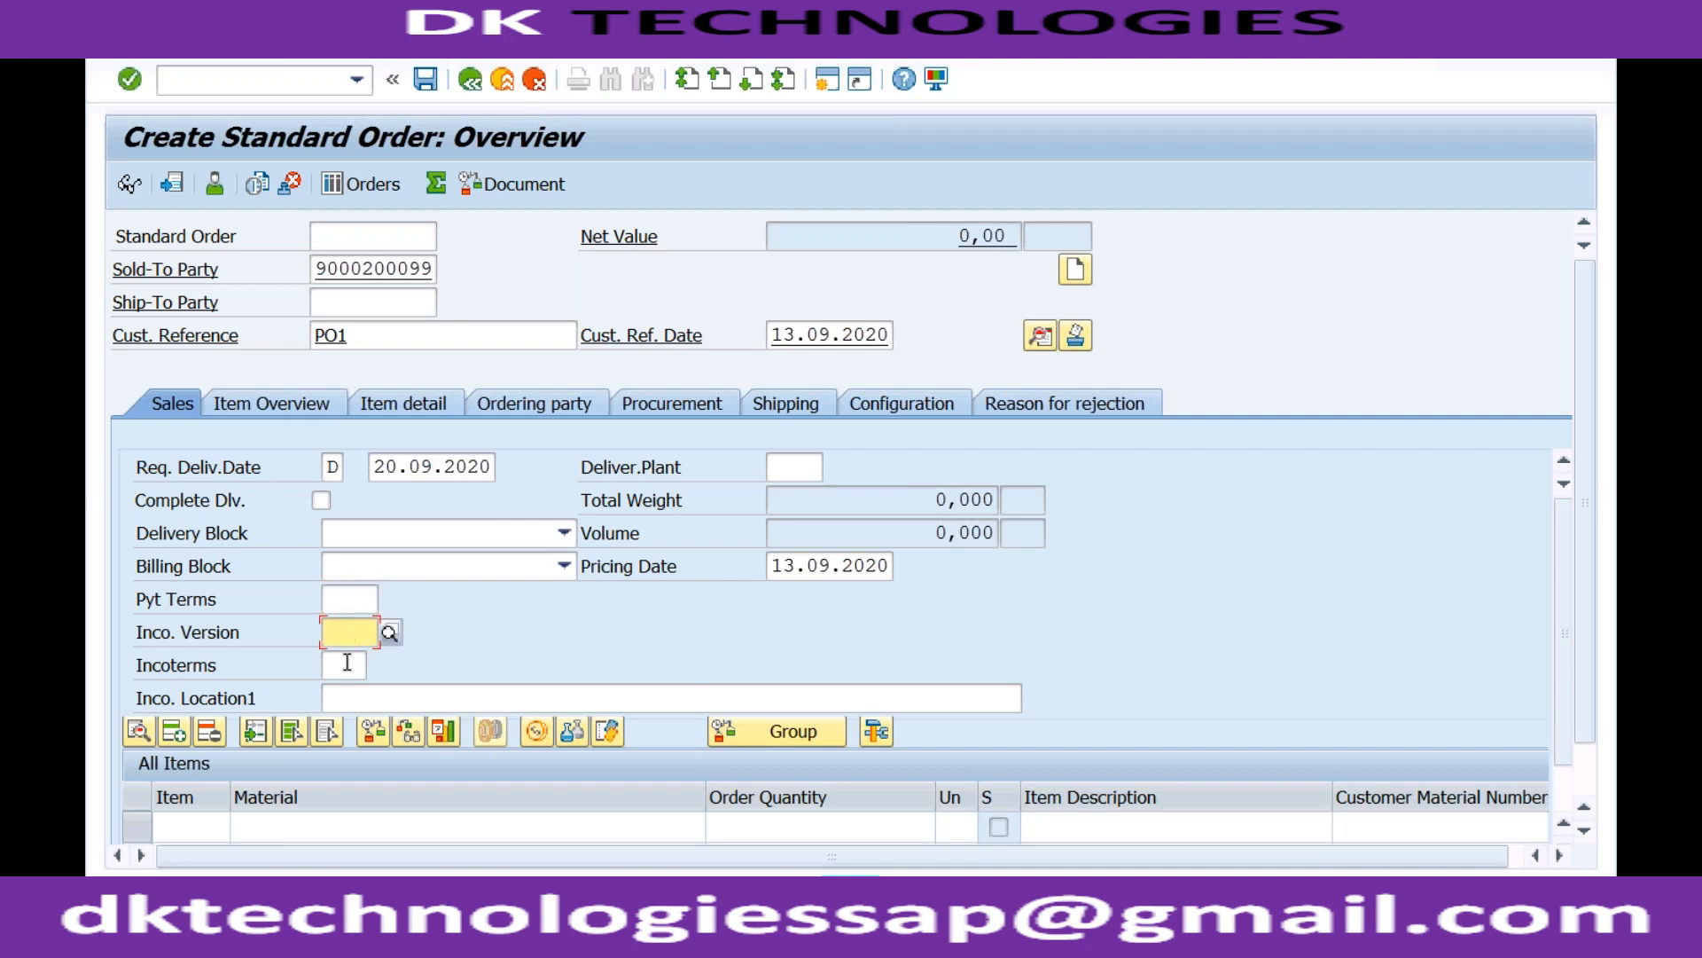
click(344, 663)
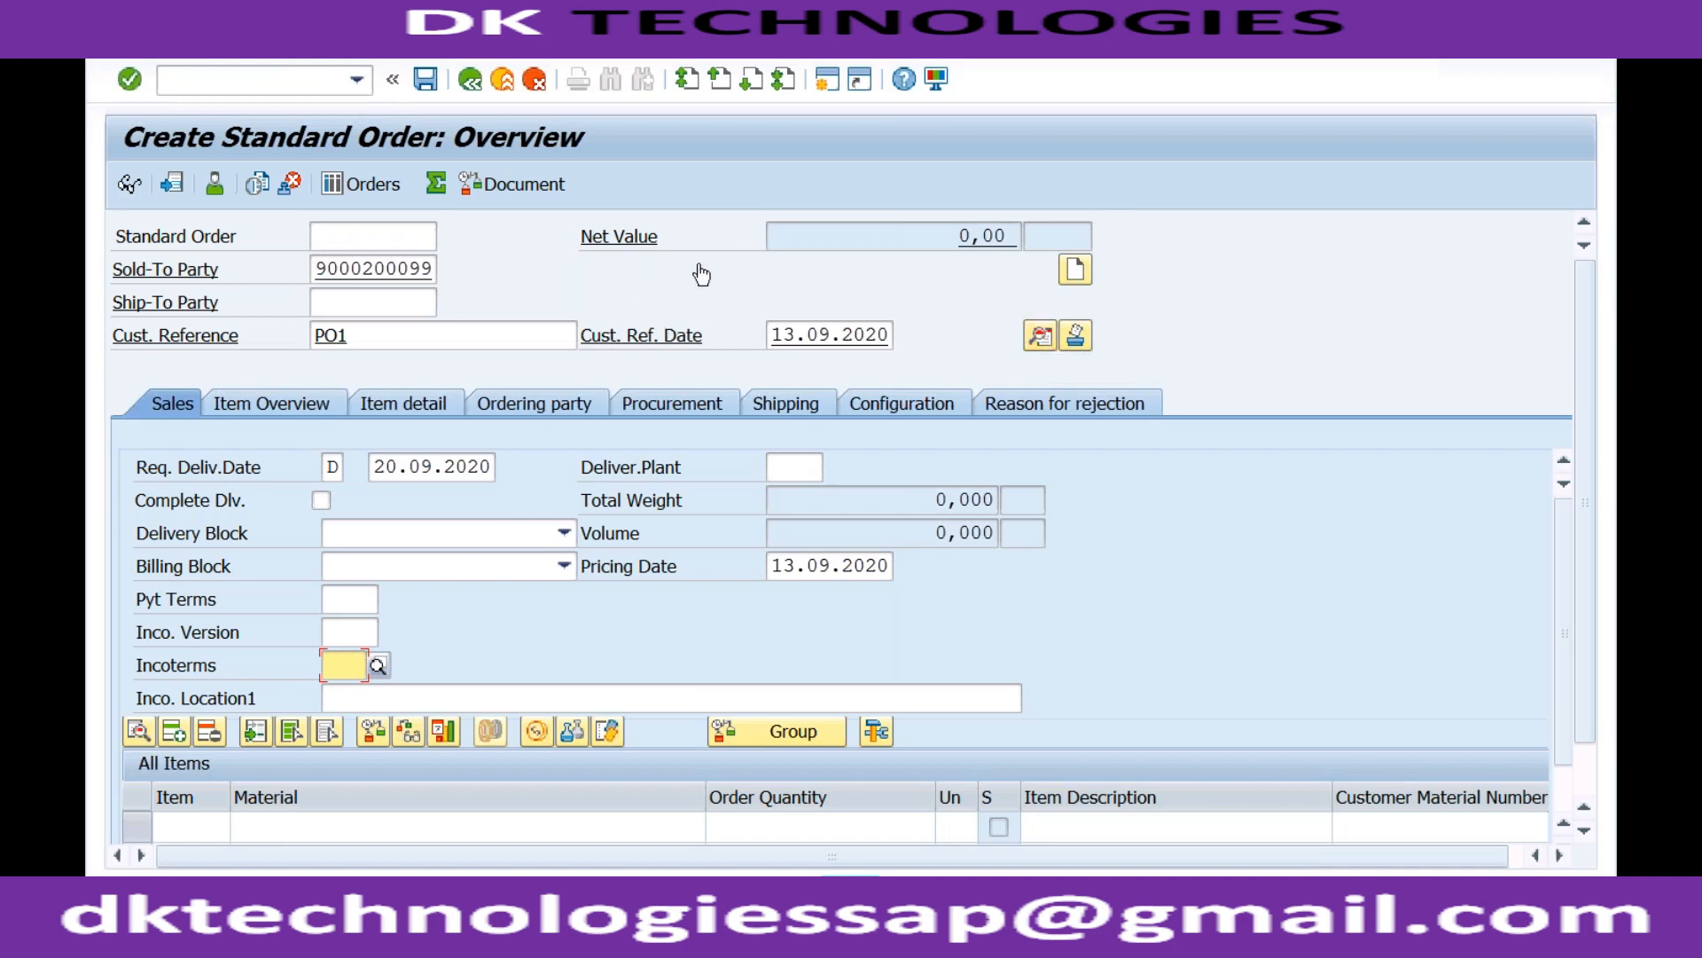
click(1040, 337)
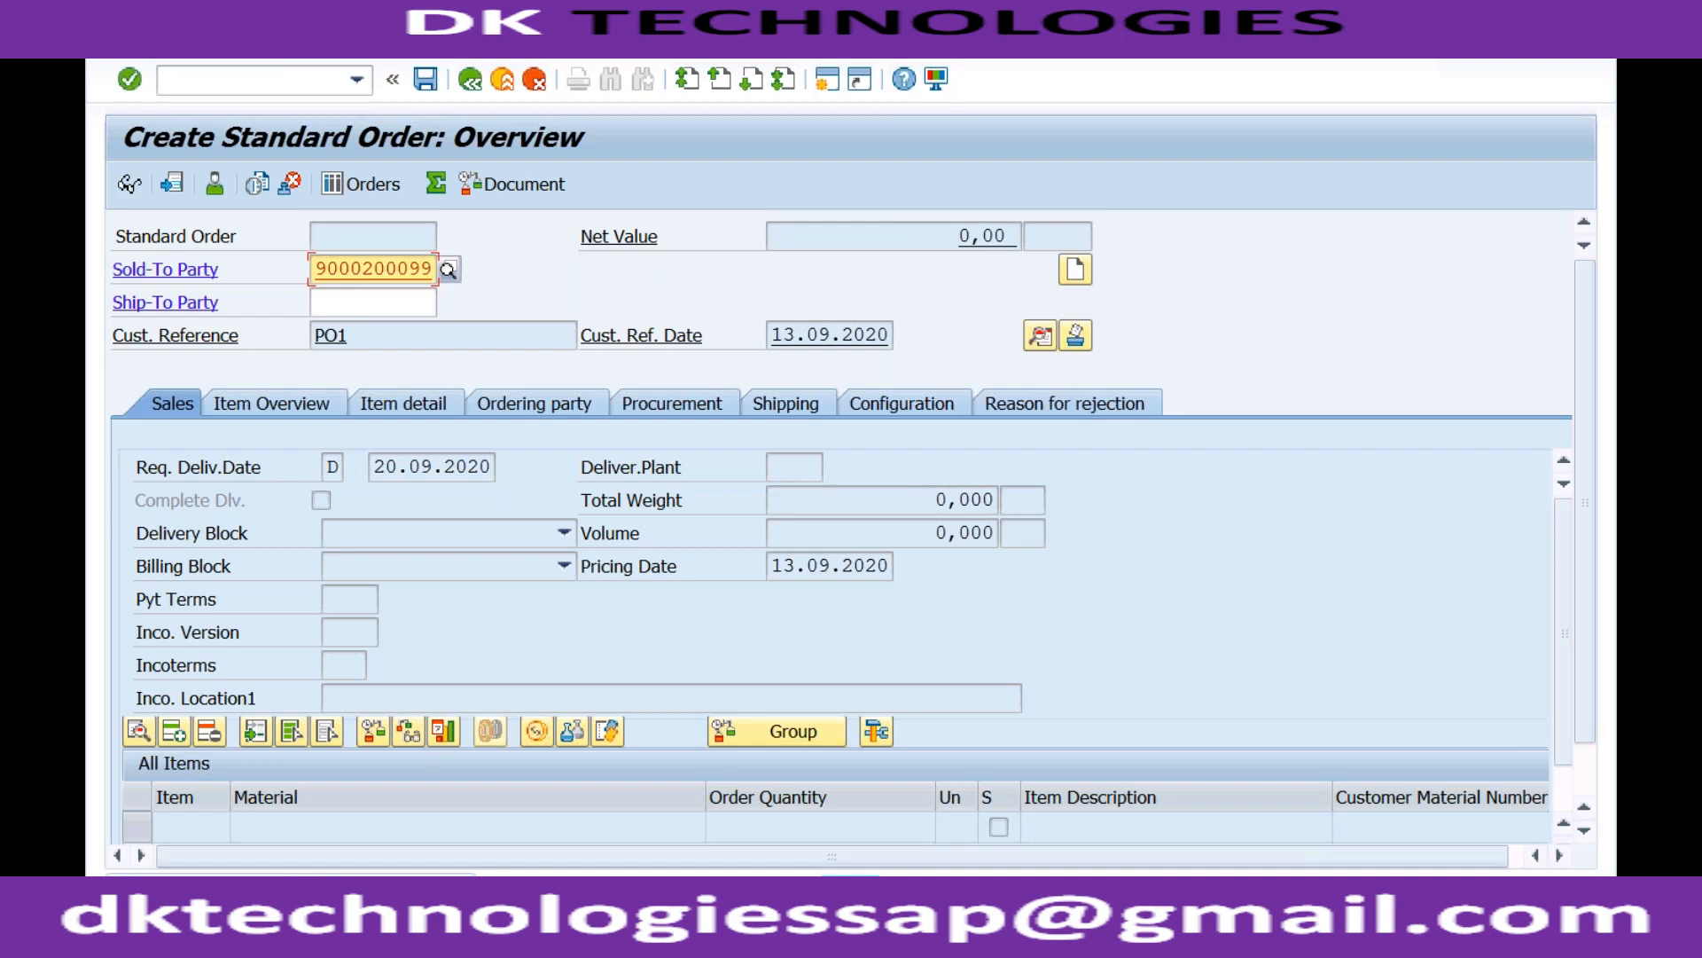
Open the V1212 long text and highlight the missing key RECH 02 R1 A.
double_click(283, 888)
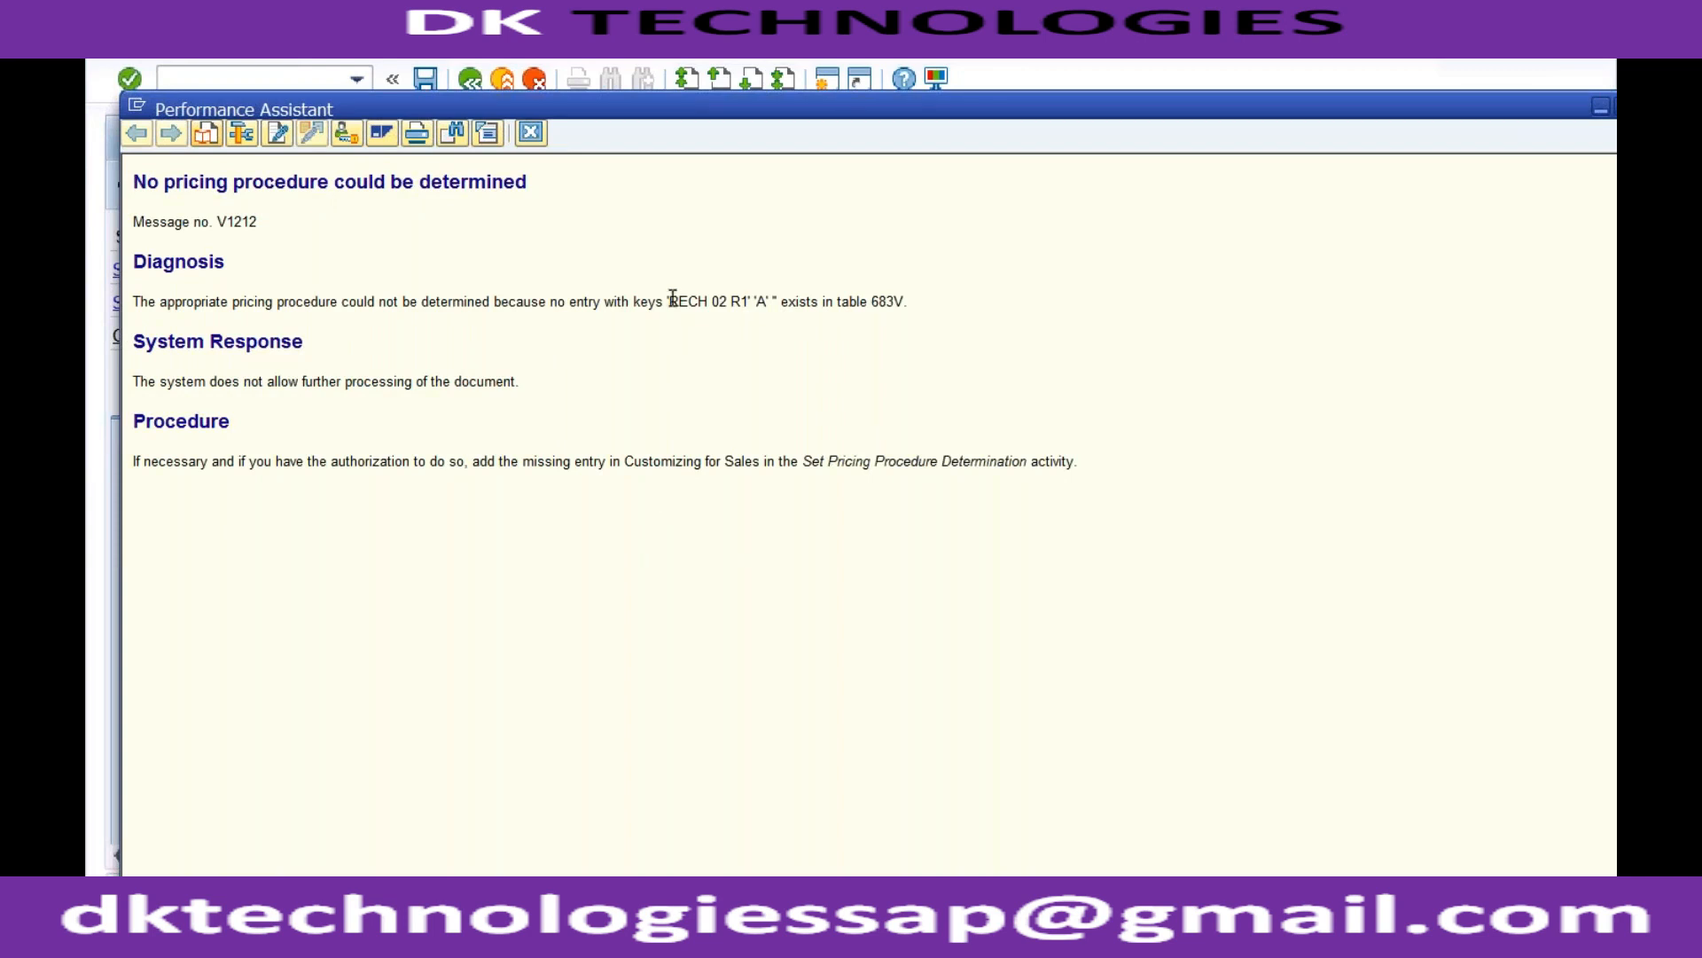
drag(672, 301, 766, 302)
Close the error help and start SPRO in a new session to open the SAP Reference IMG.
click(530, 132)
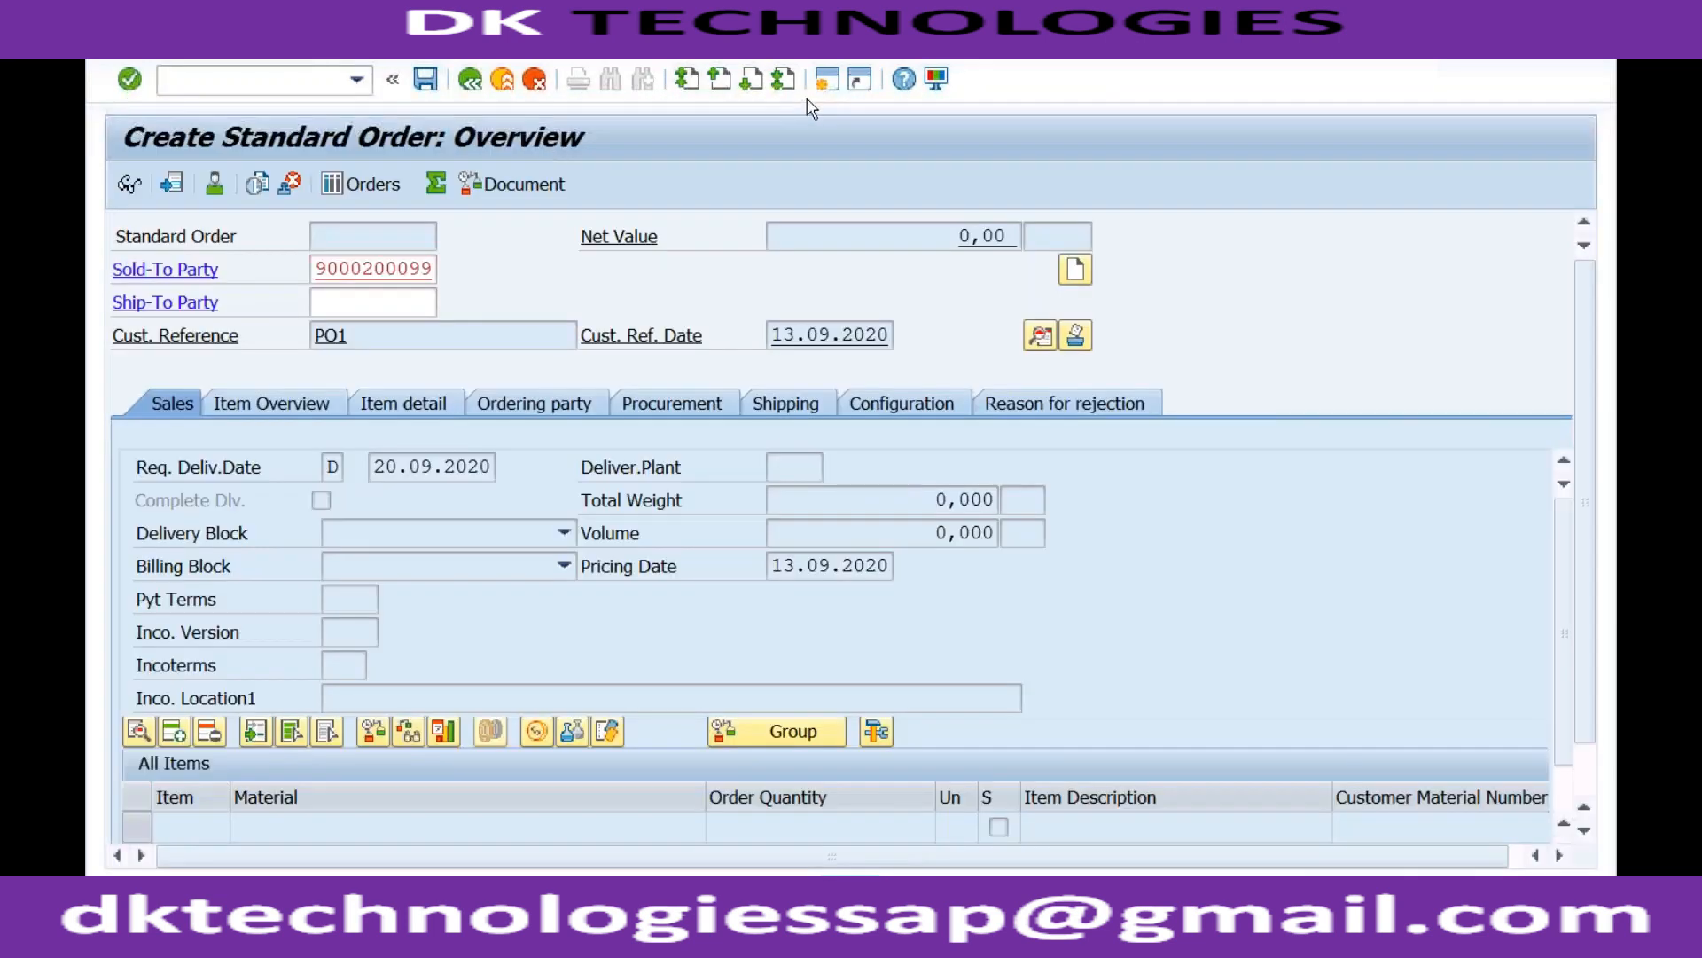
click(826, 82)
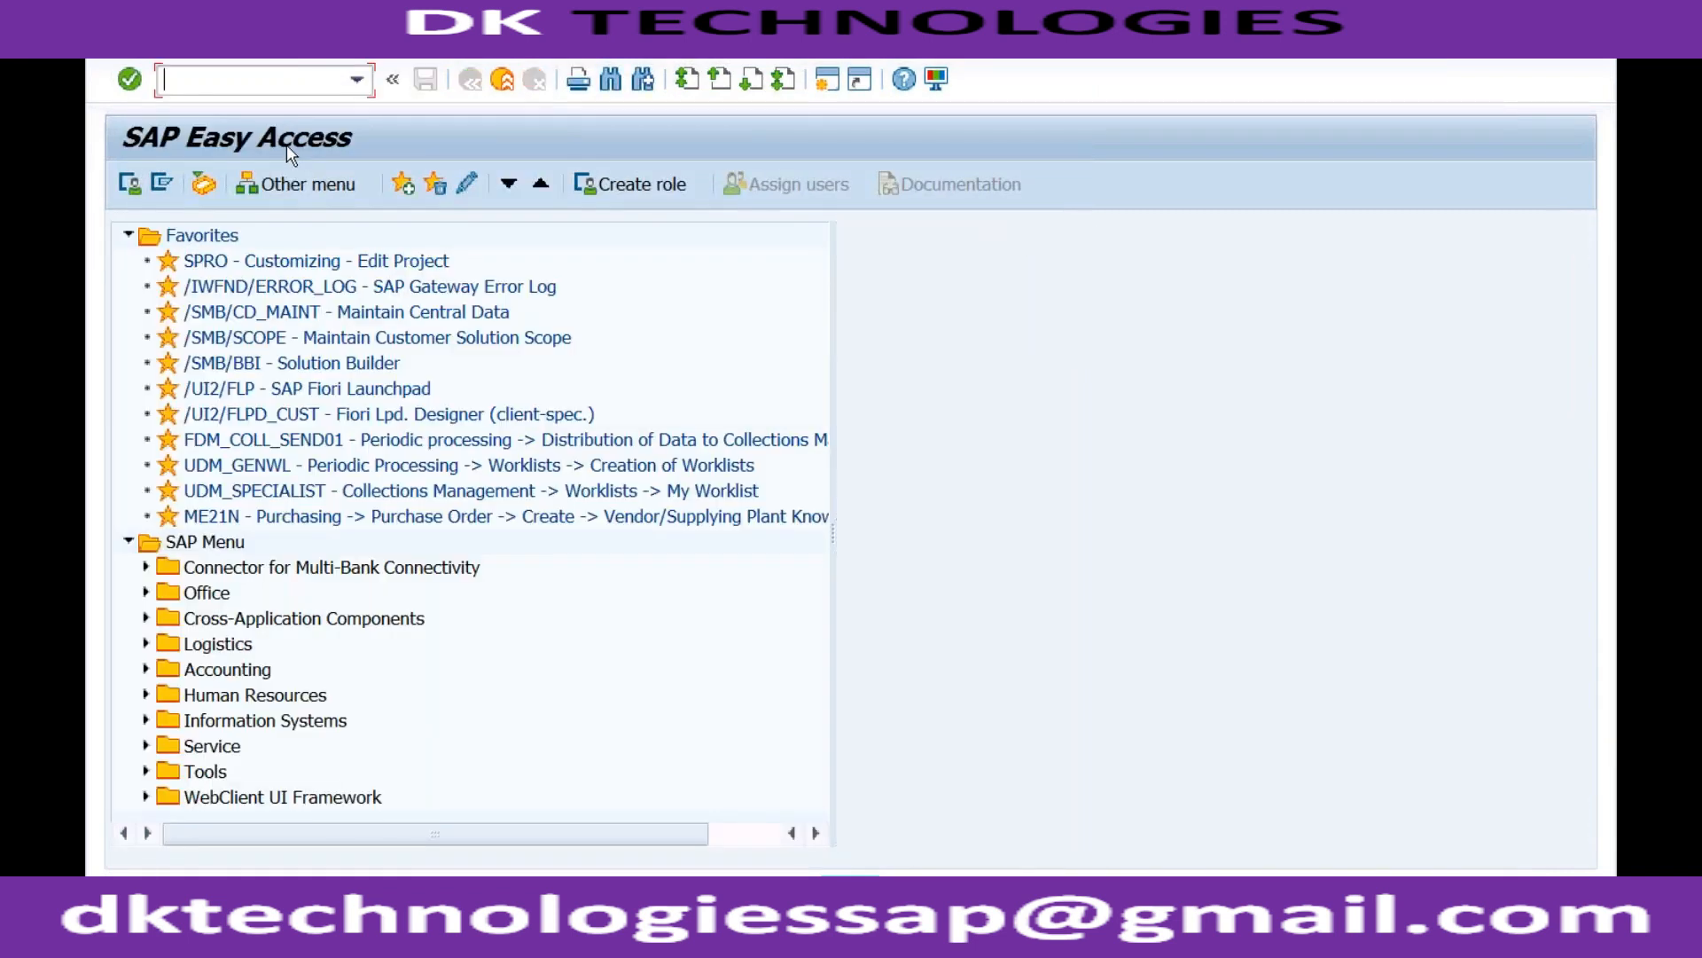
text(spro)
key(Return)
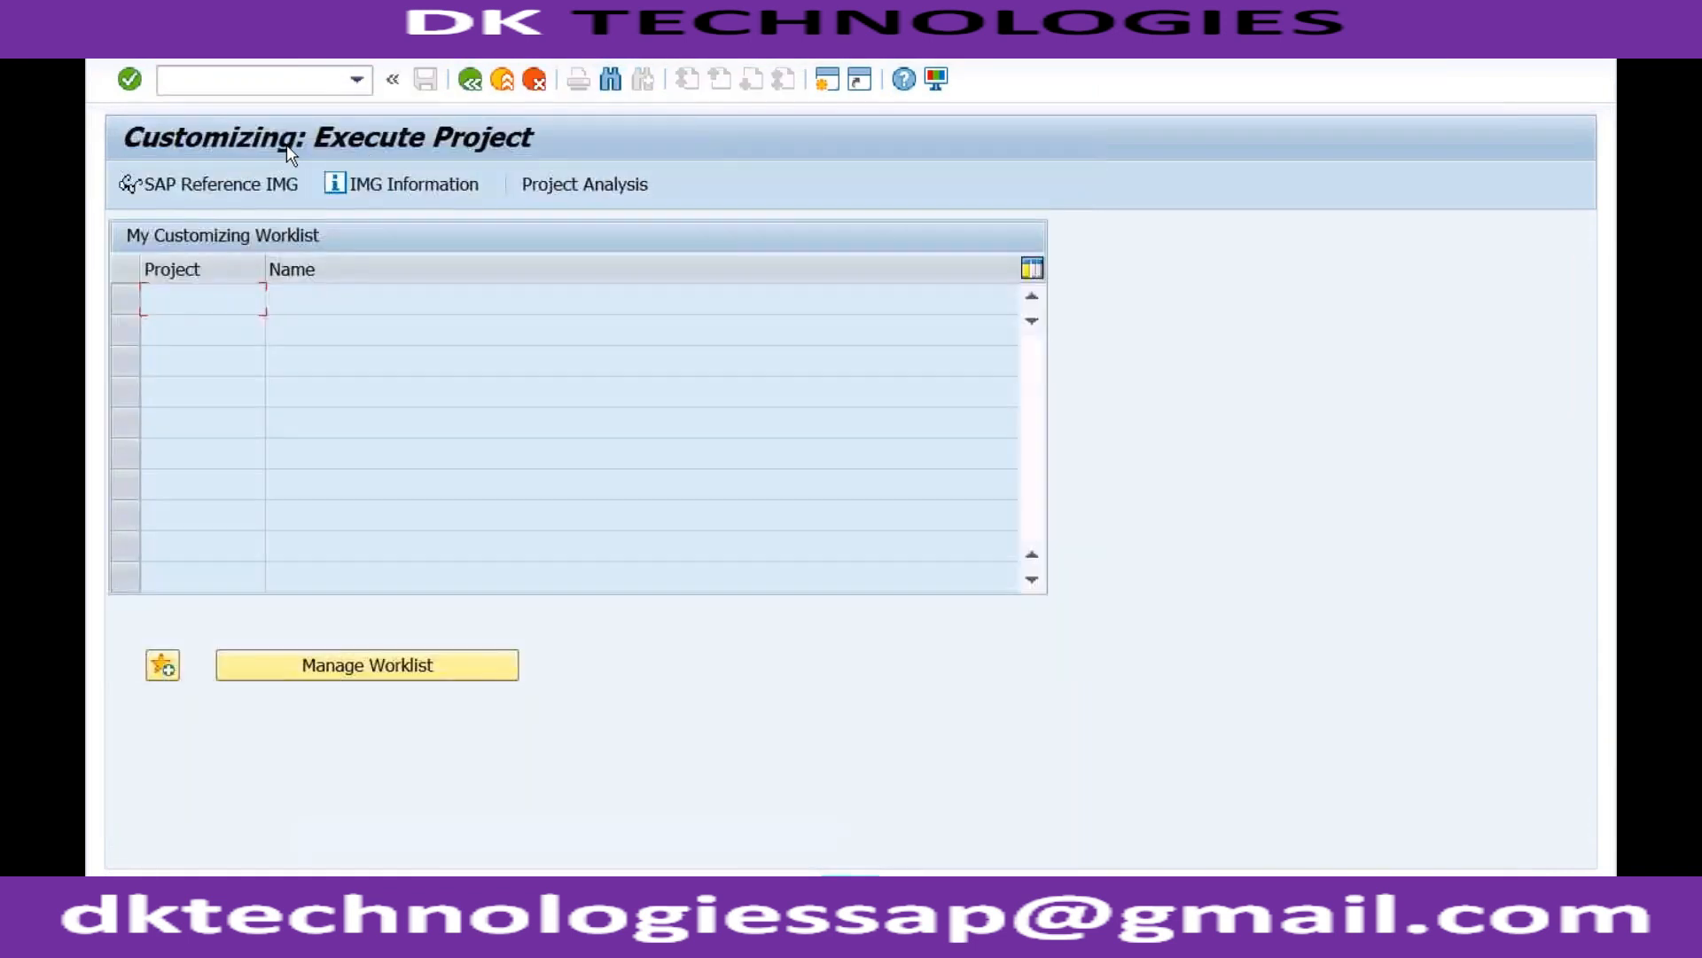
click(218, 188)
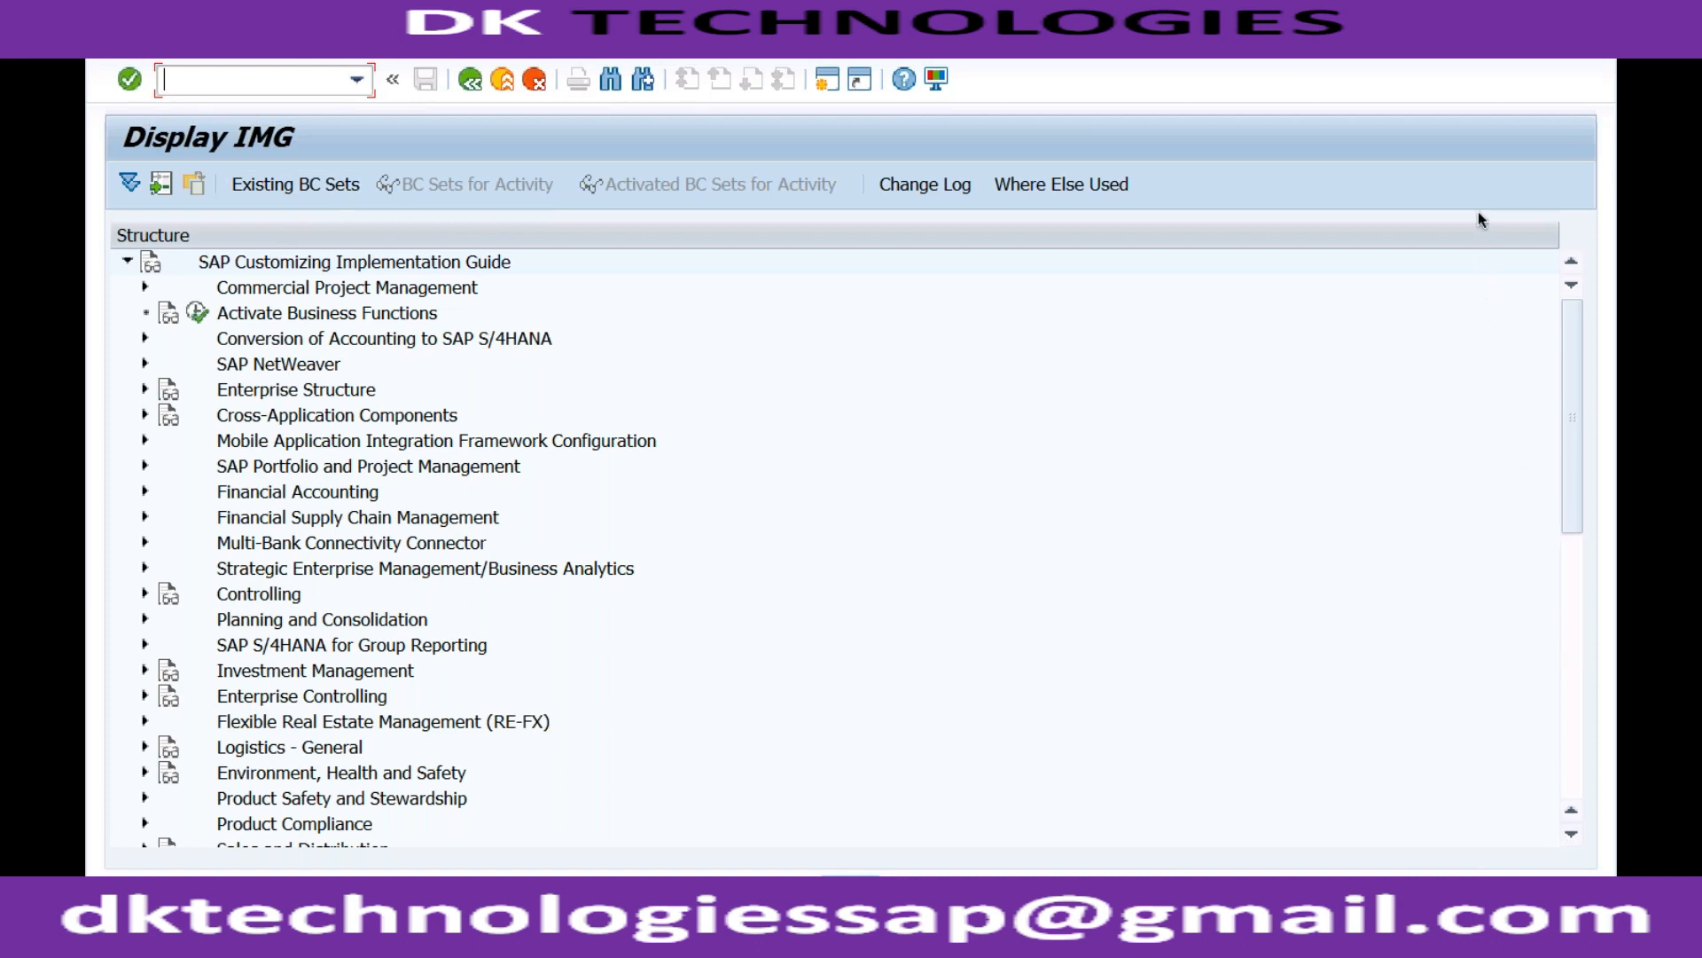
Expand Sales and Distribution > Basic Functions > Pricing > Pricing Control and run Define And Assign Pricing Procedures.
click(1572, 568)
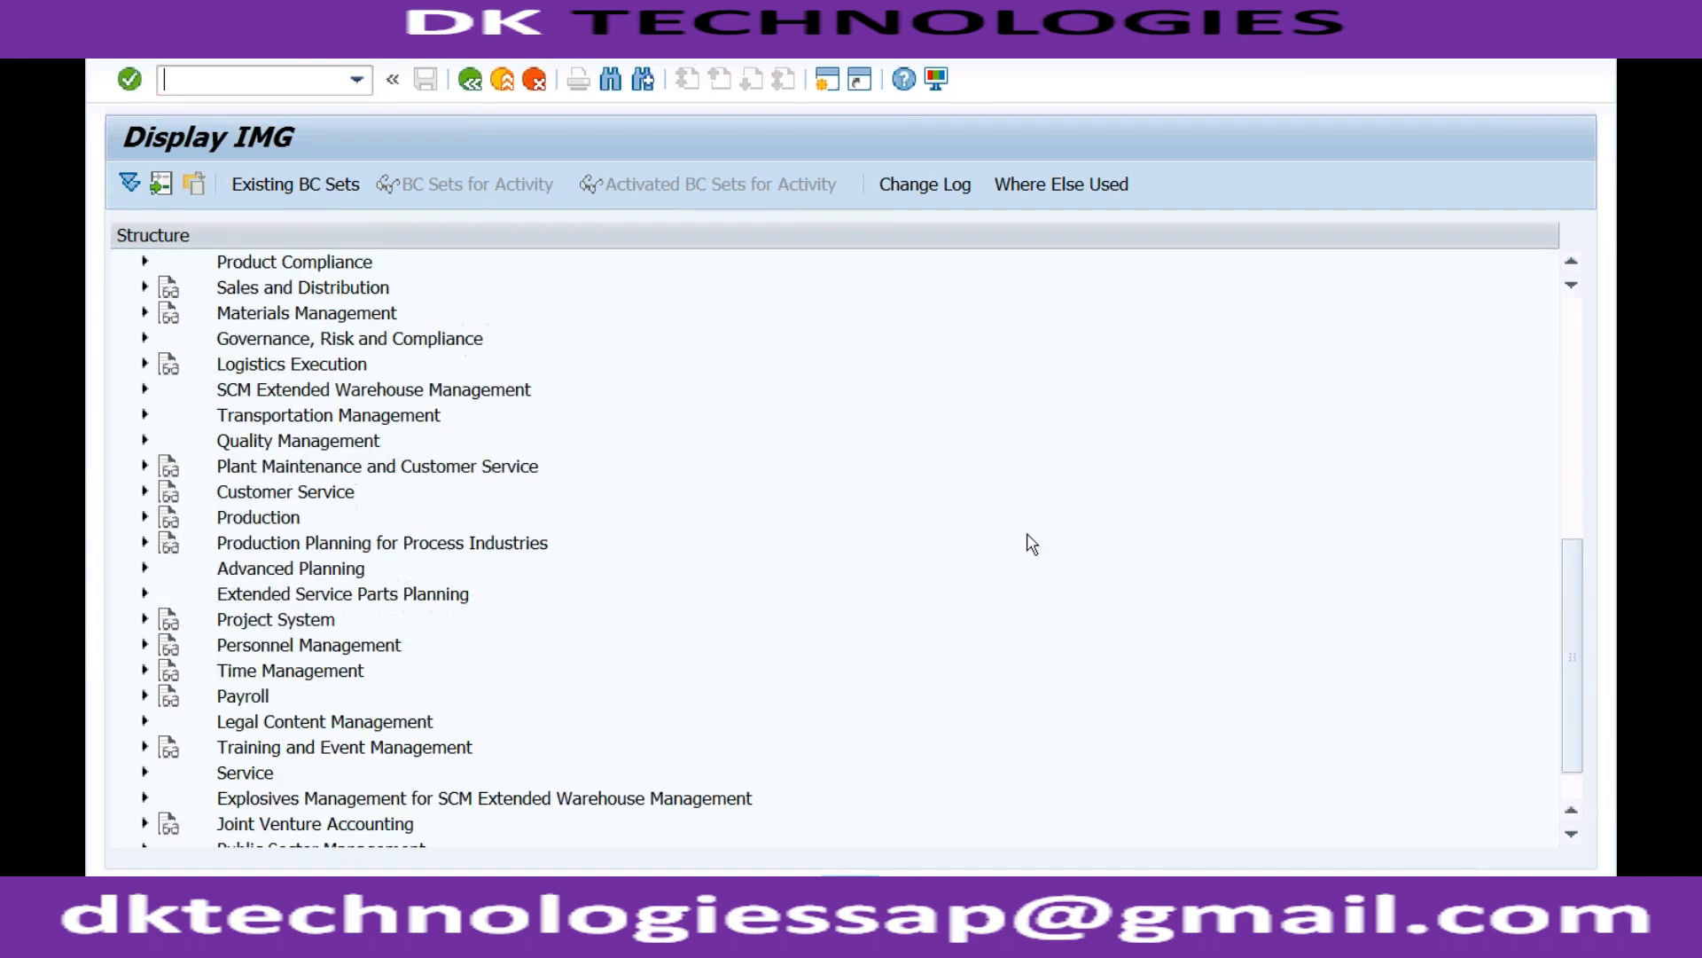
click(145, 286)
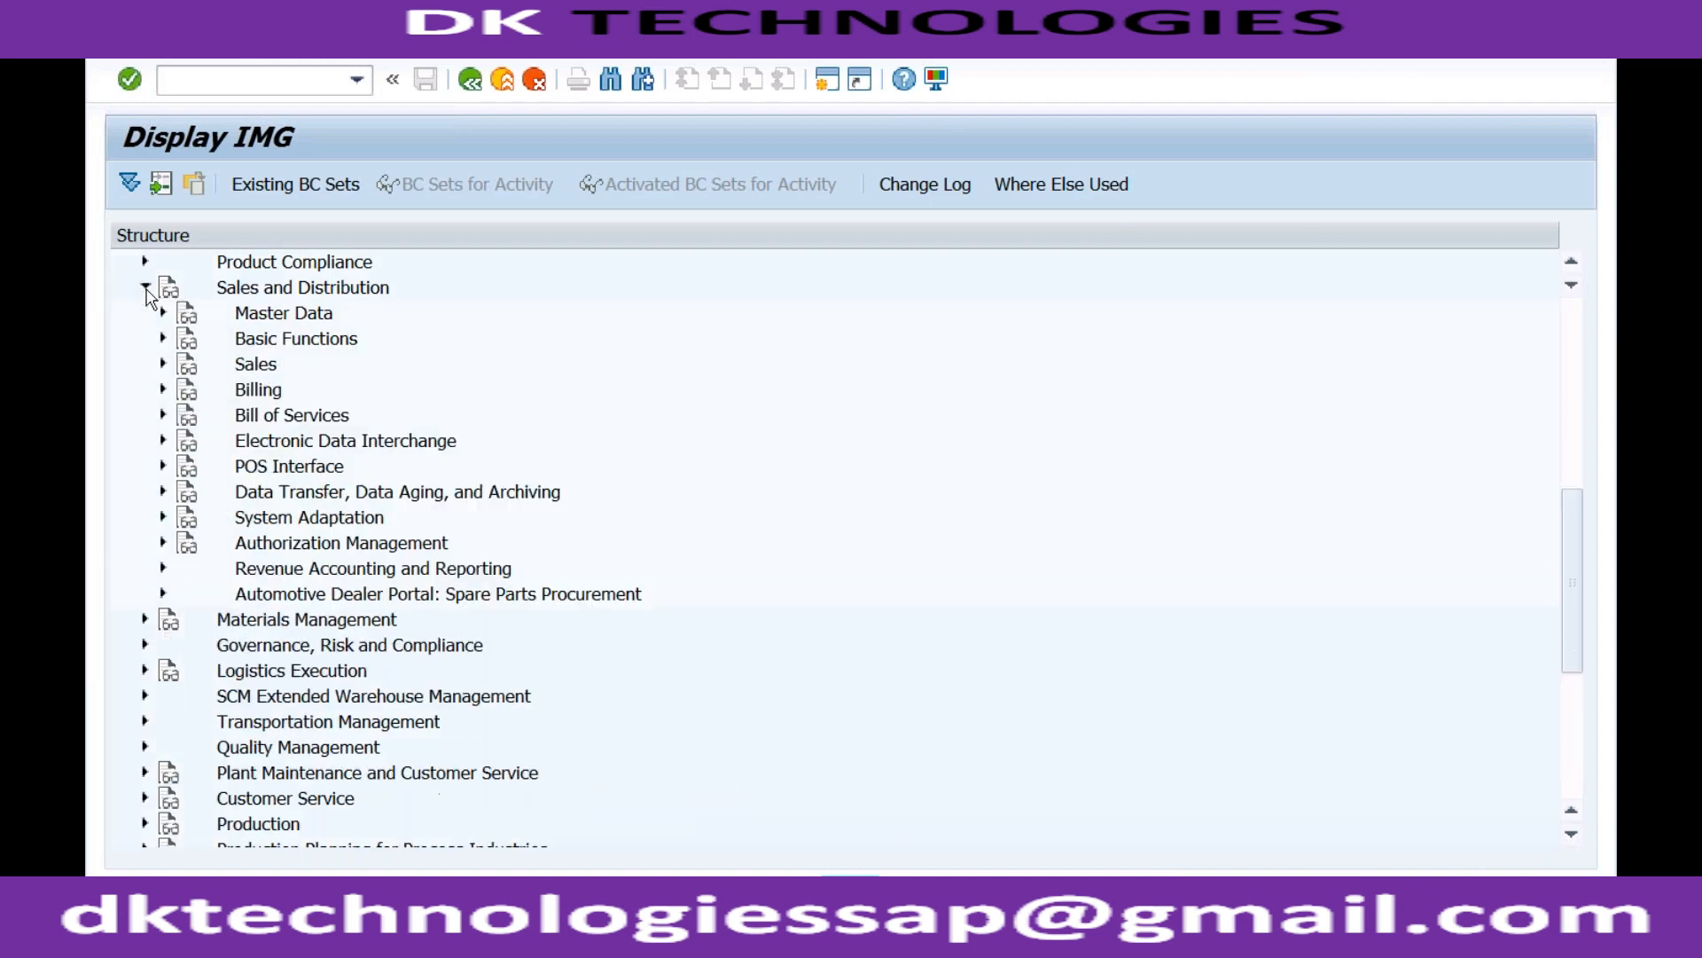
click(162, 338)
double_click(275, 291)
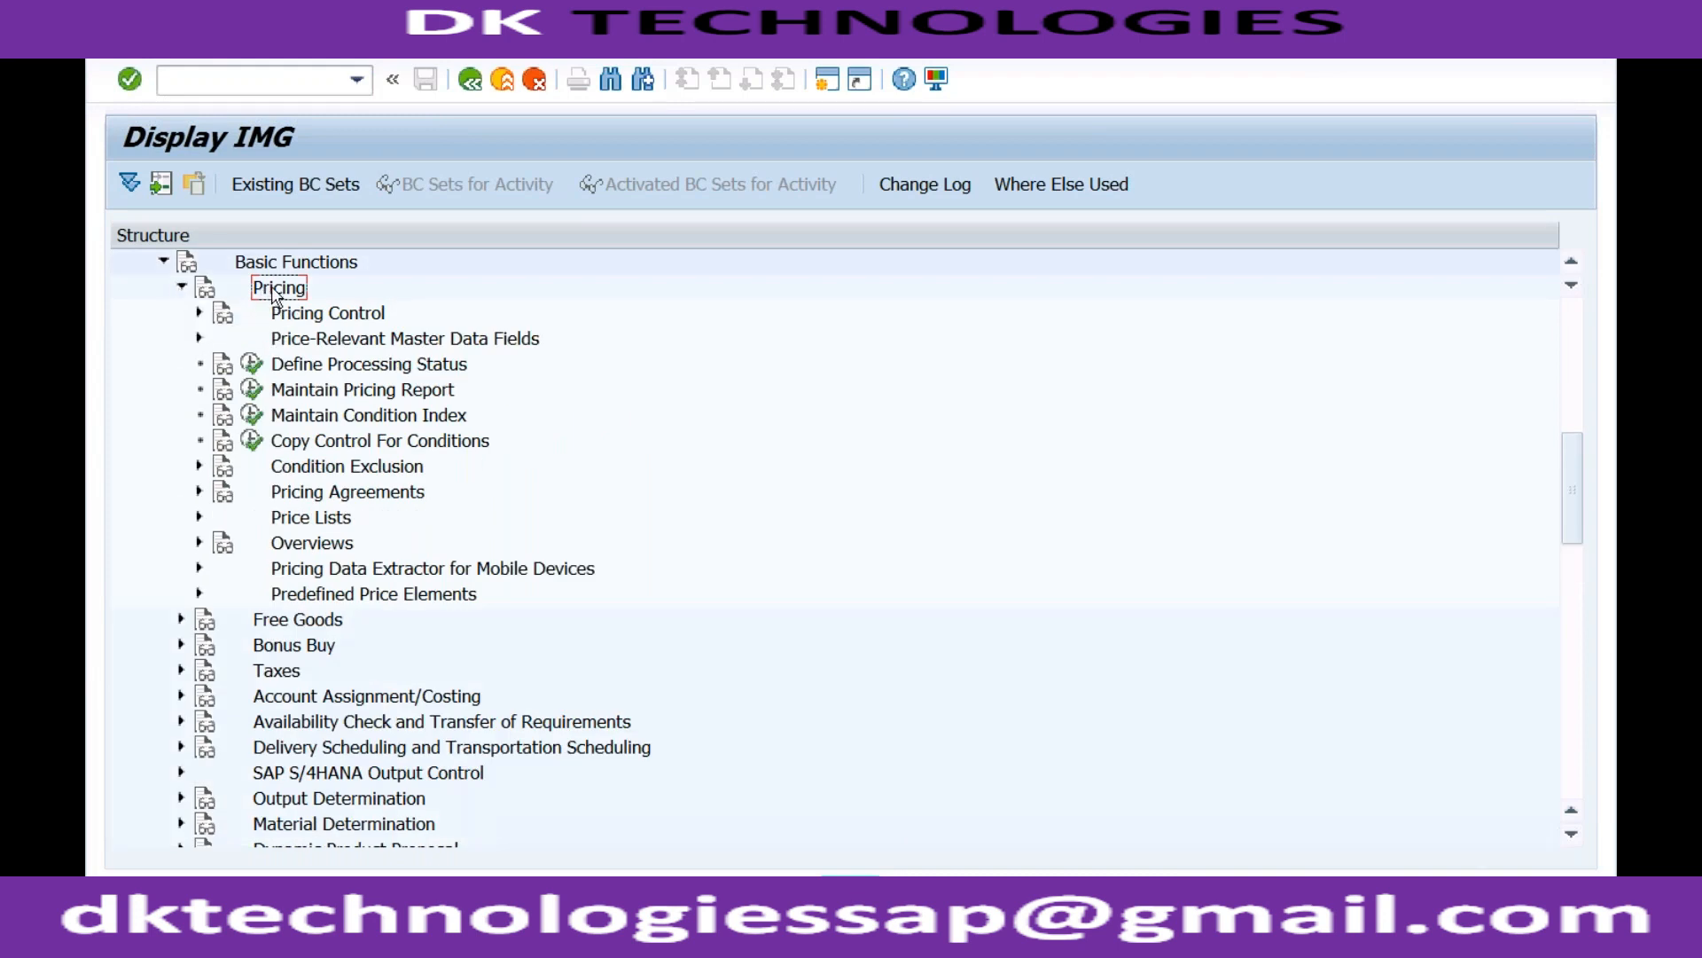
click(199, 314)
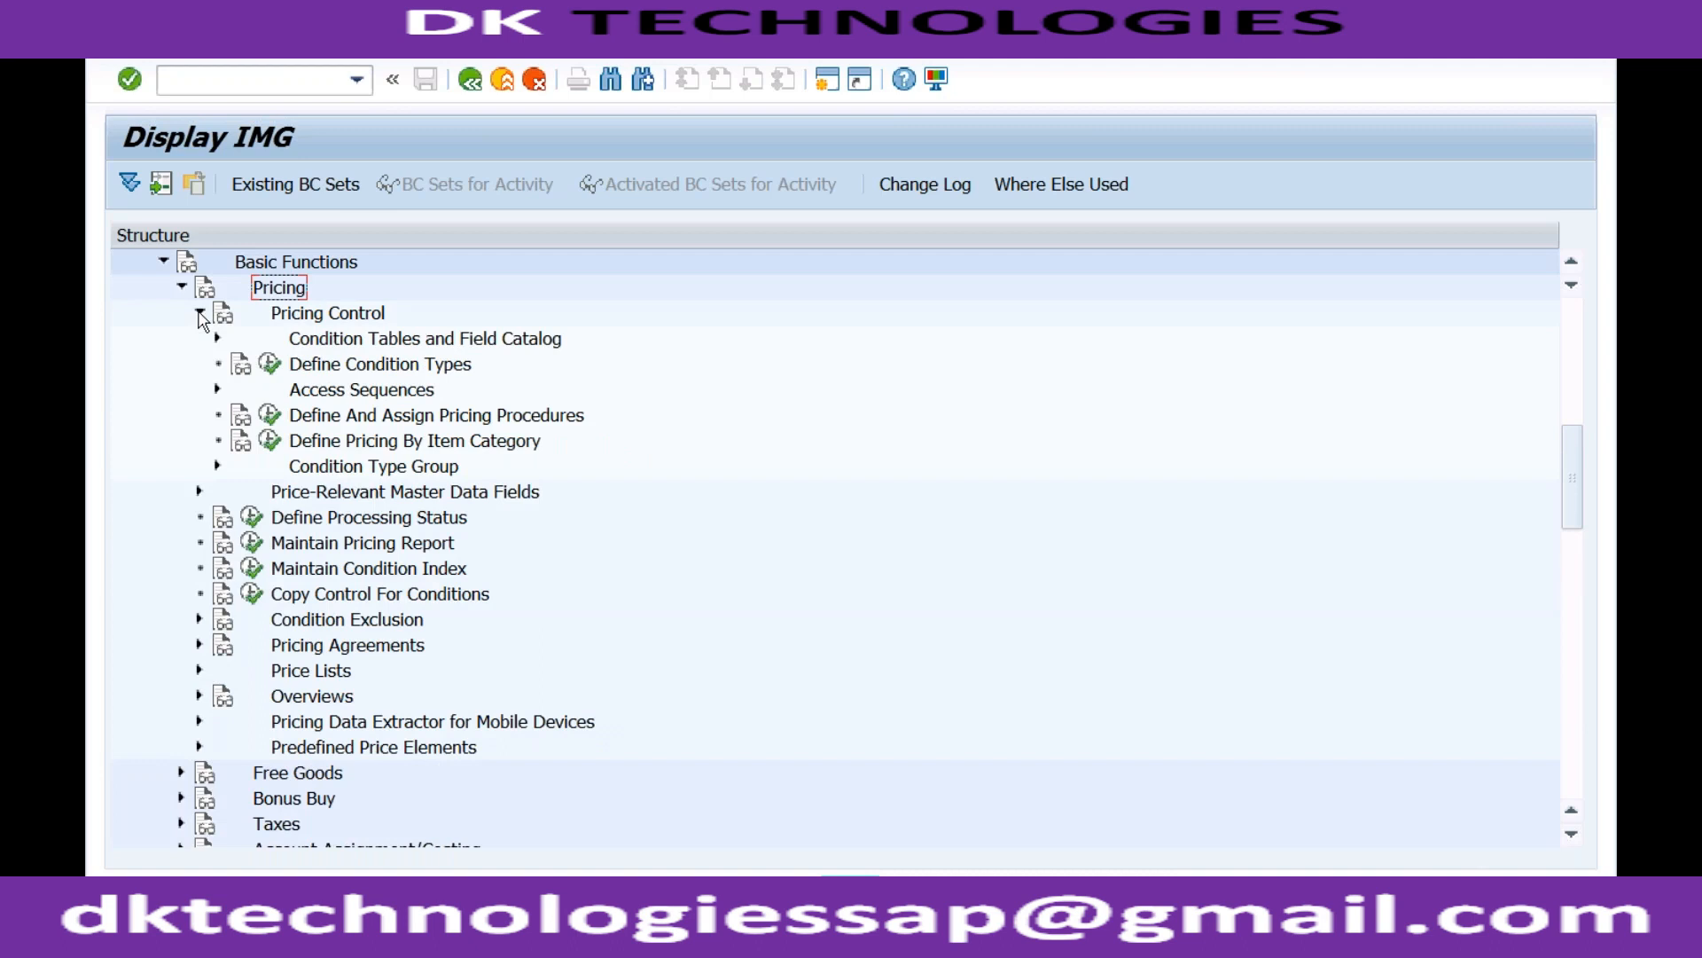
click(346, 419)
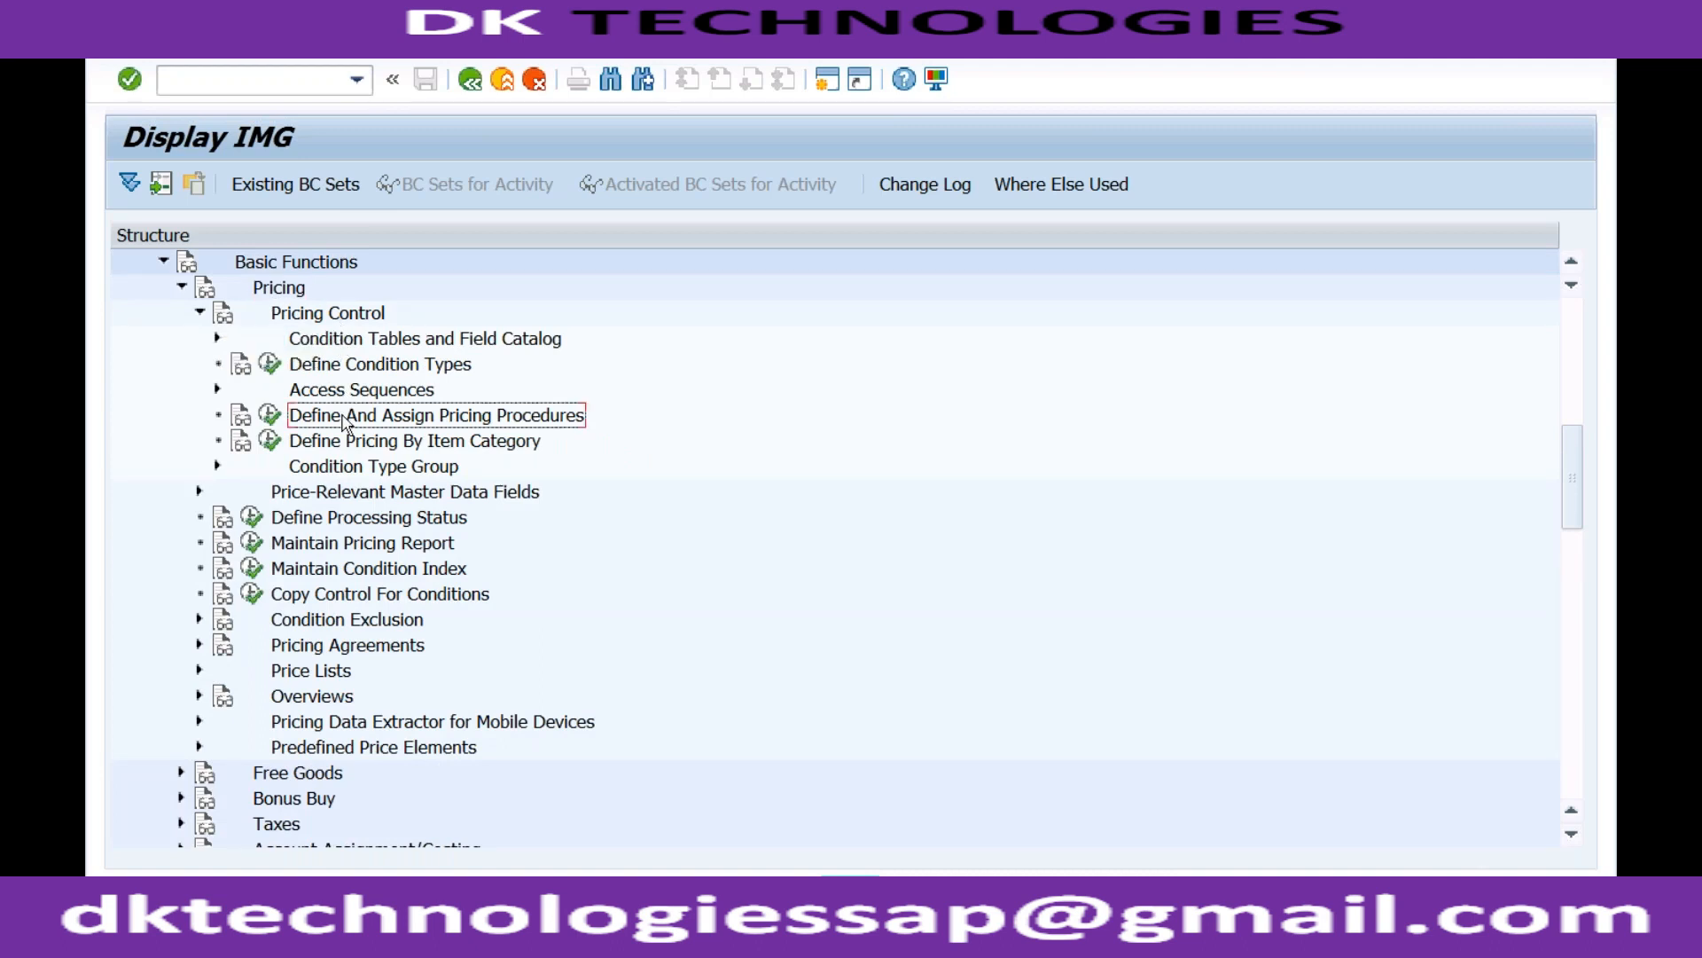
click(268, 414)
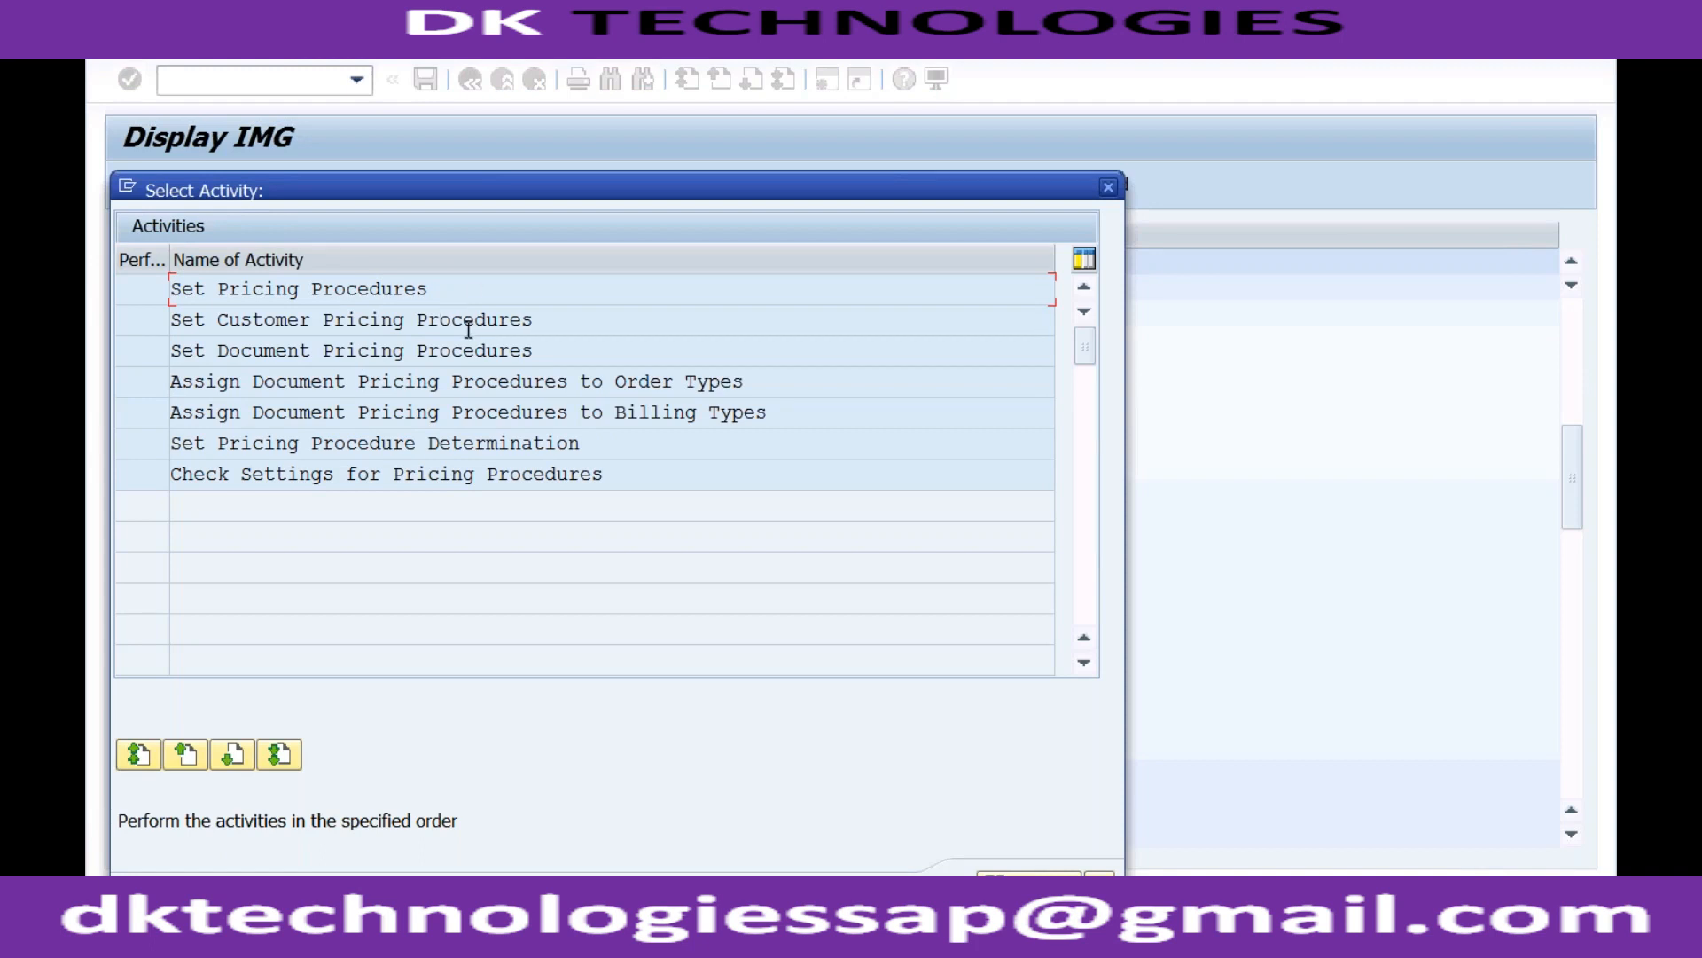
Open Set Pricing Procedure Determination and add a new row with RECH, 02 and R1.
click(466, 442)
double_click(467, 442)
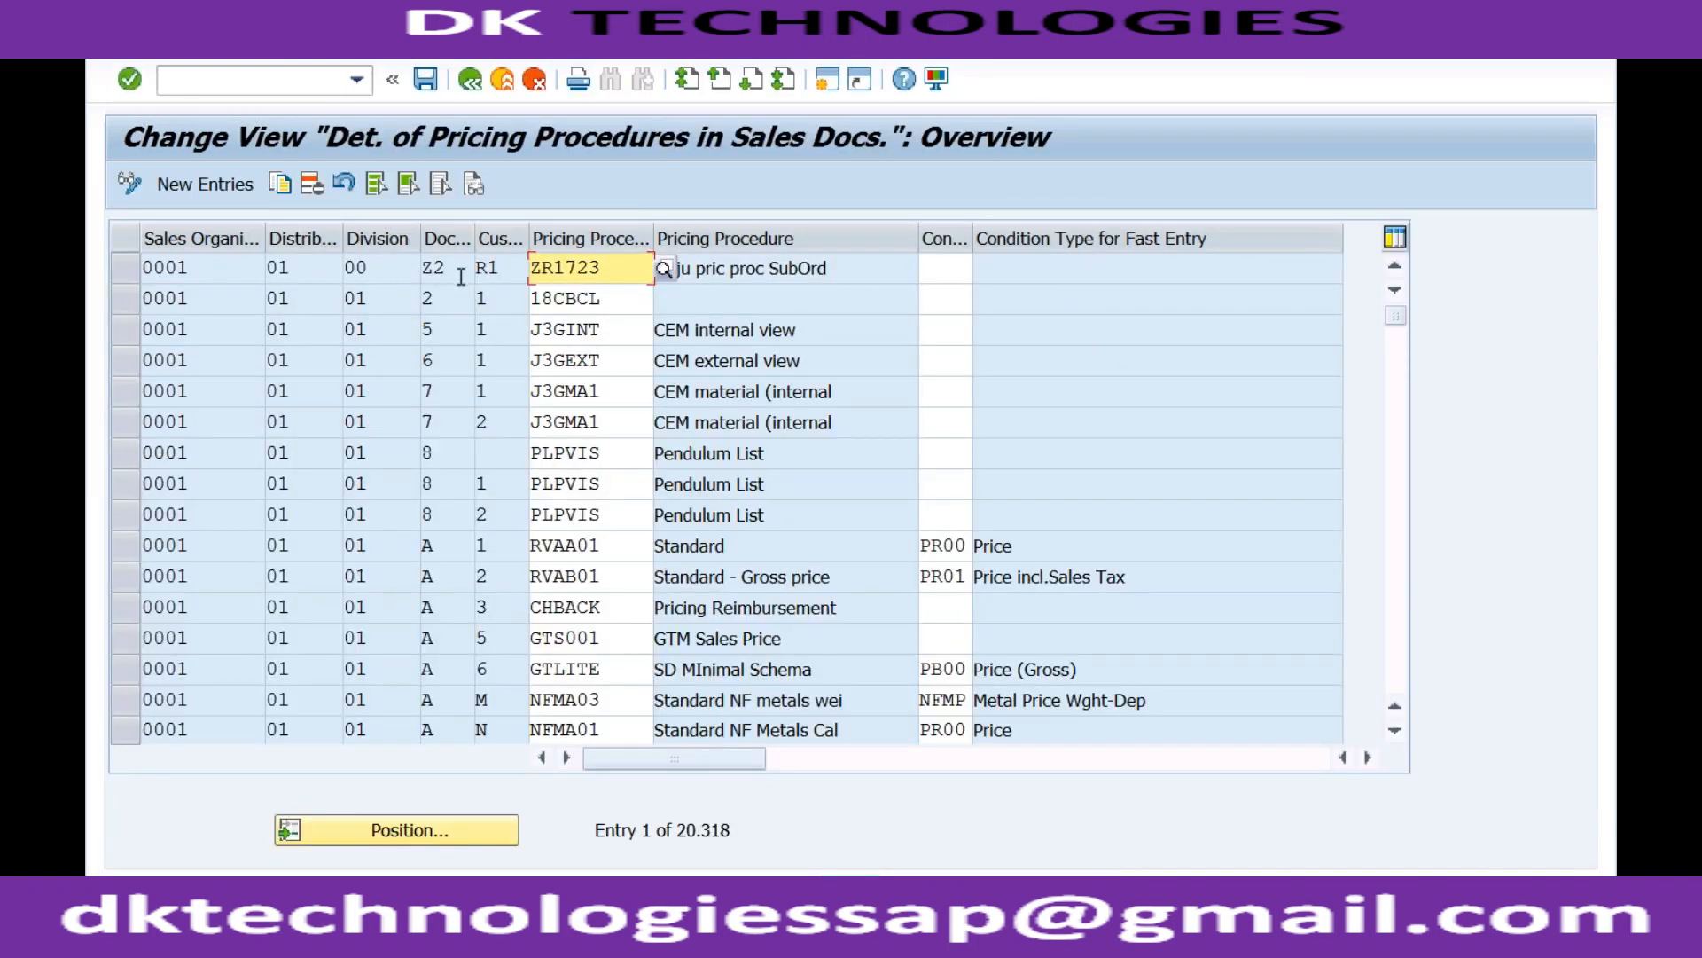
click(223, 189)
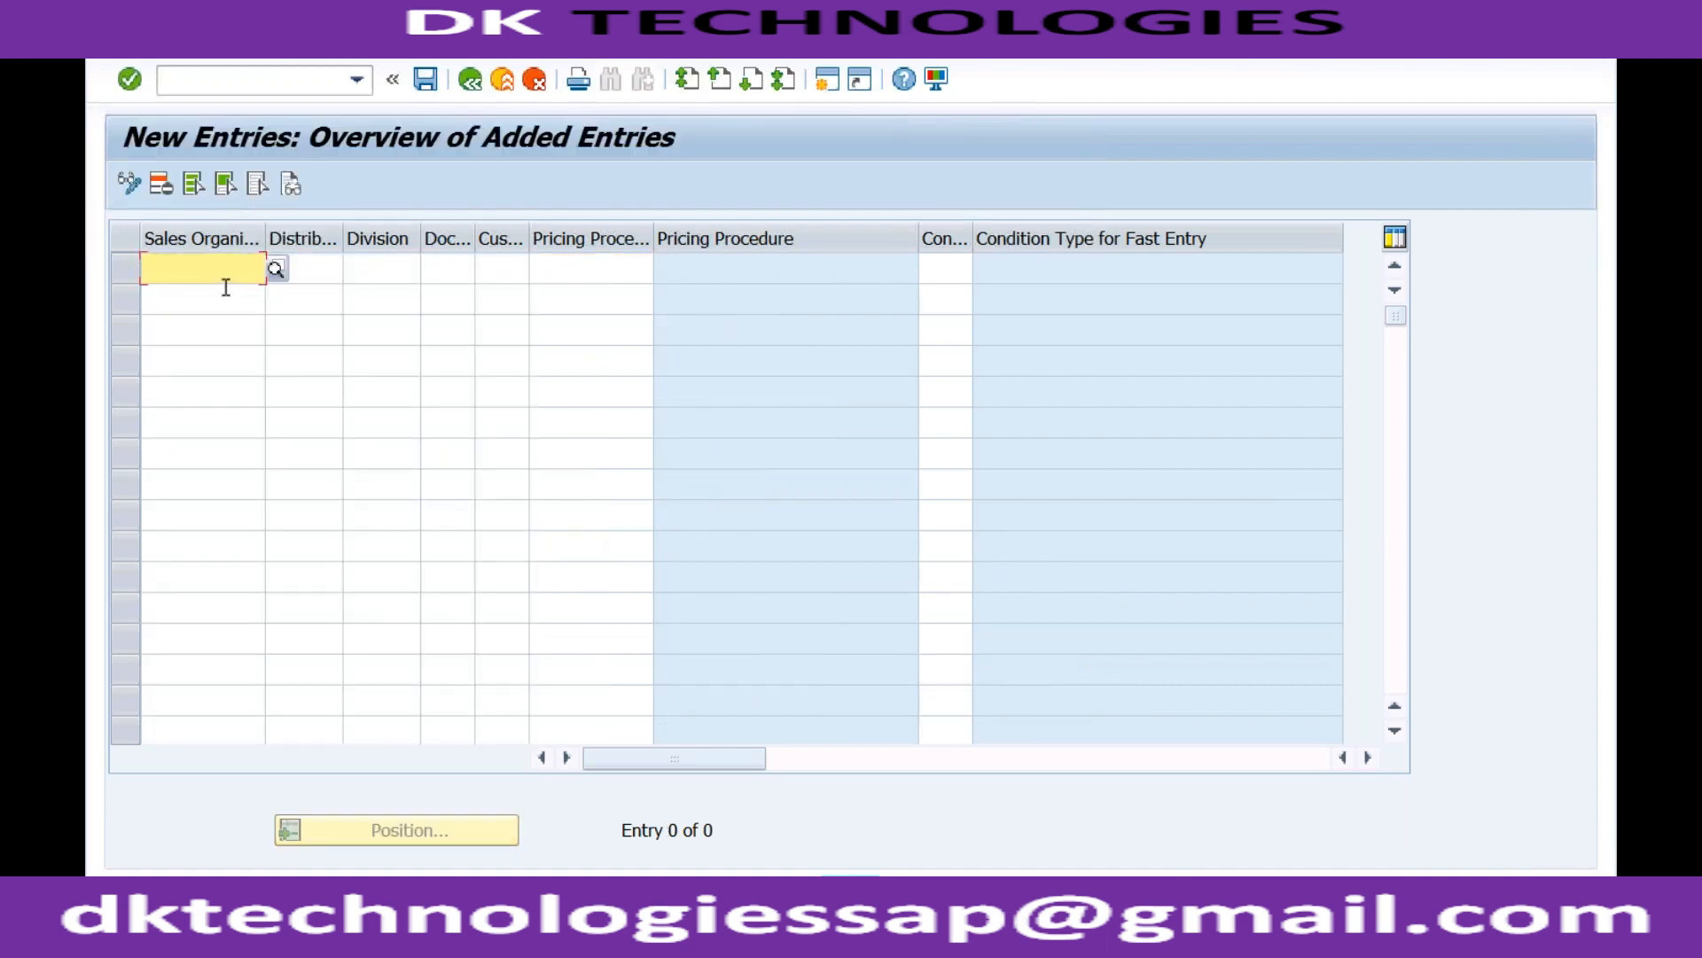
text(RECH)
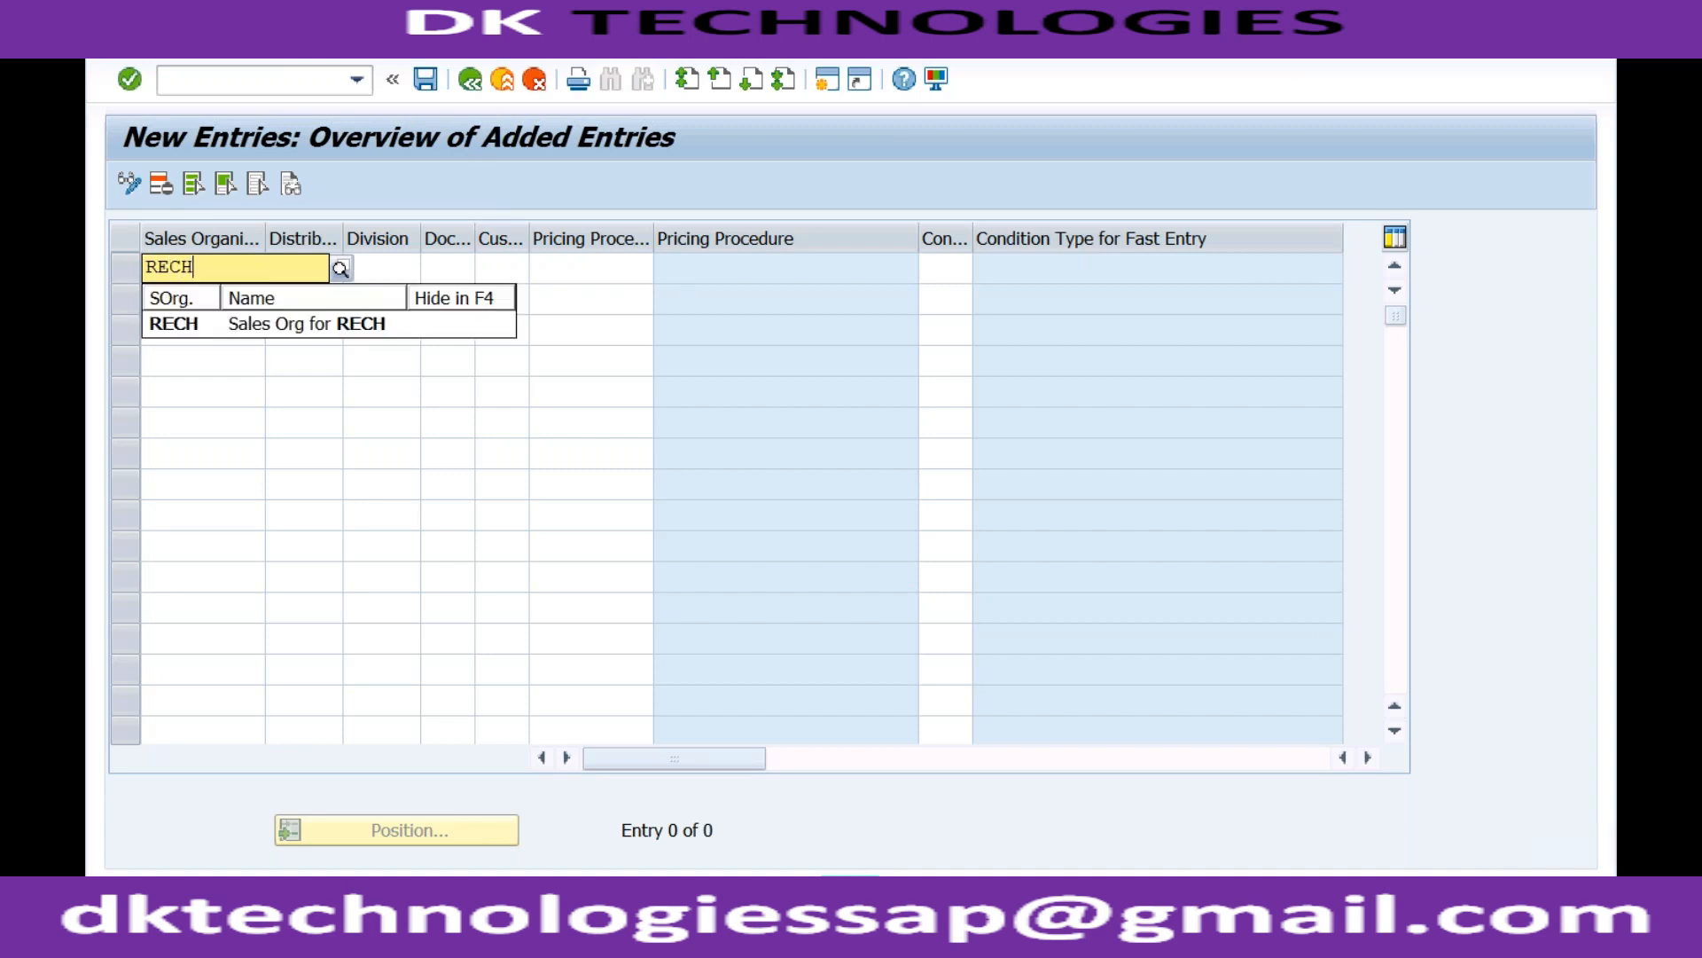
key(Tab)
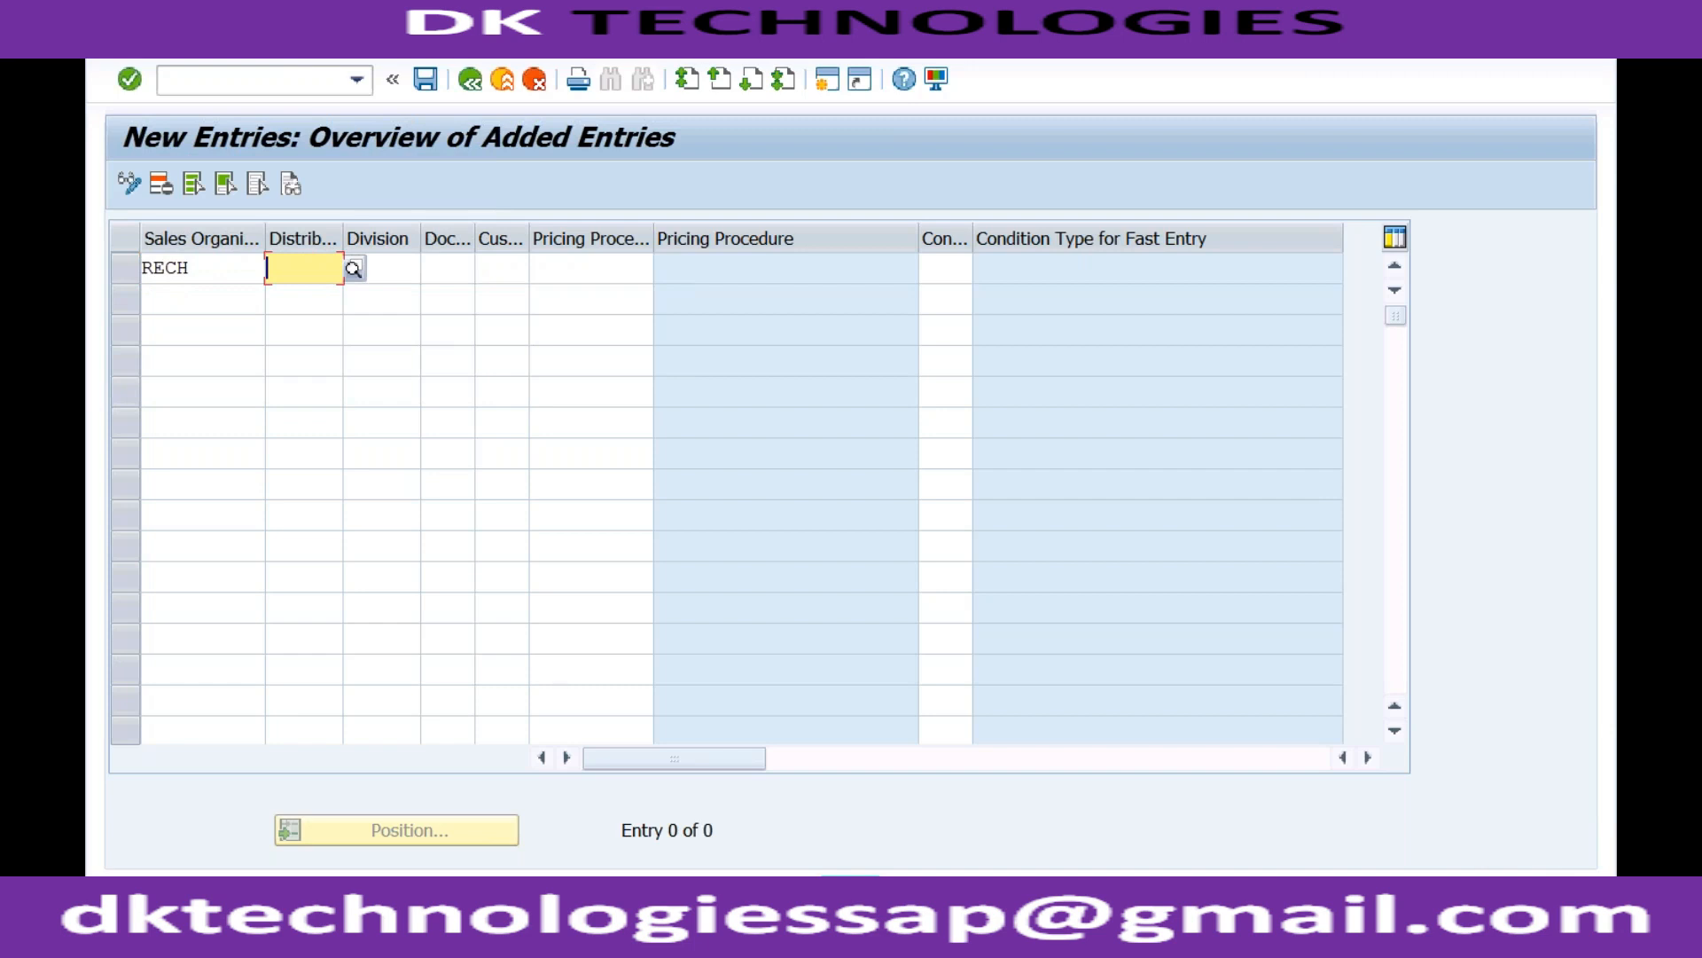
text(02)
key(Tab)
text(R1)
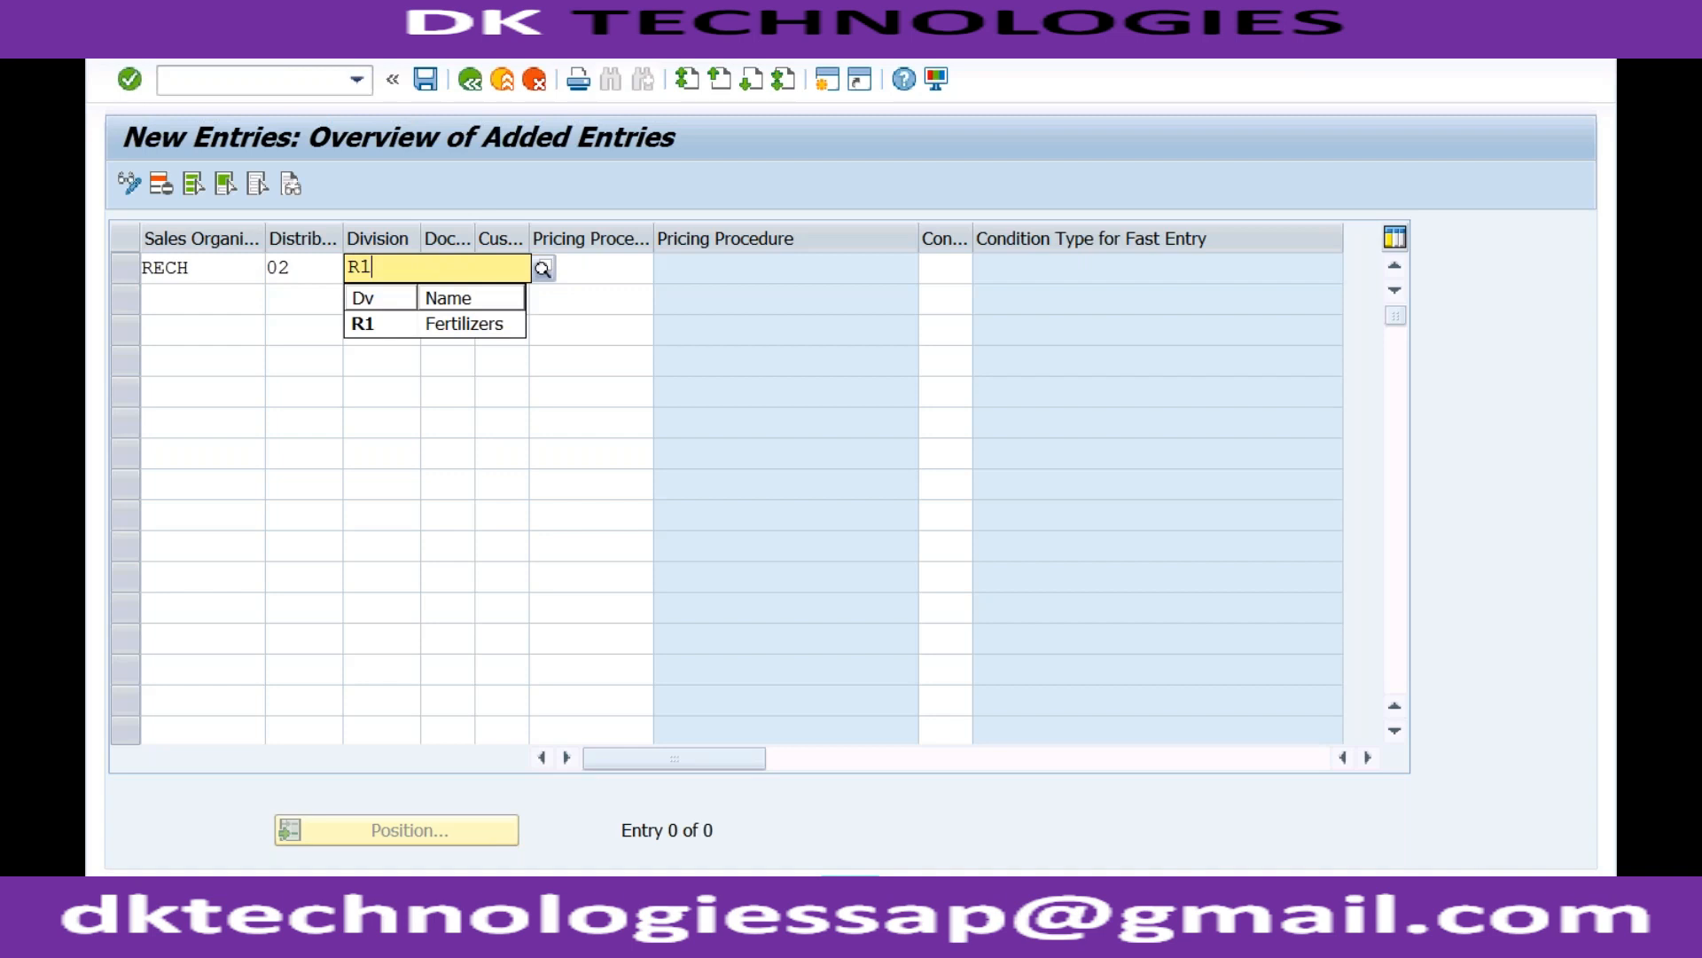
key(Tab)
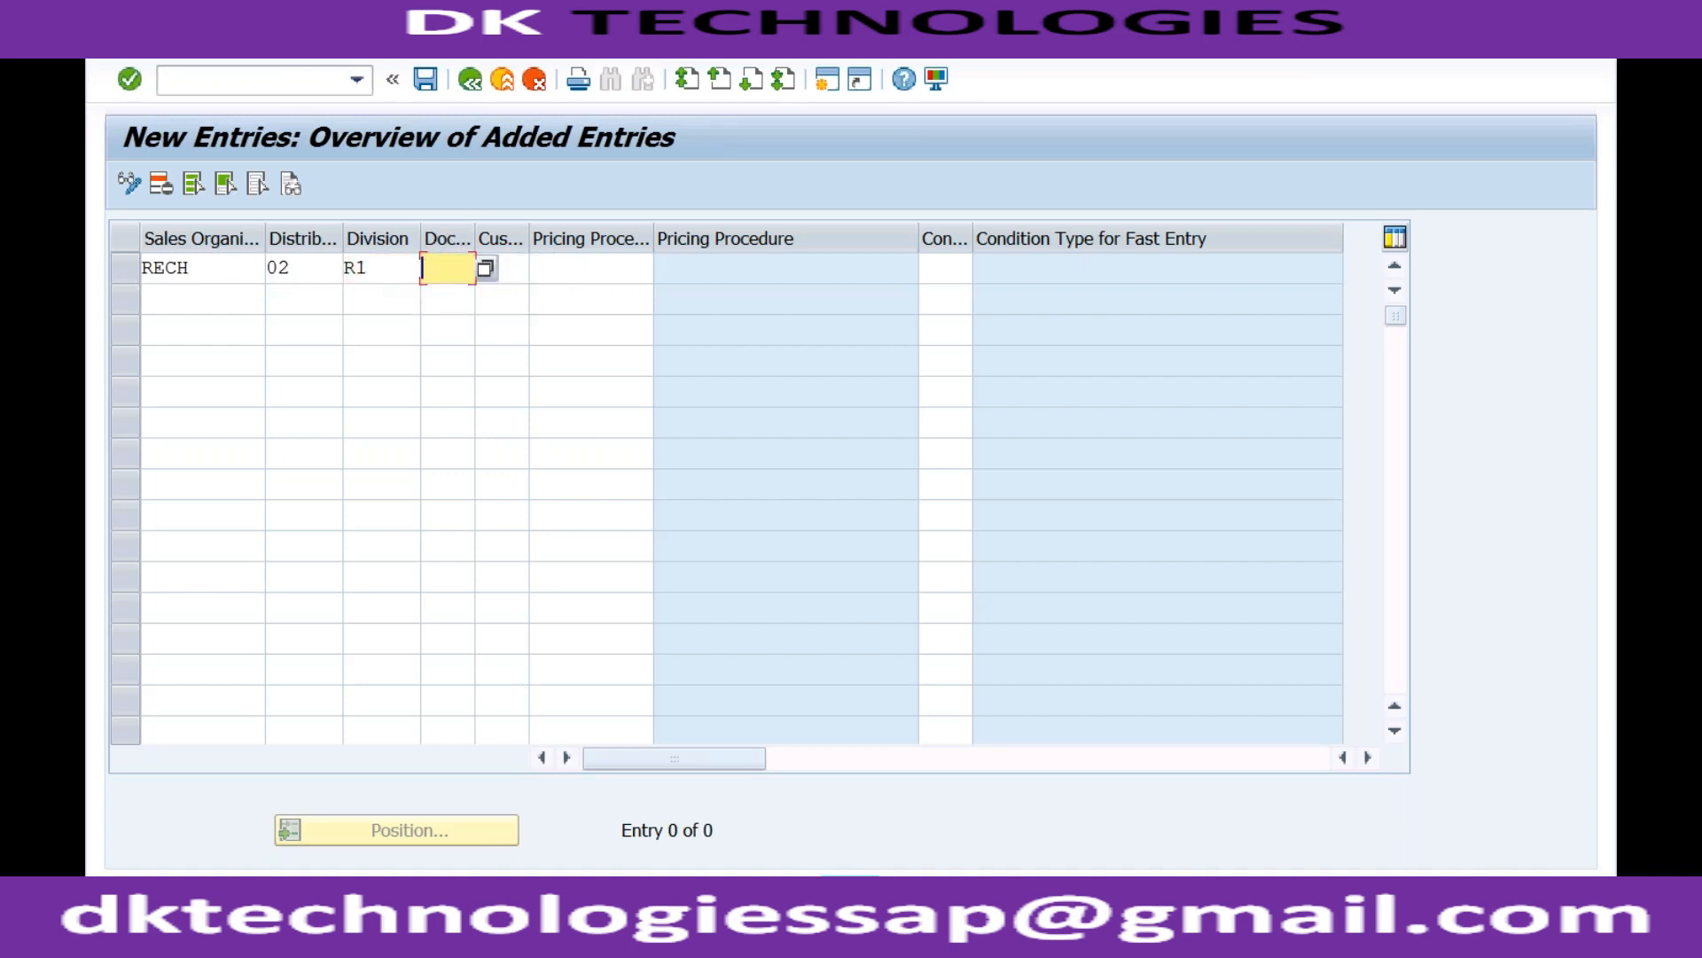
click(553, 929)
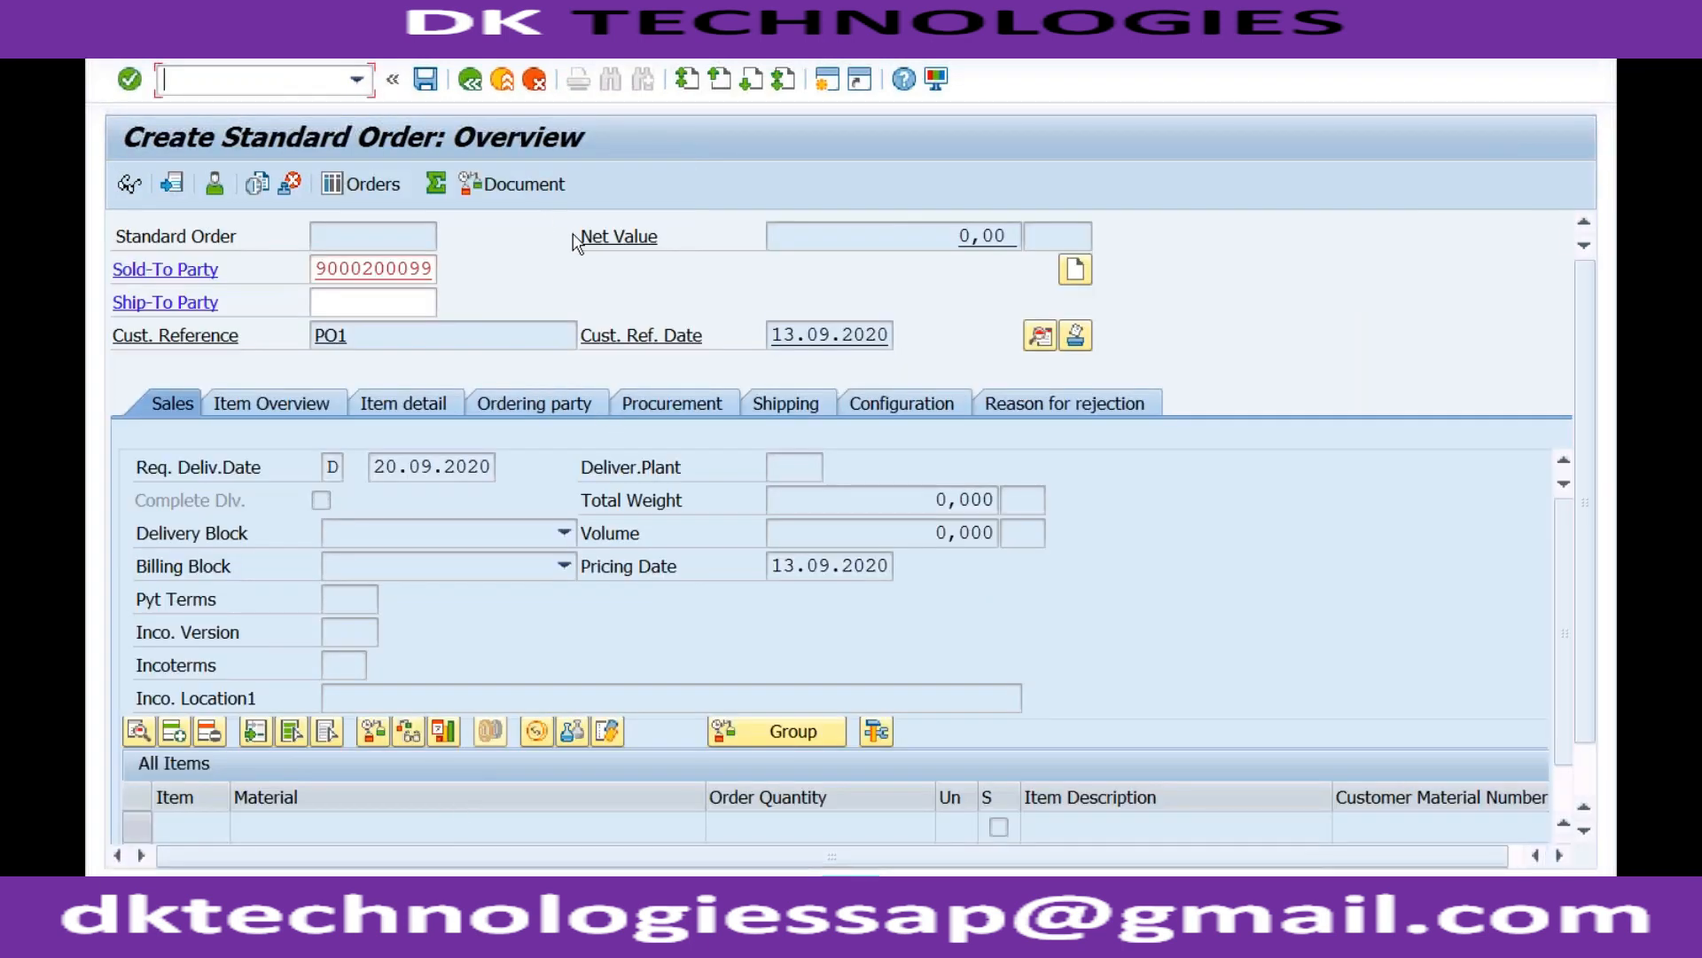
Read the missing key from the V1212 help and enter A as the document pricing procedure.
double_click(291, 889)
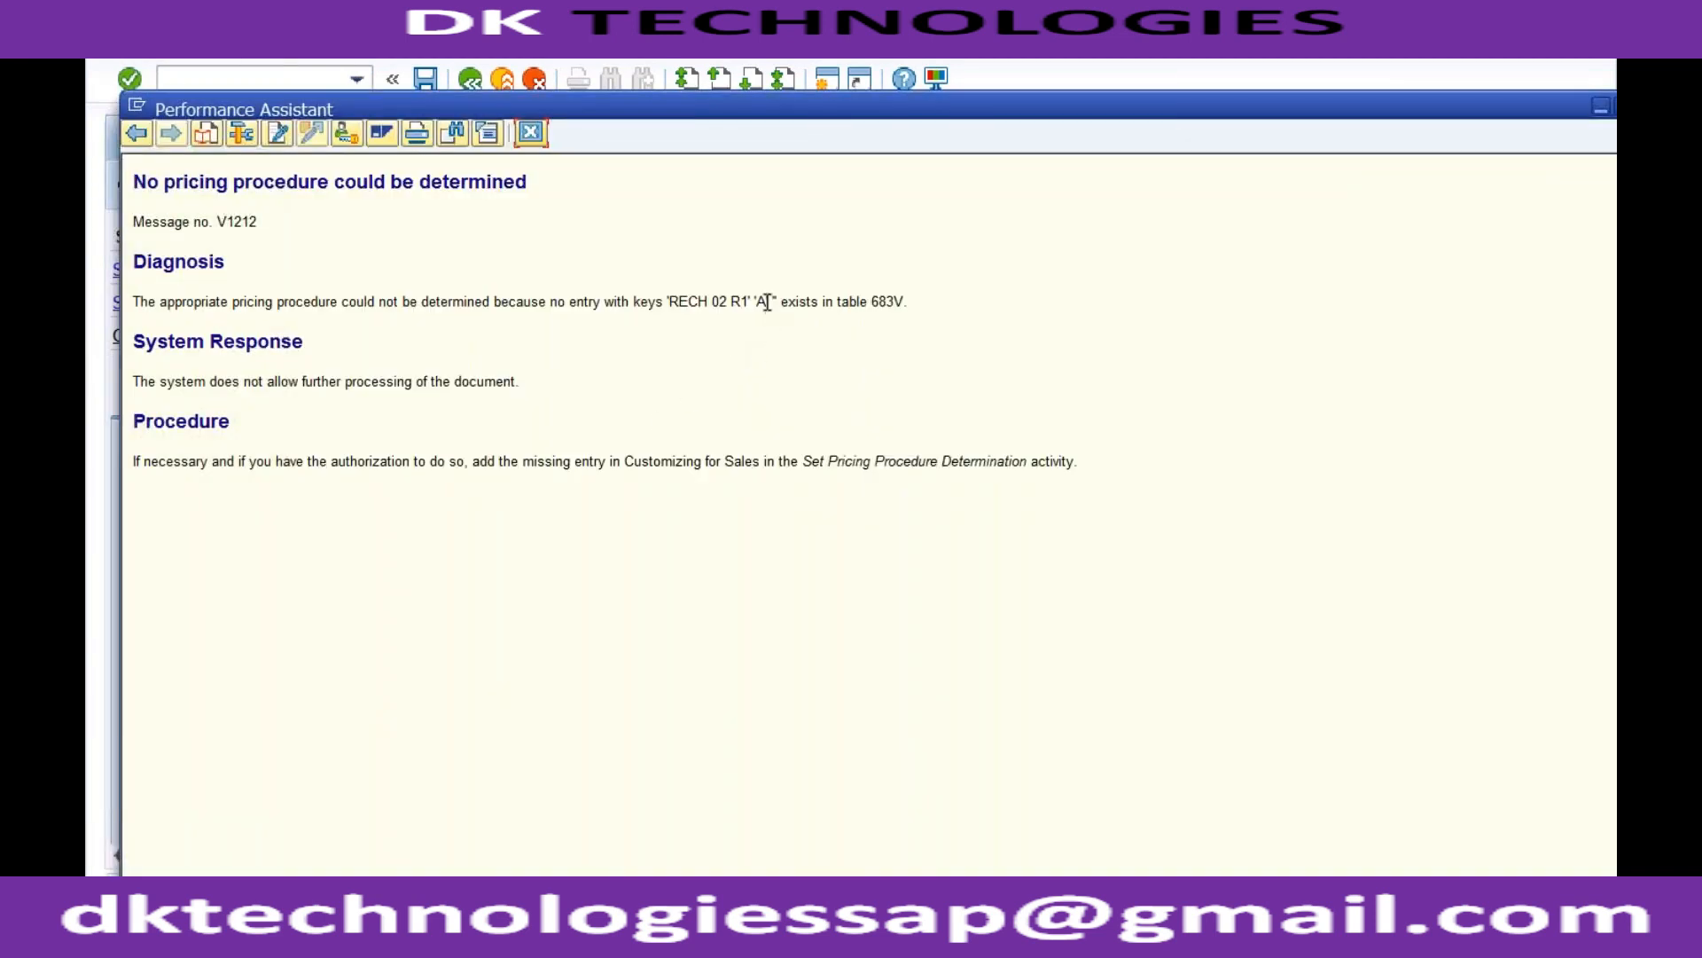
double_click(762, 301)
click(551, 897)
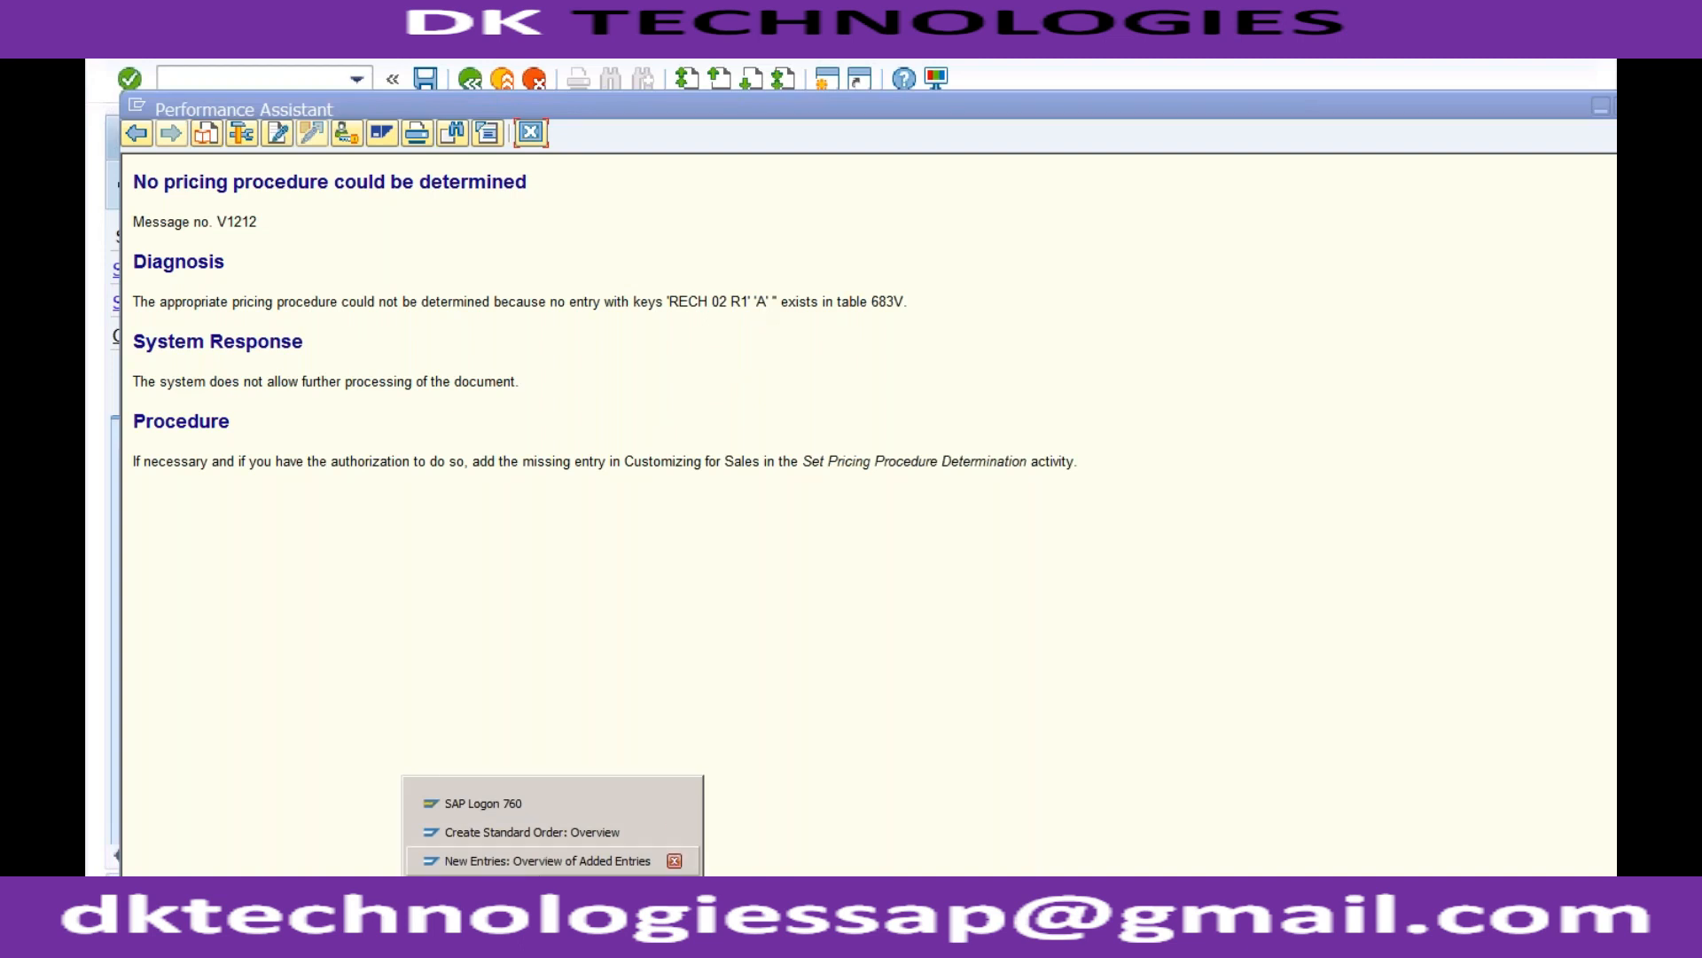
click(545, 861)
text(A)
click(520, 270)
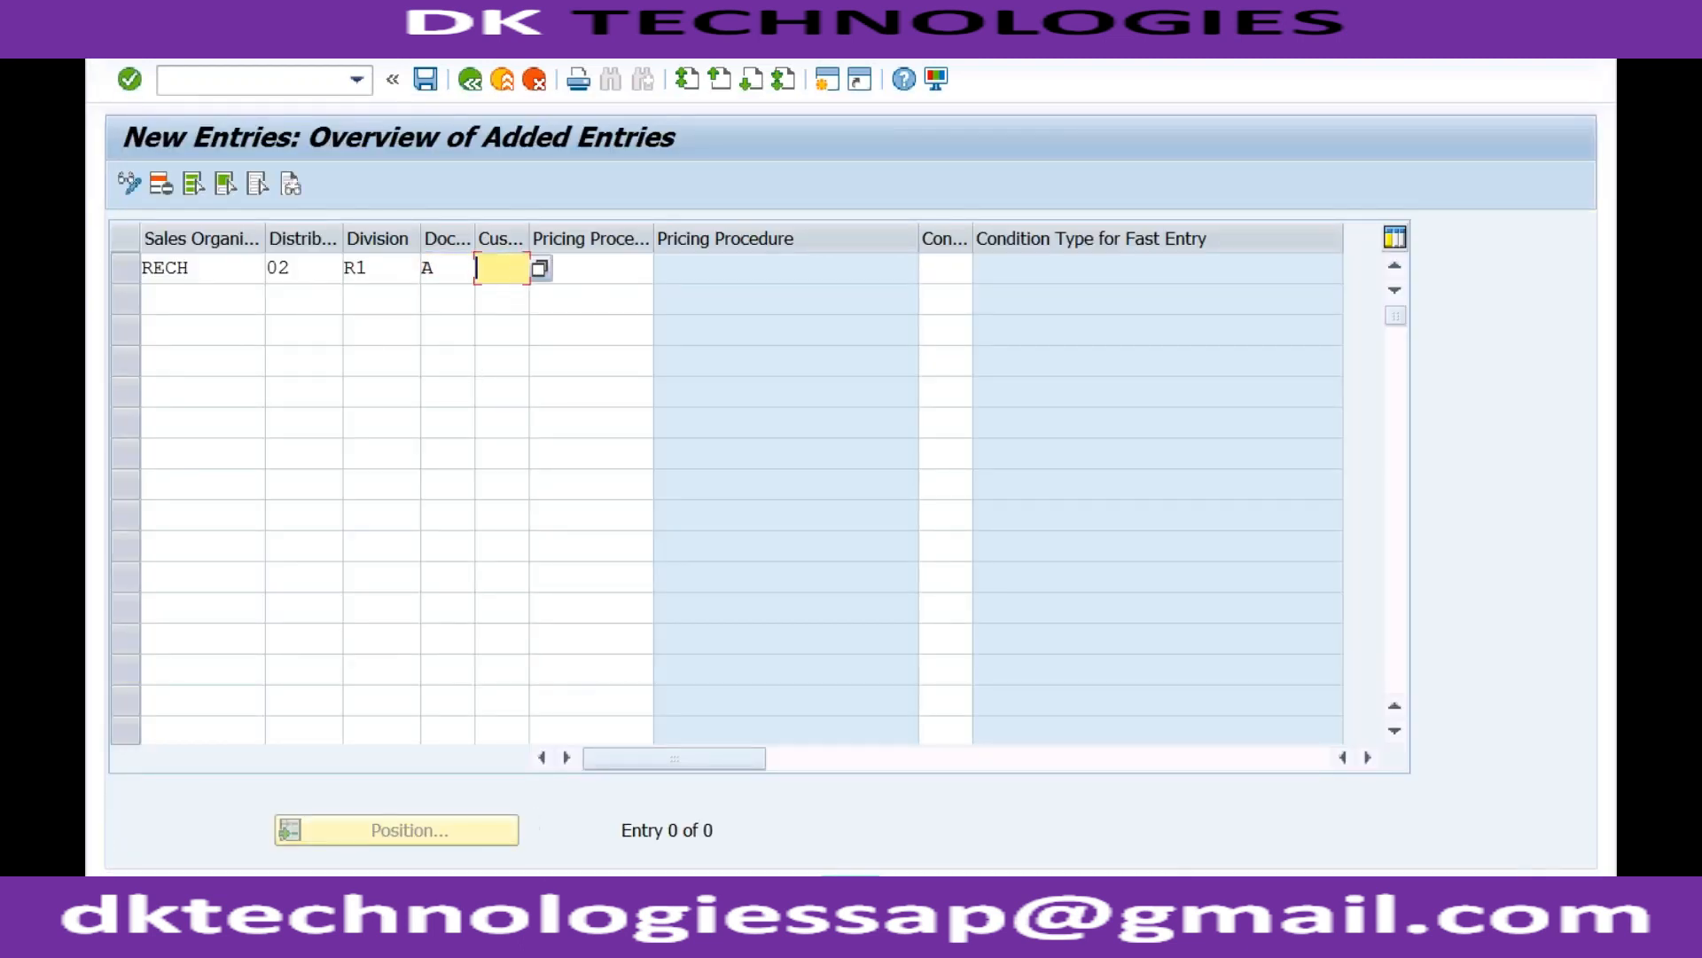
Return to the standard order window and open a new SAP Easy Access session.
click(551, 897)
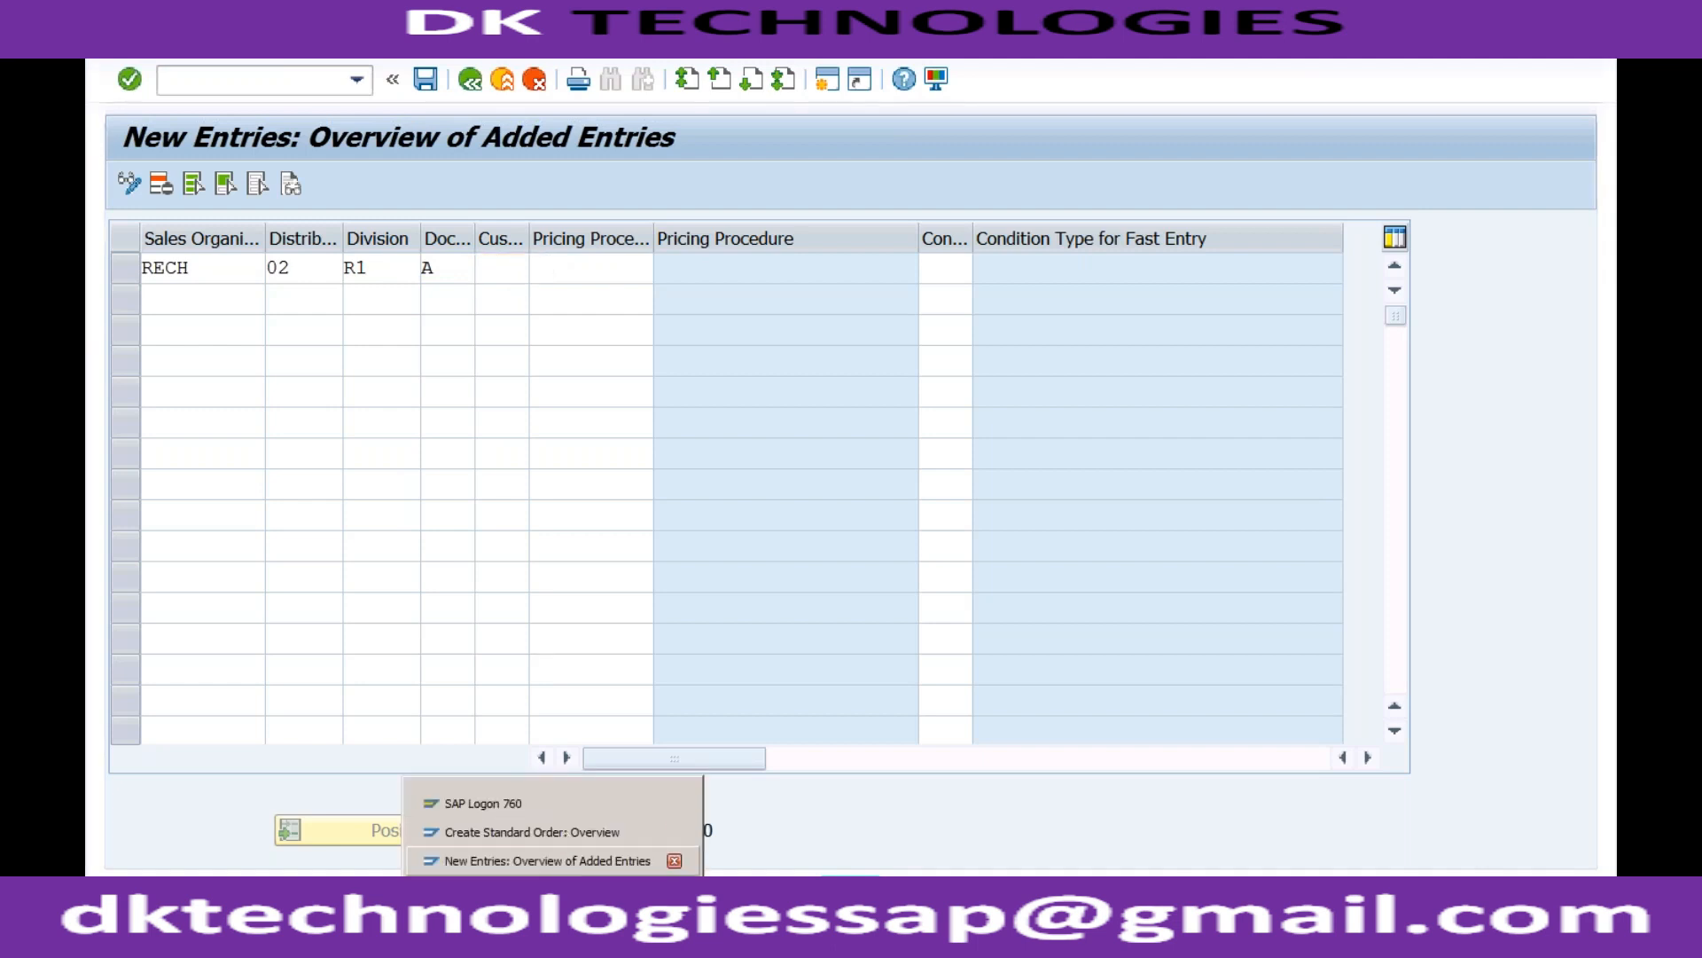
click(532, 832)
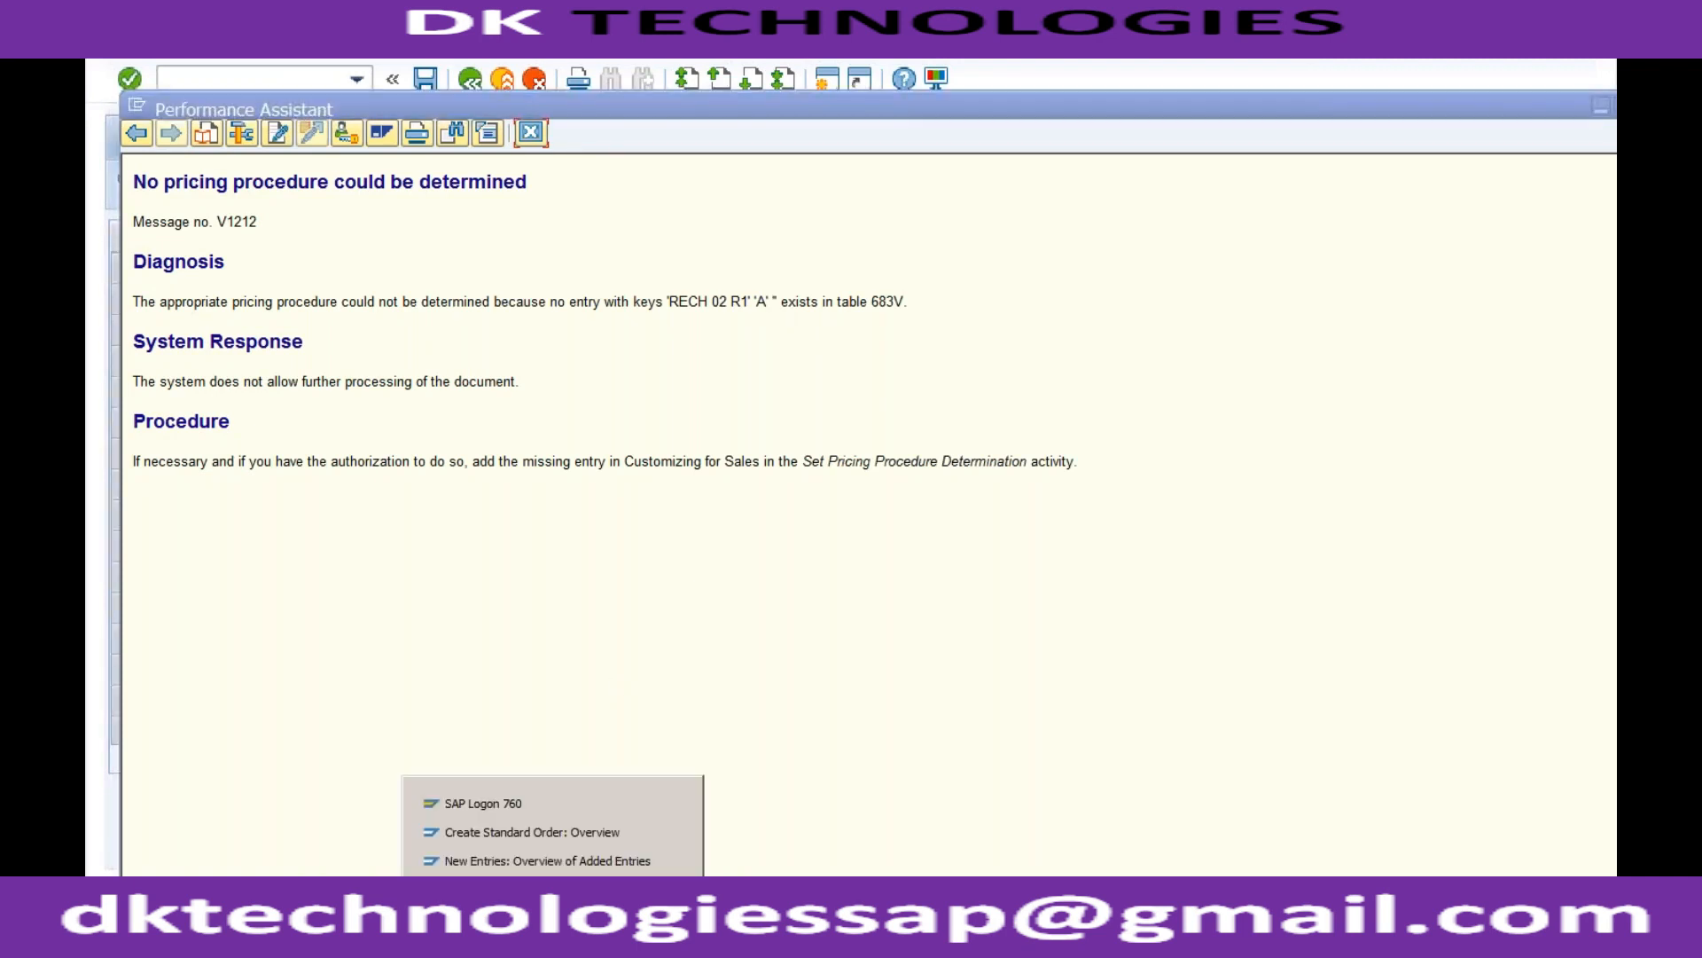
click(560, 830)
click(827, 79)
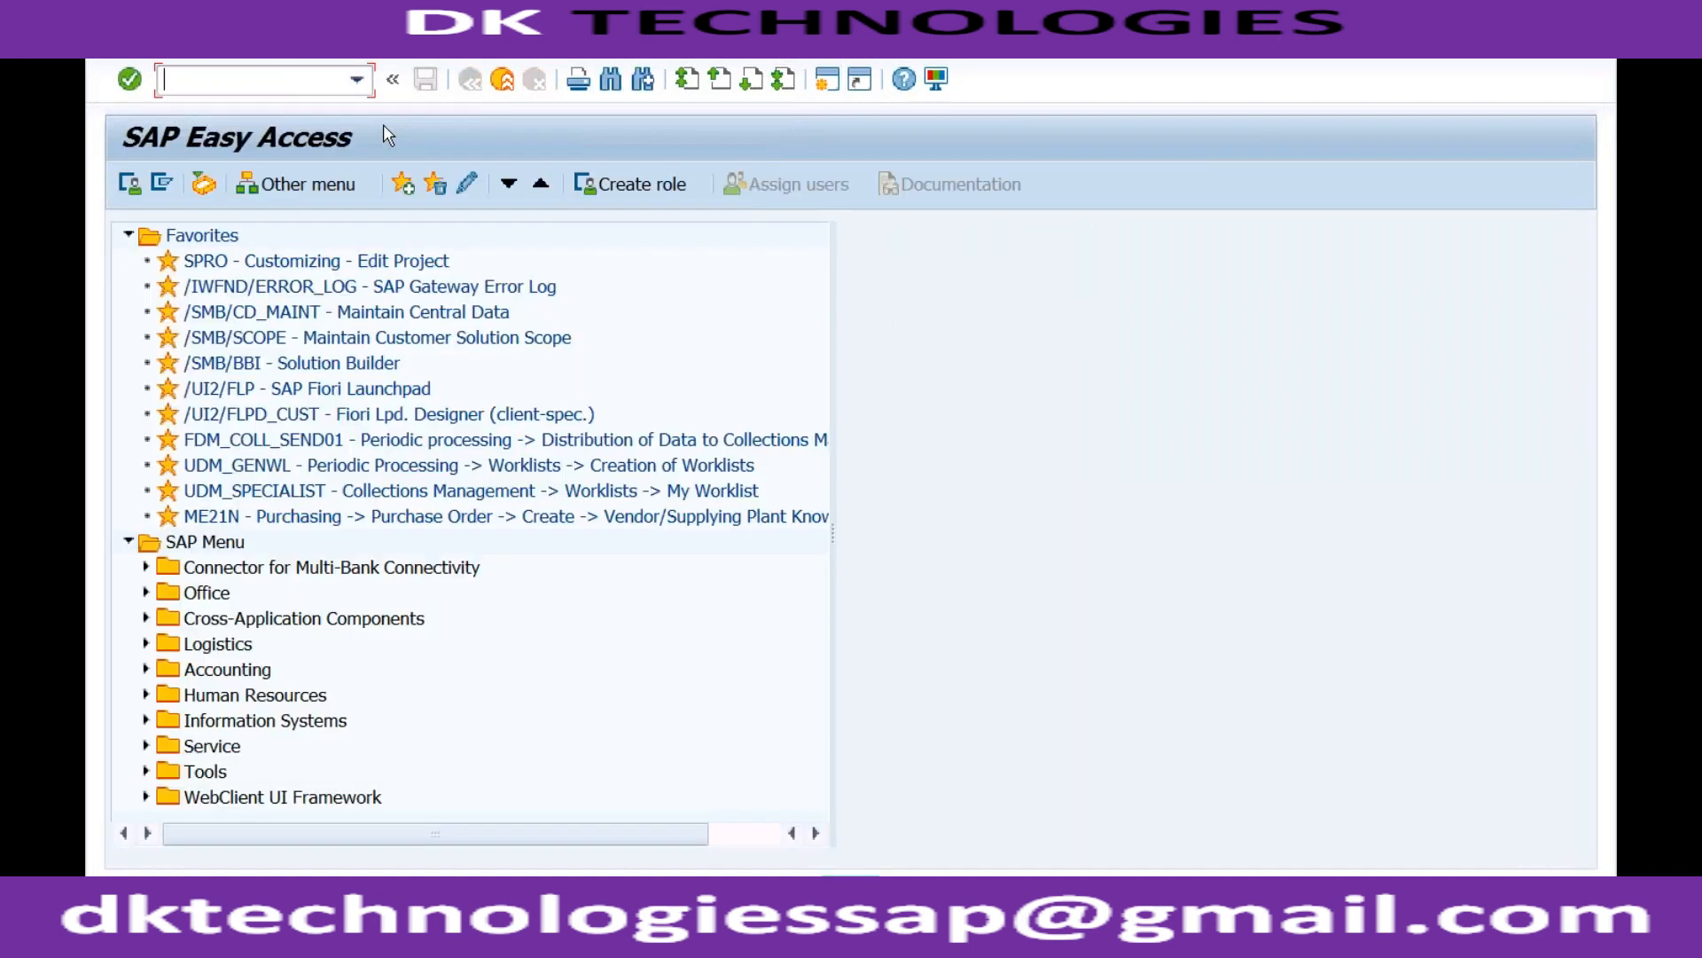
In BP, search customers of company code RECH and open the CUSTOMER FOR RECH partner.
text(bp)
key(Return)
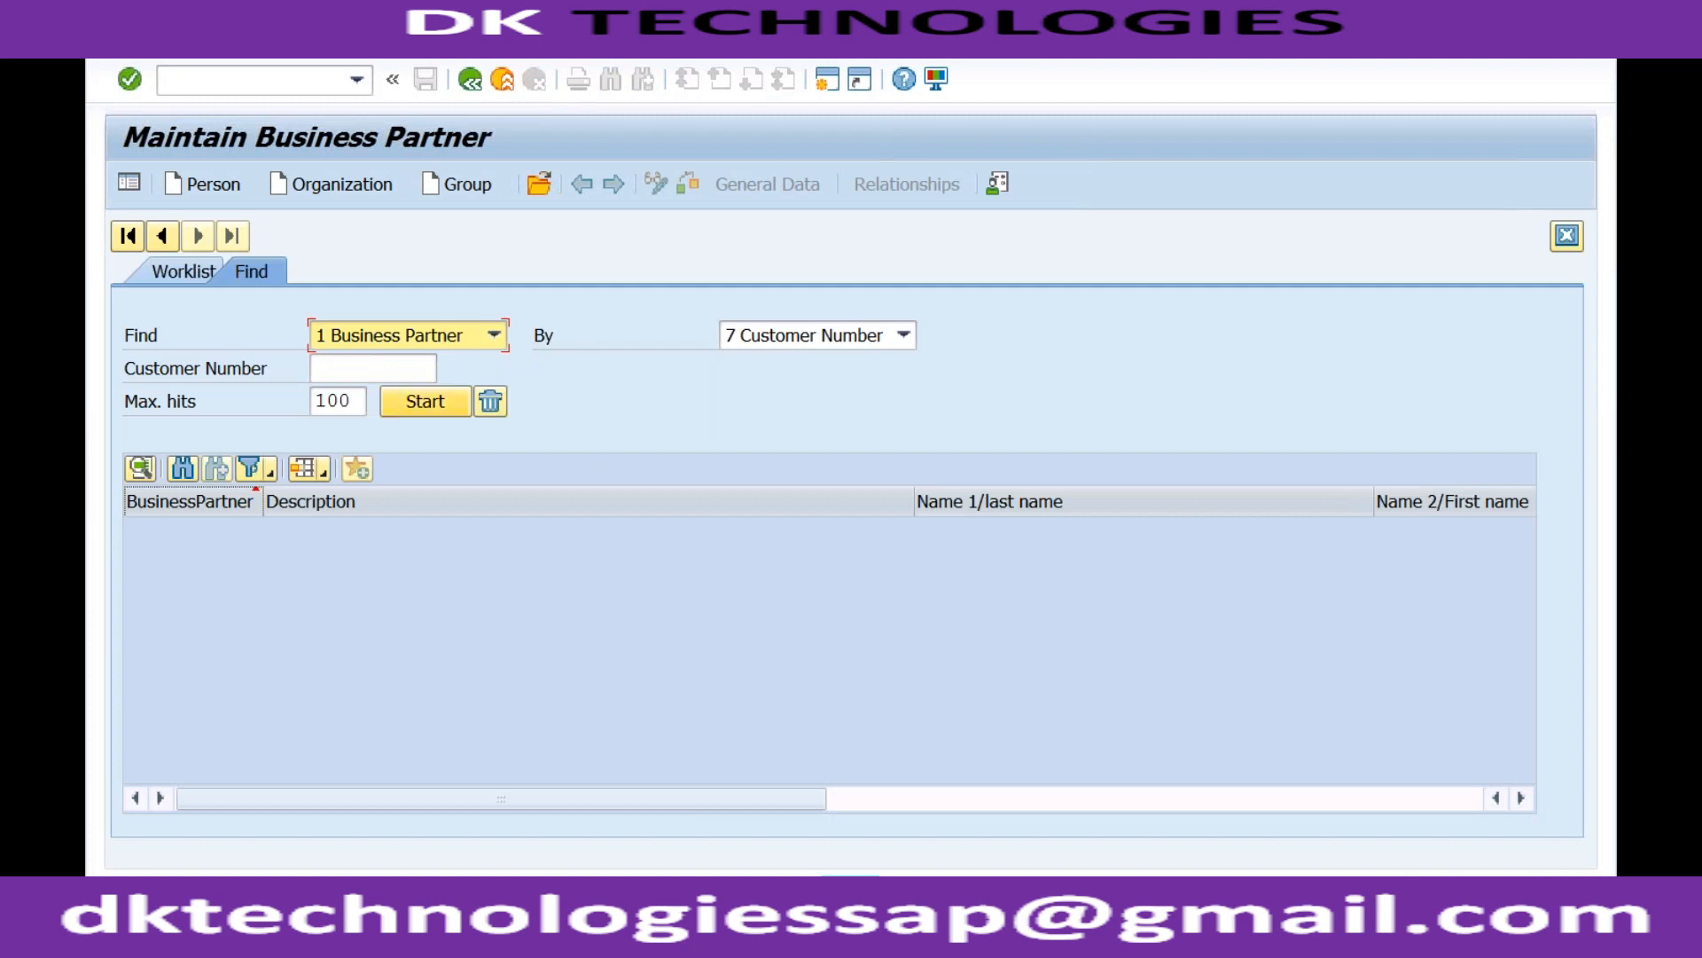
click(378, 370)
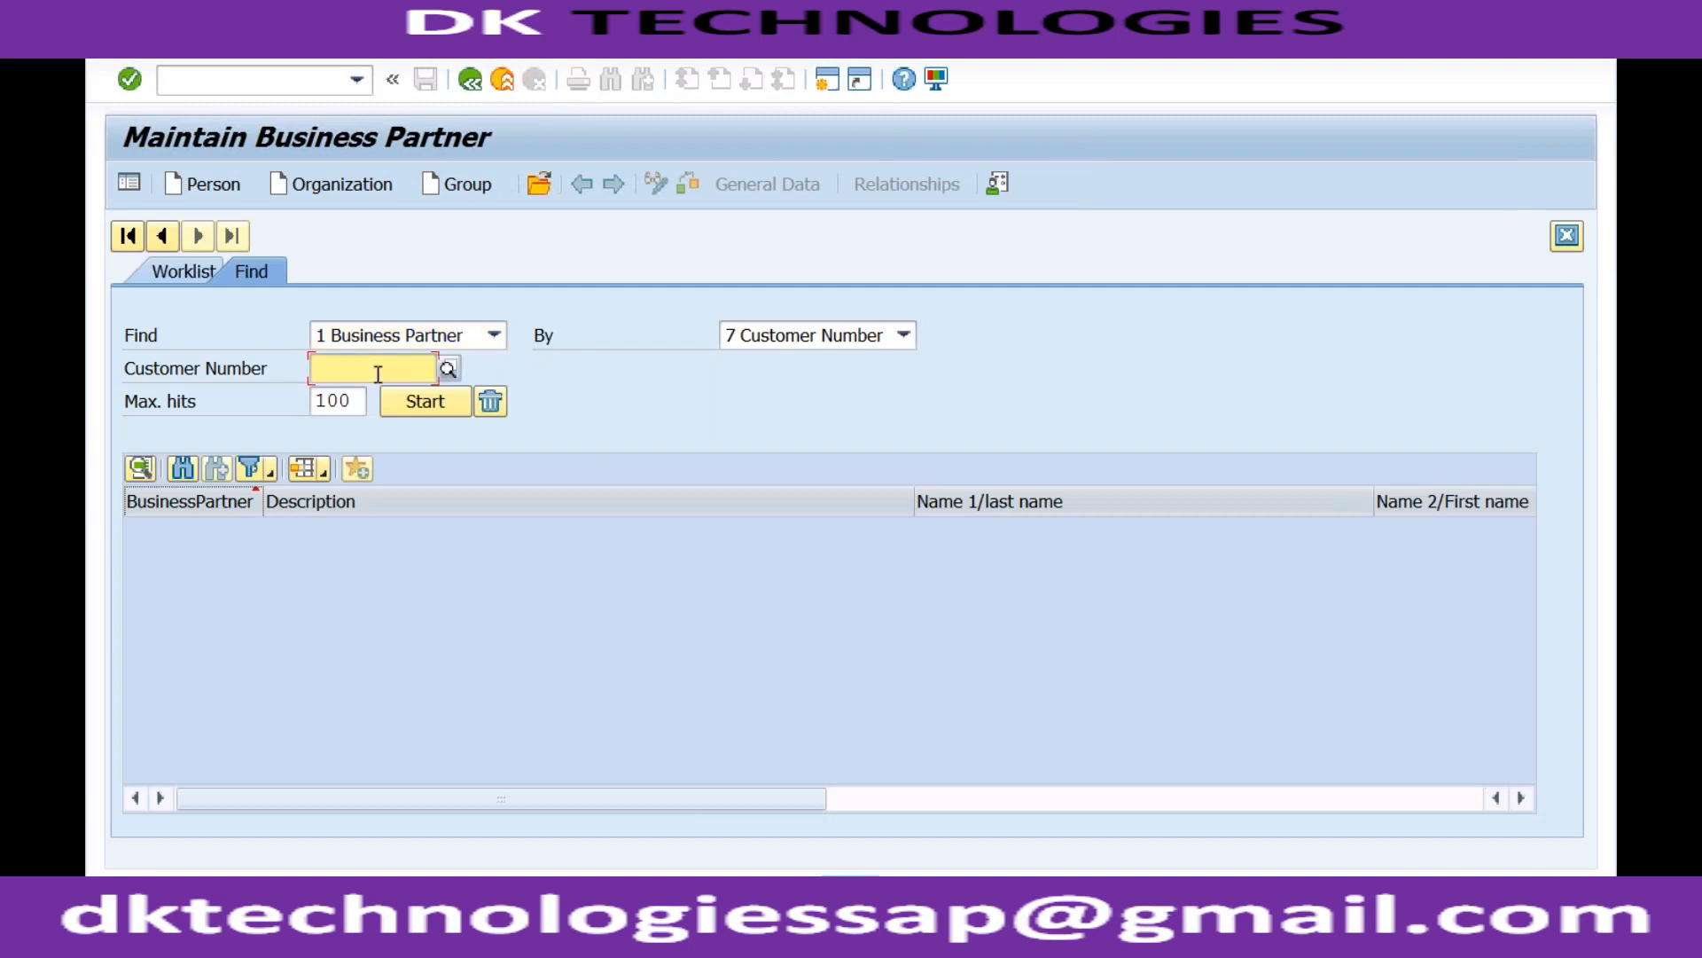
click(487, 370)
click(448, 368)
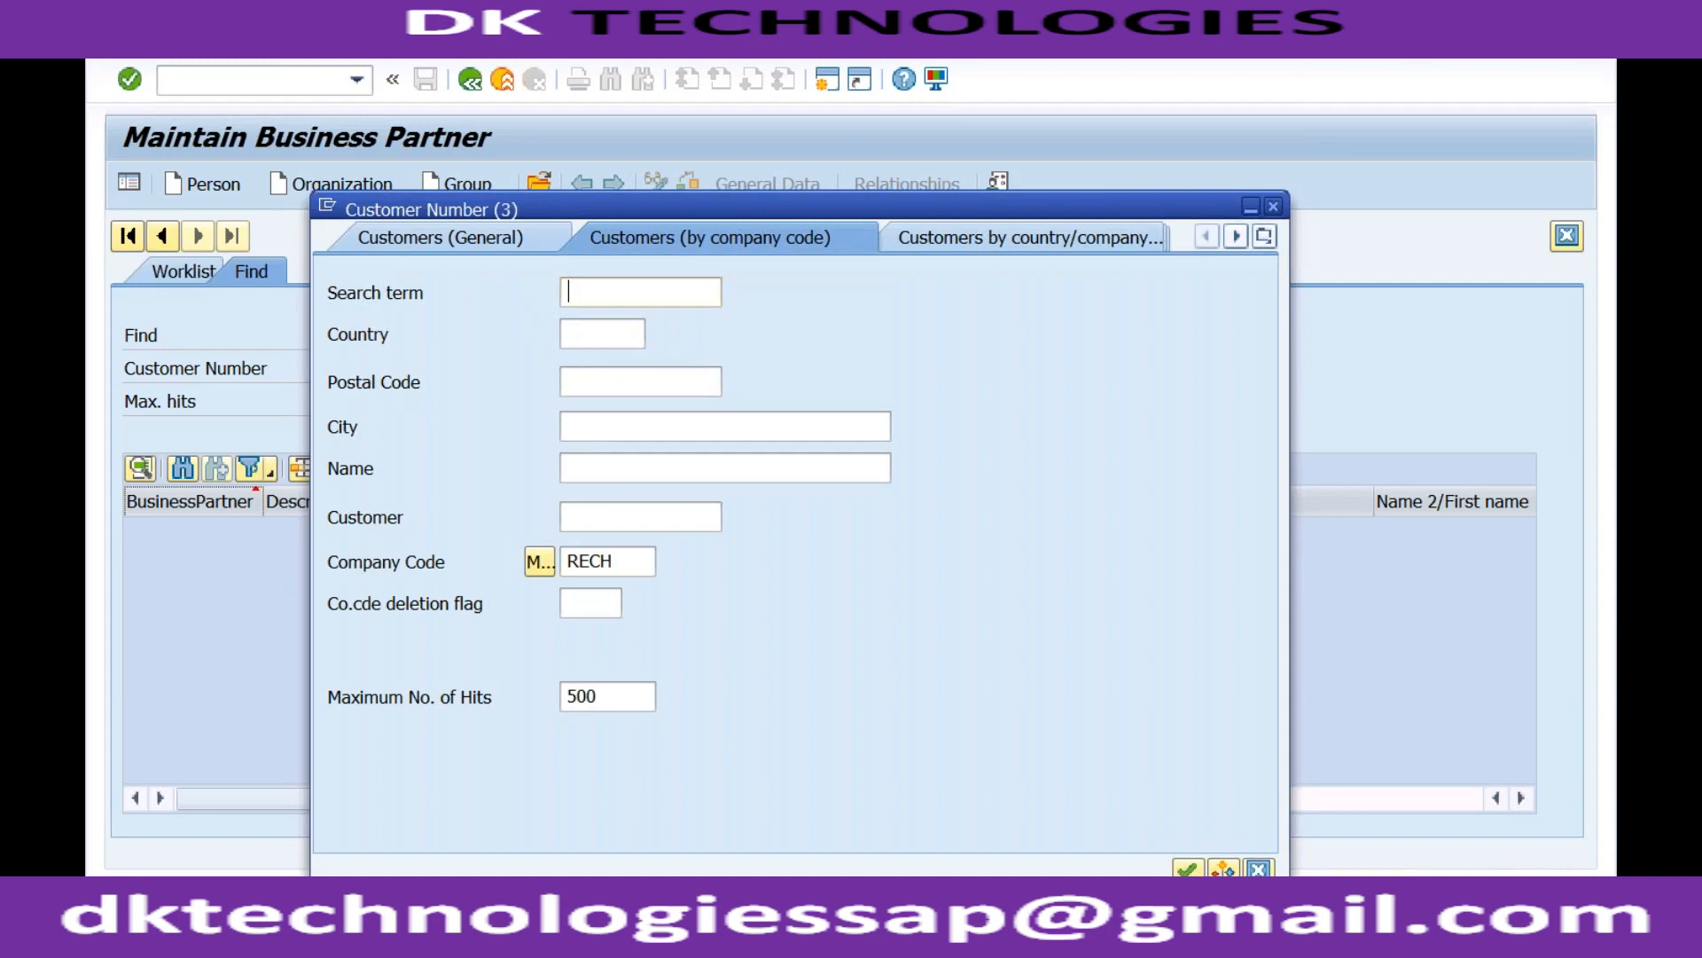
key(Return)
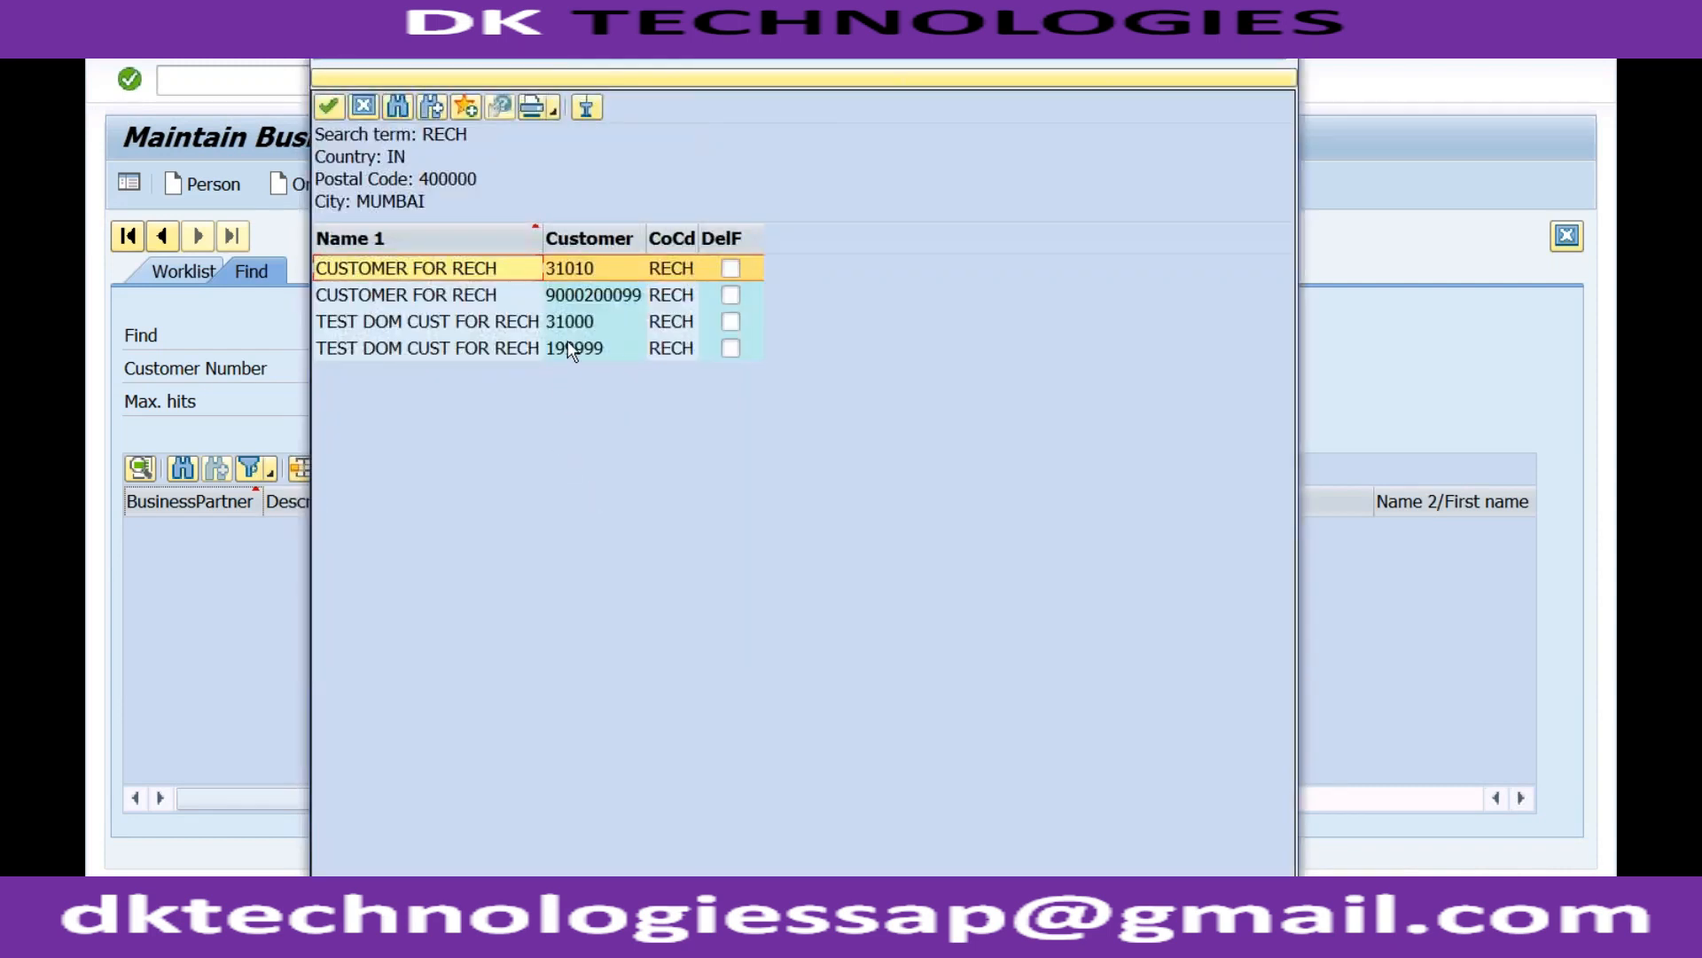
double_click(493, 297)
click(425, 401)
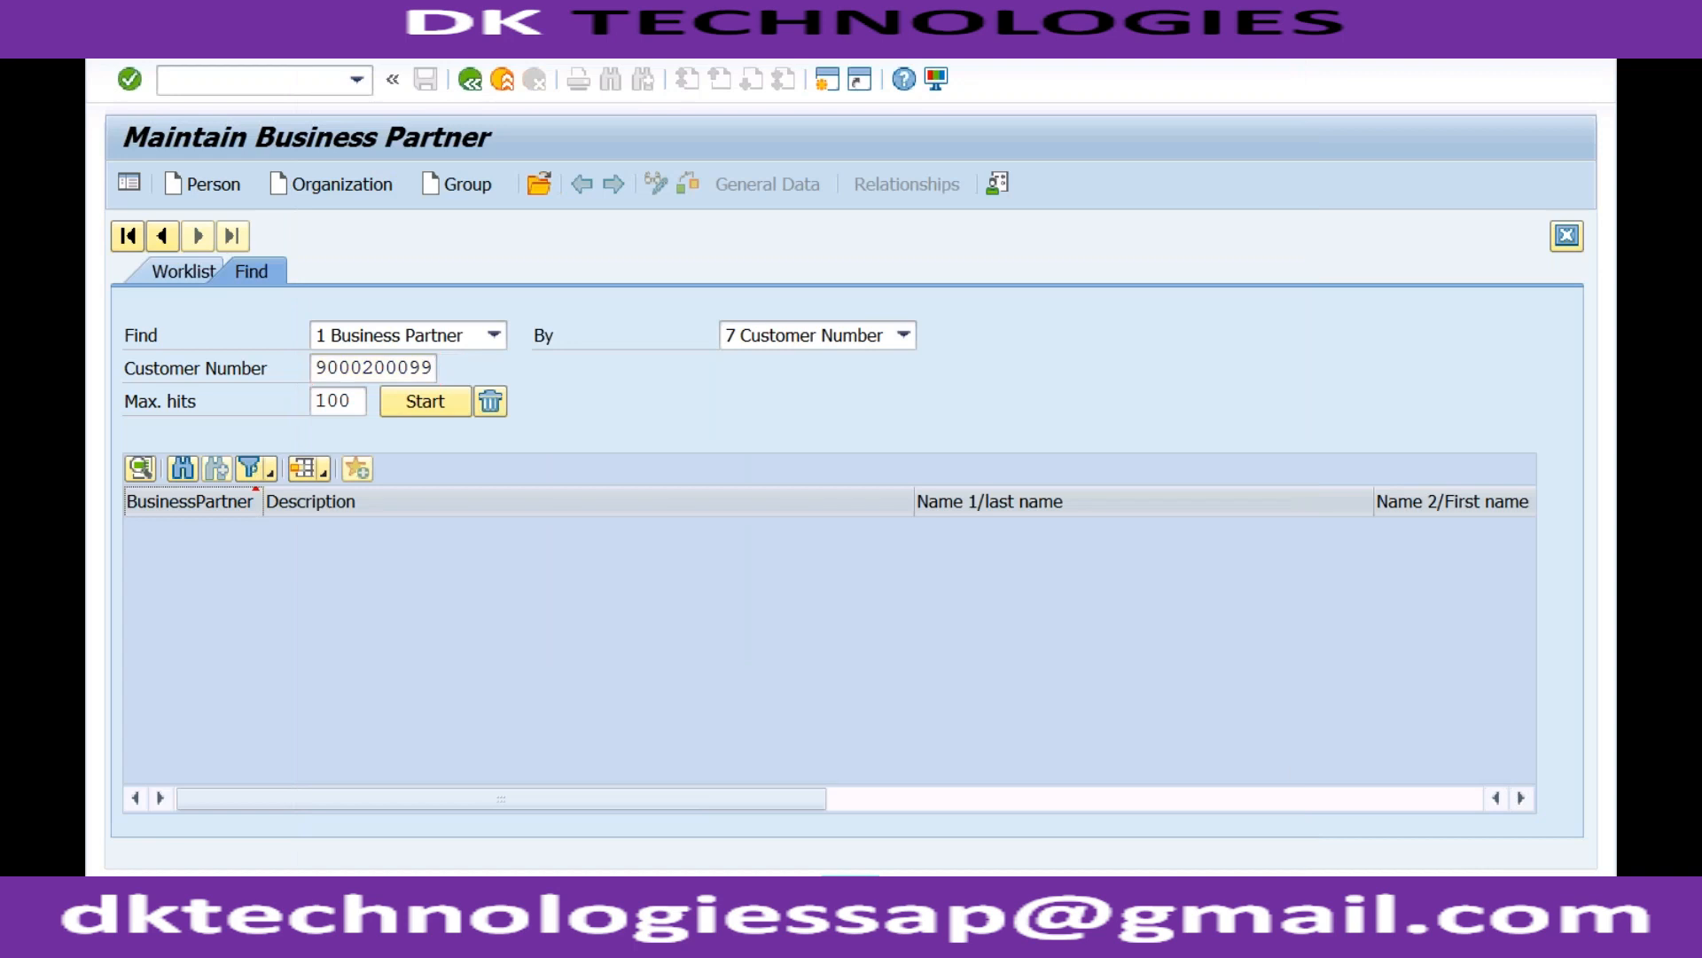
click(388, 529)
double_click(388, 529)
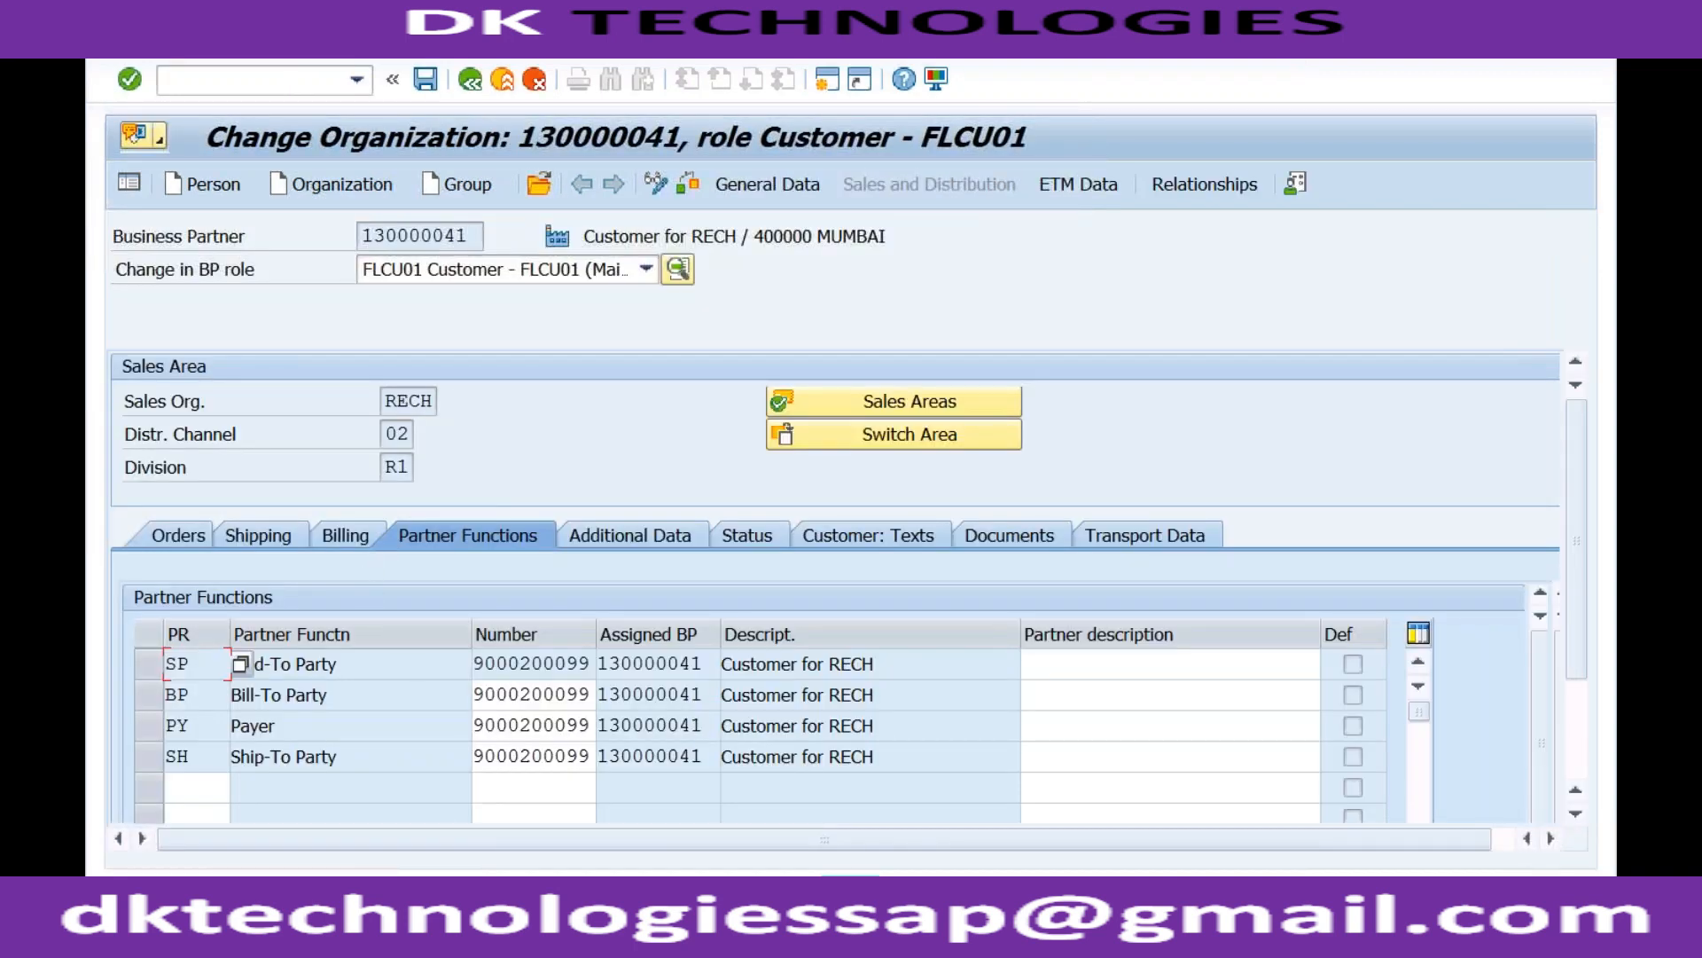
Confirm Cust.Pric.Procedure is blank on the Orders tab, then return to the New Entries table.
click(198, 538)
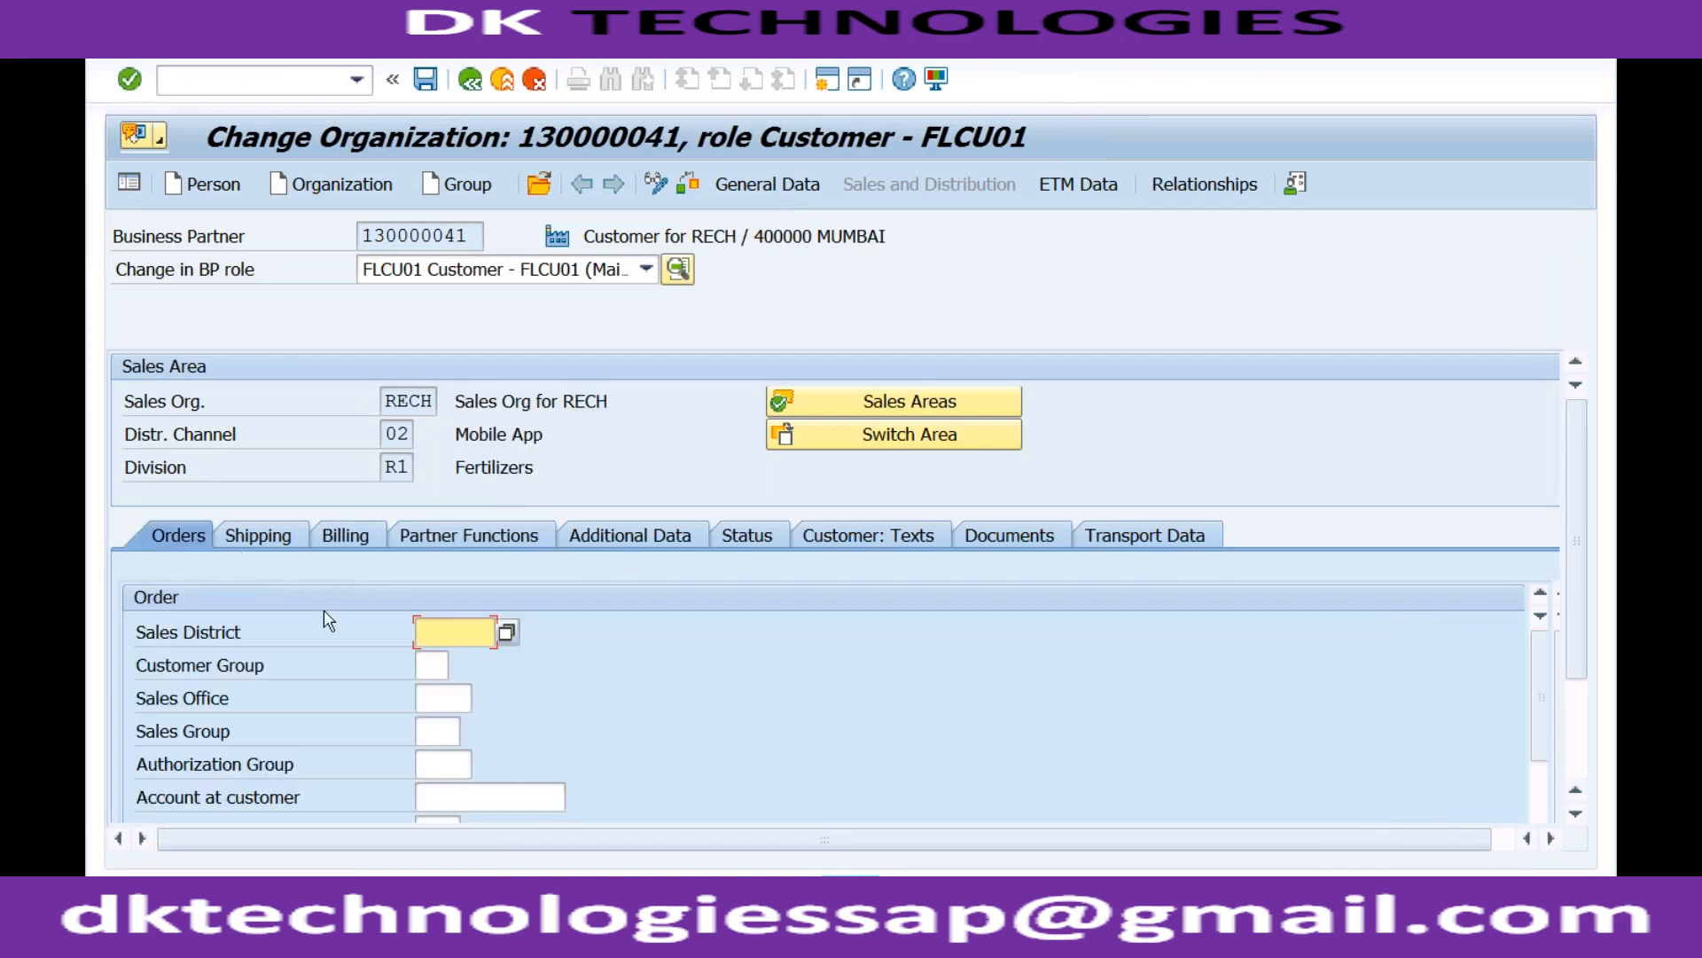
scroll(416, 665, down, 5)
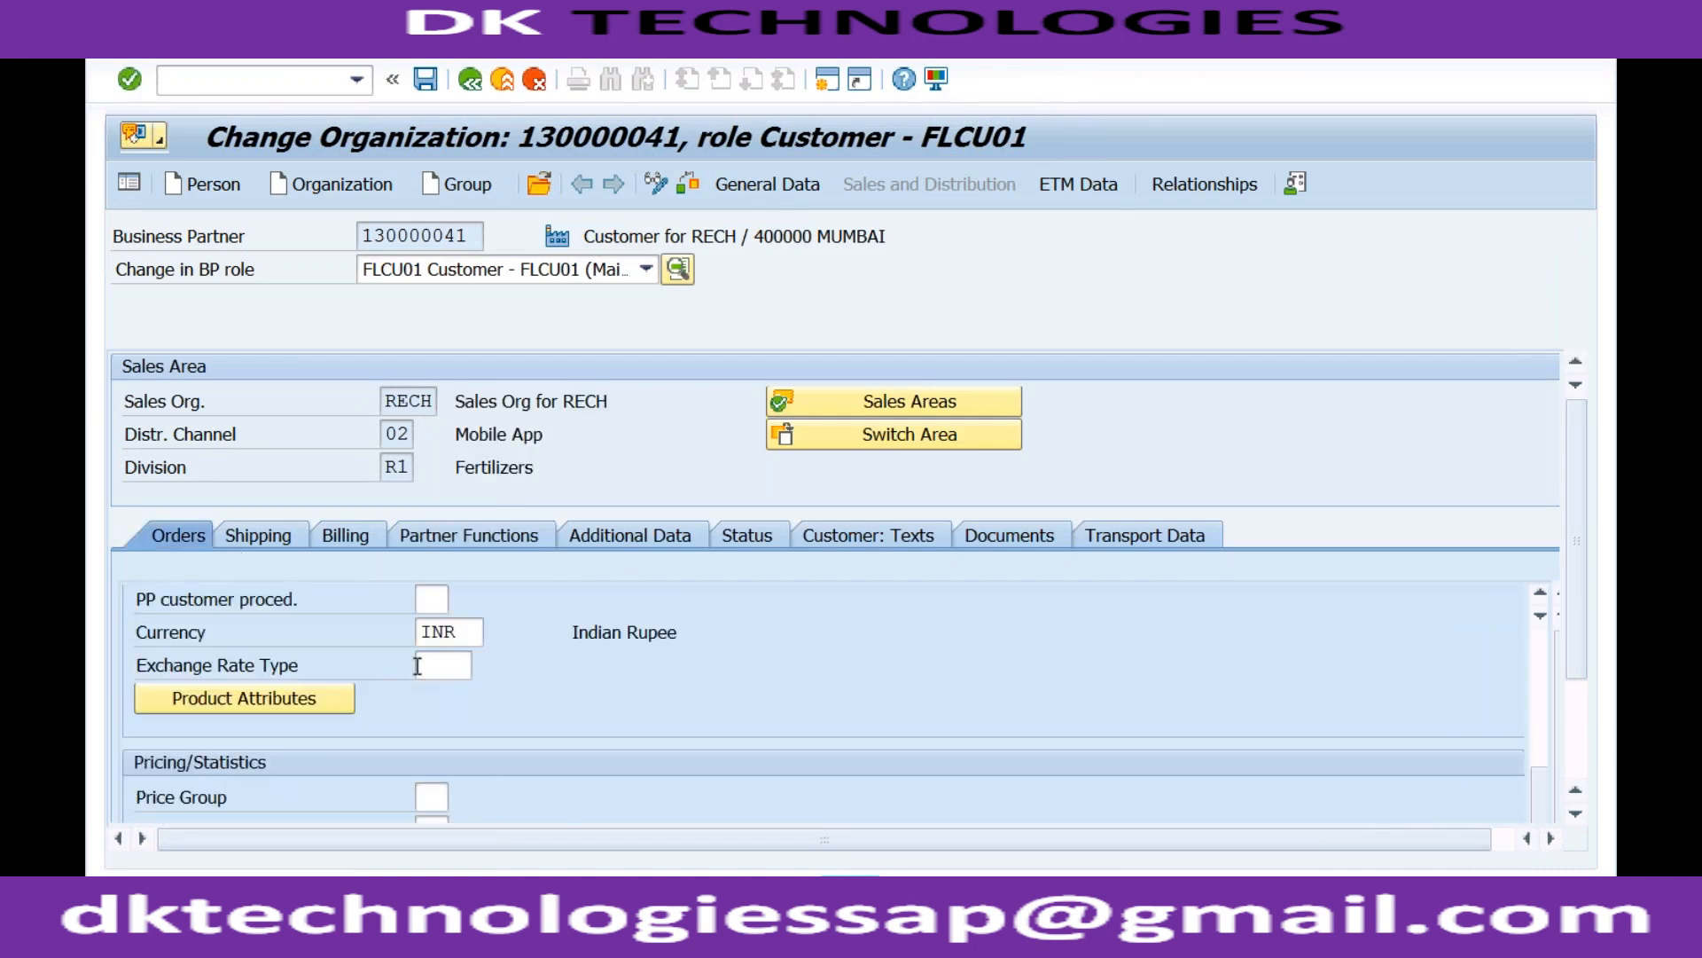
scroll(417, 666, down, 2)
click(434, 729)
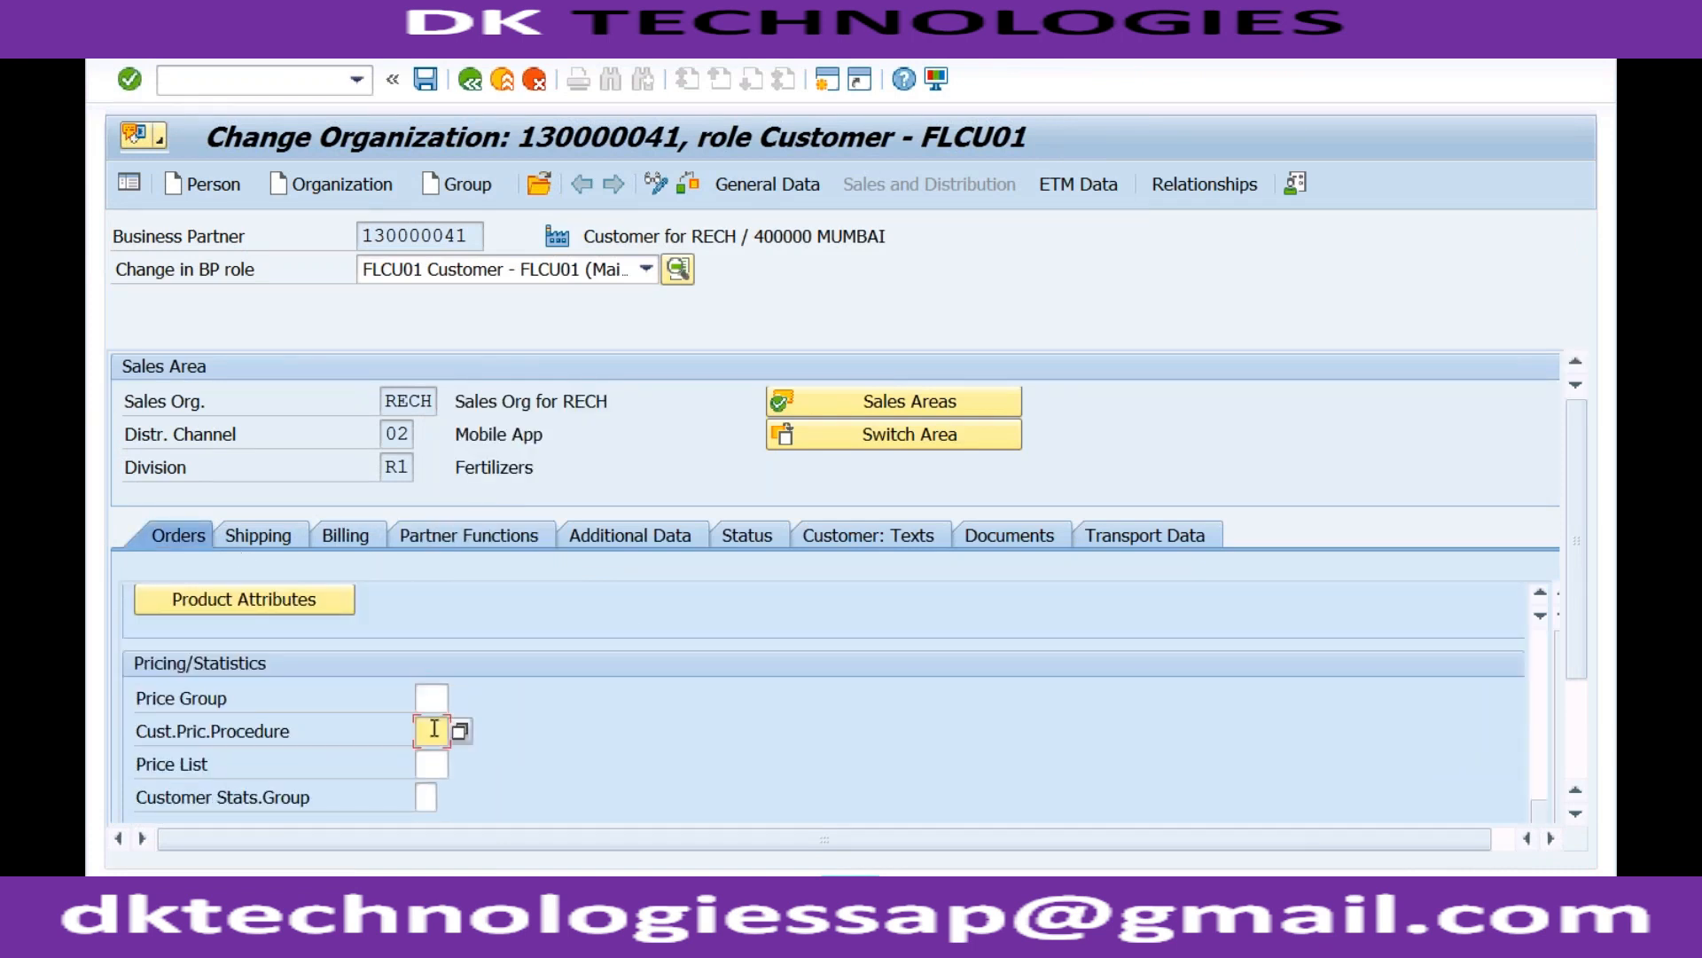
click(458, 729)
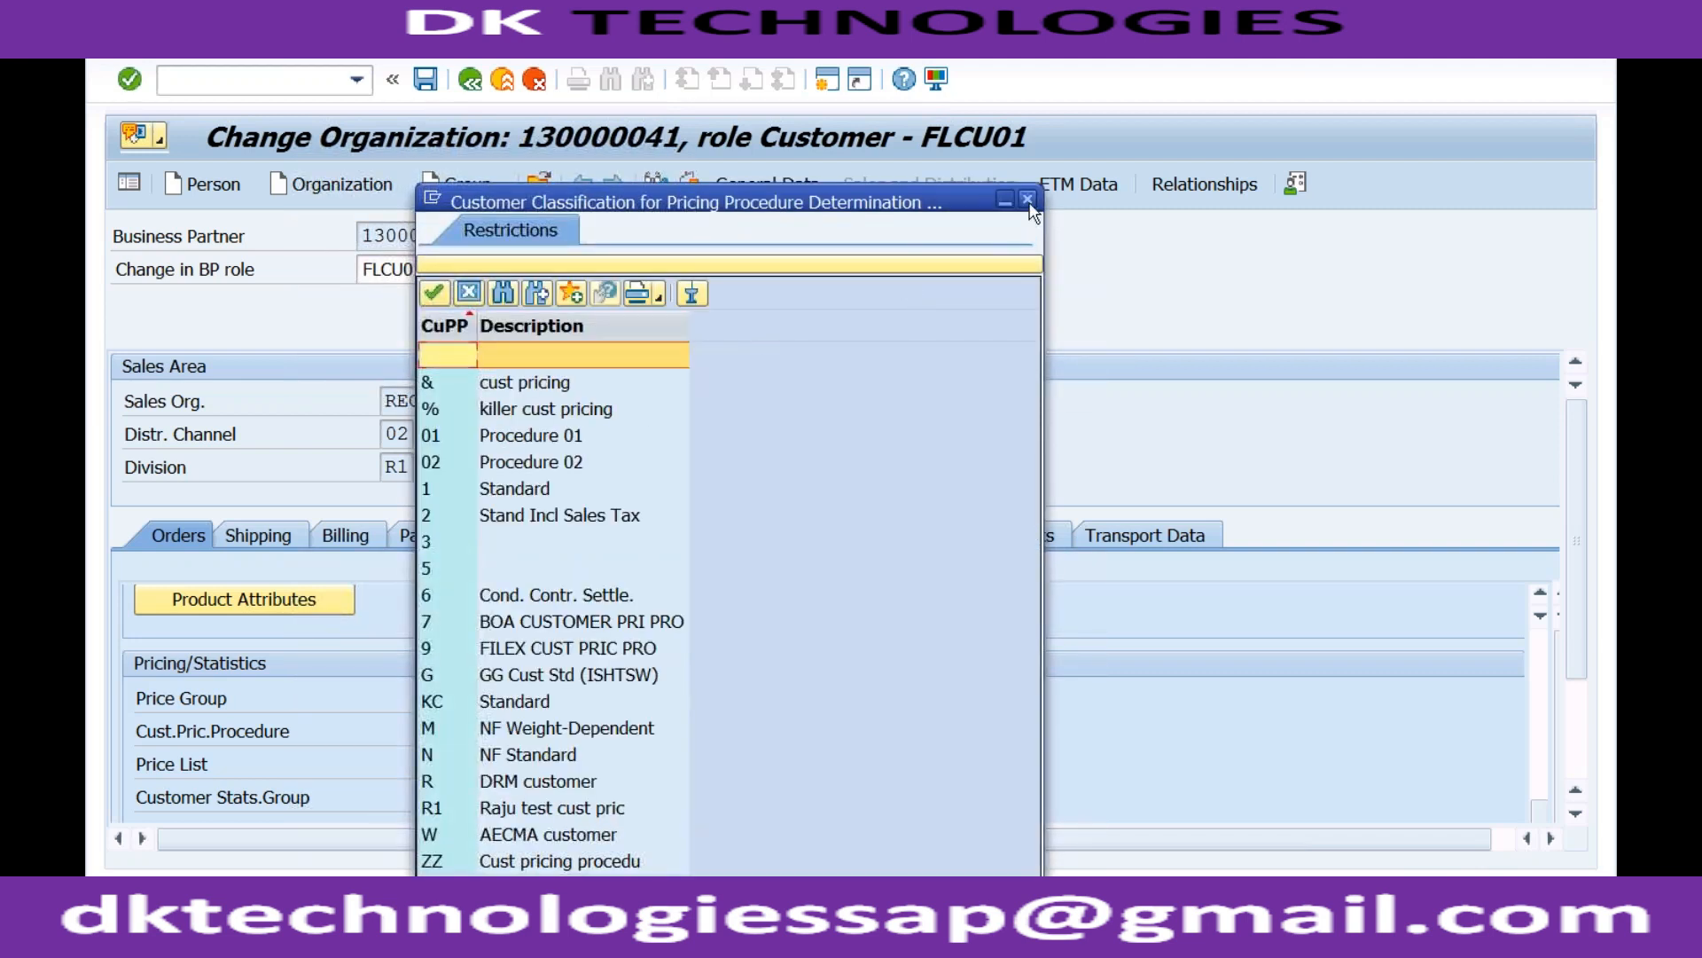
click(1027, 199)
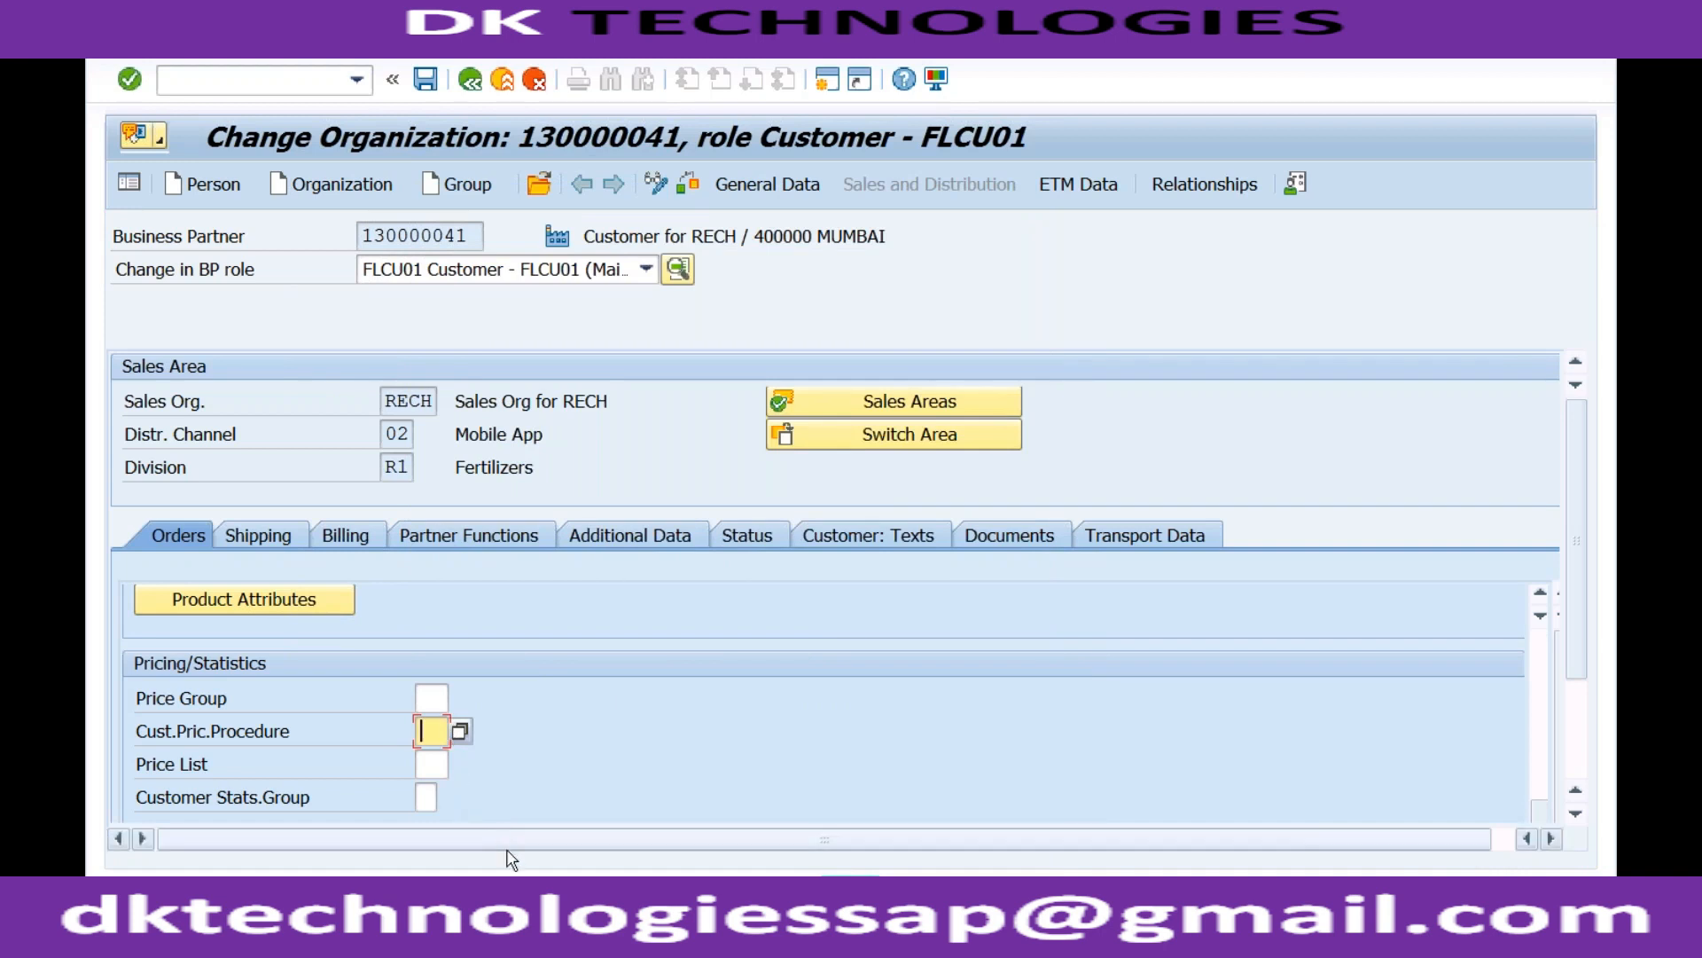
click(551, 927)
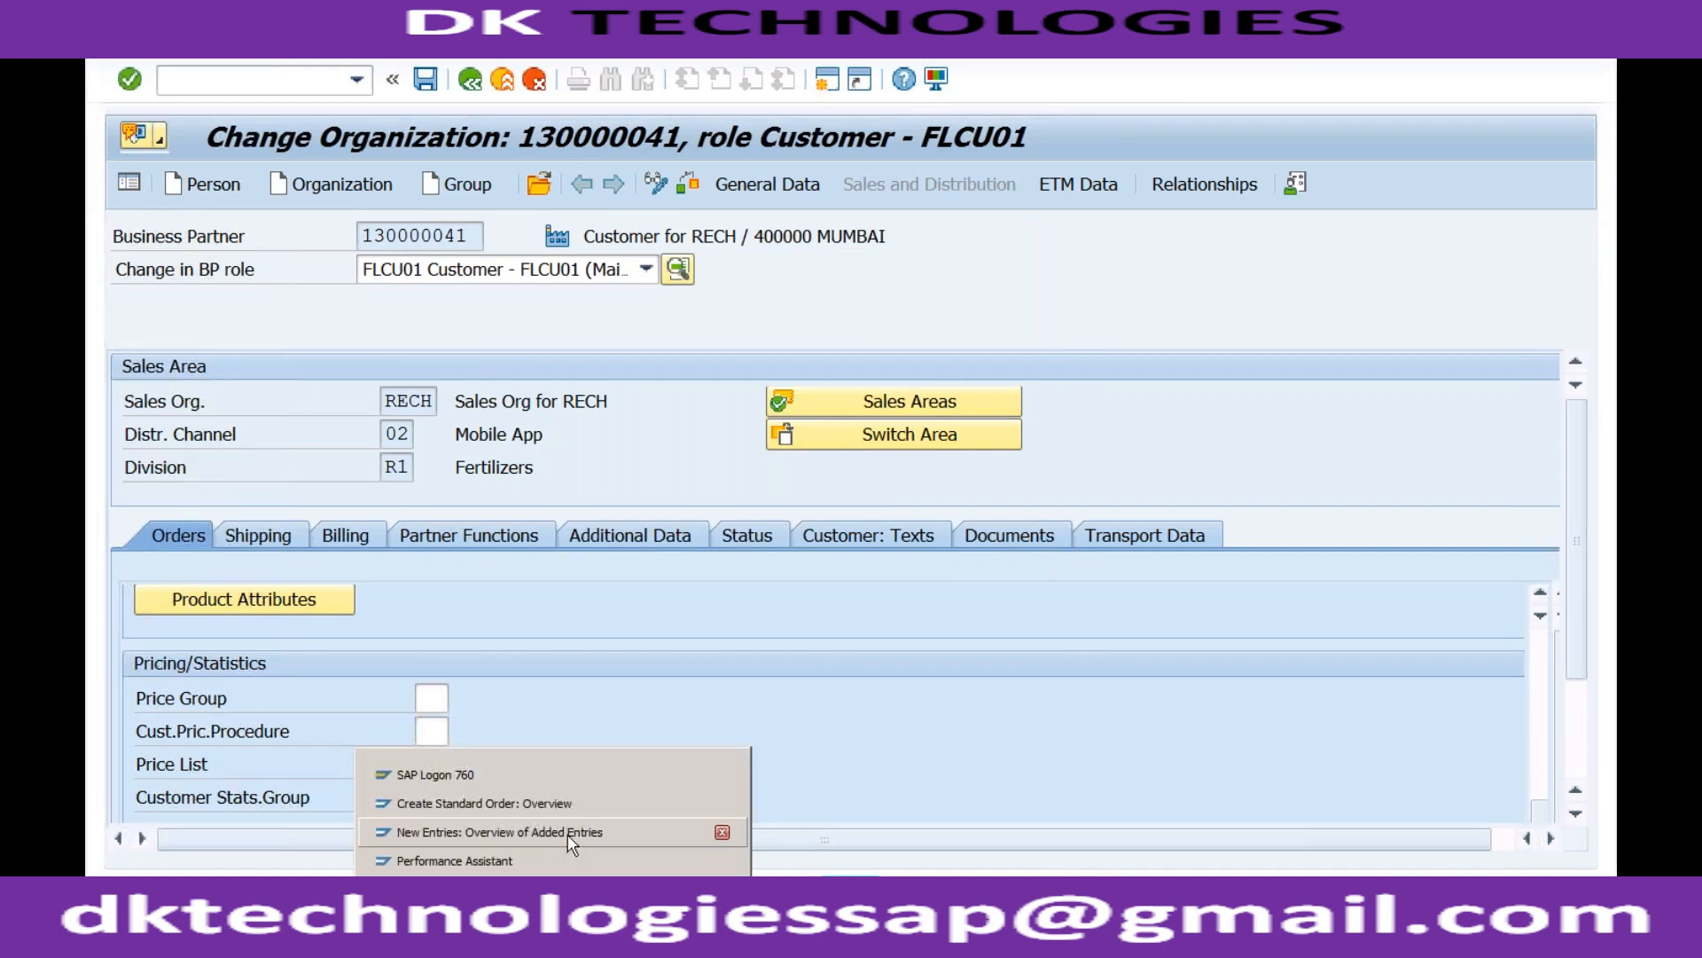
click(612, 885)
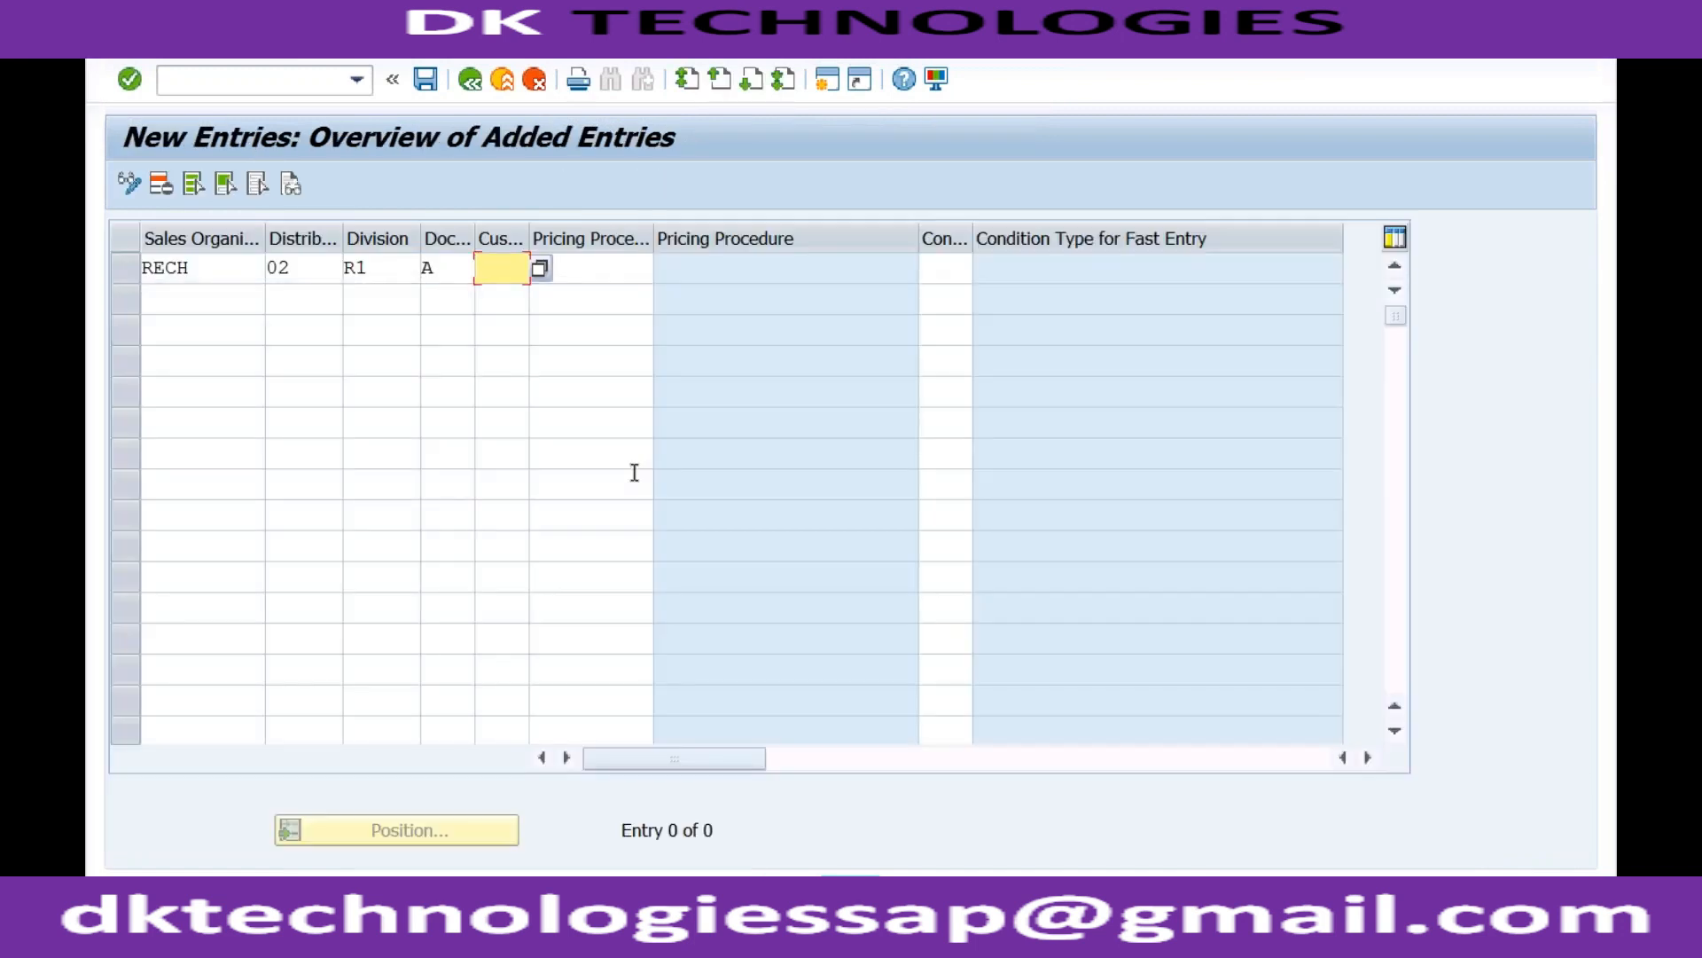
Choose RVAA01 from the autocomplete list in the Pricing Procedure cell of the RECH/02/R1/A row.
click(575, 268)
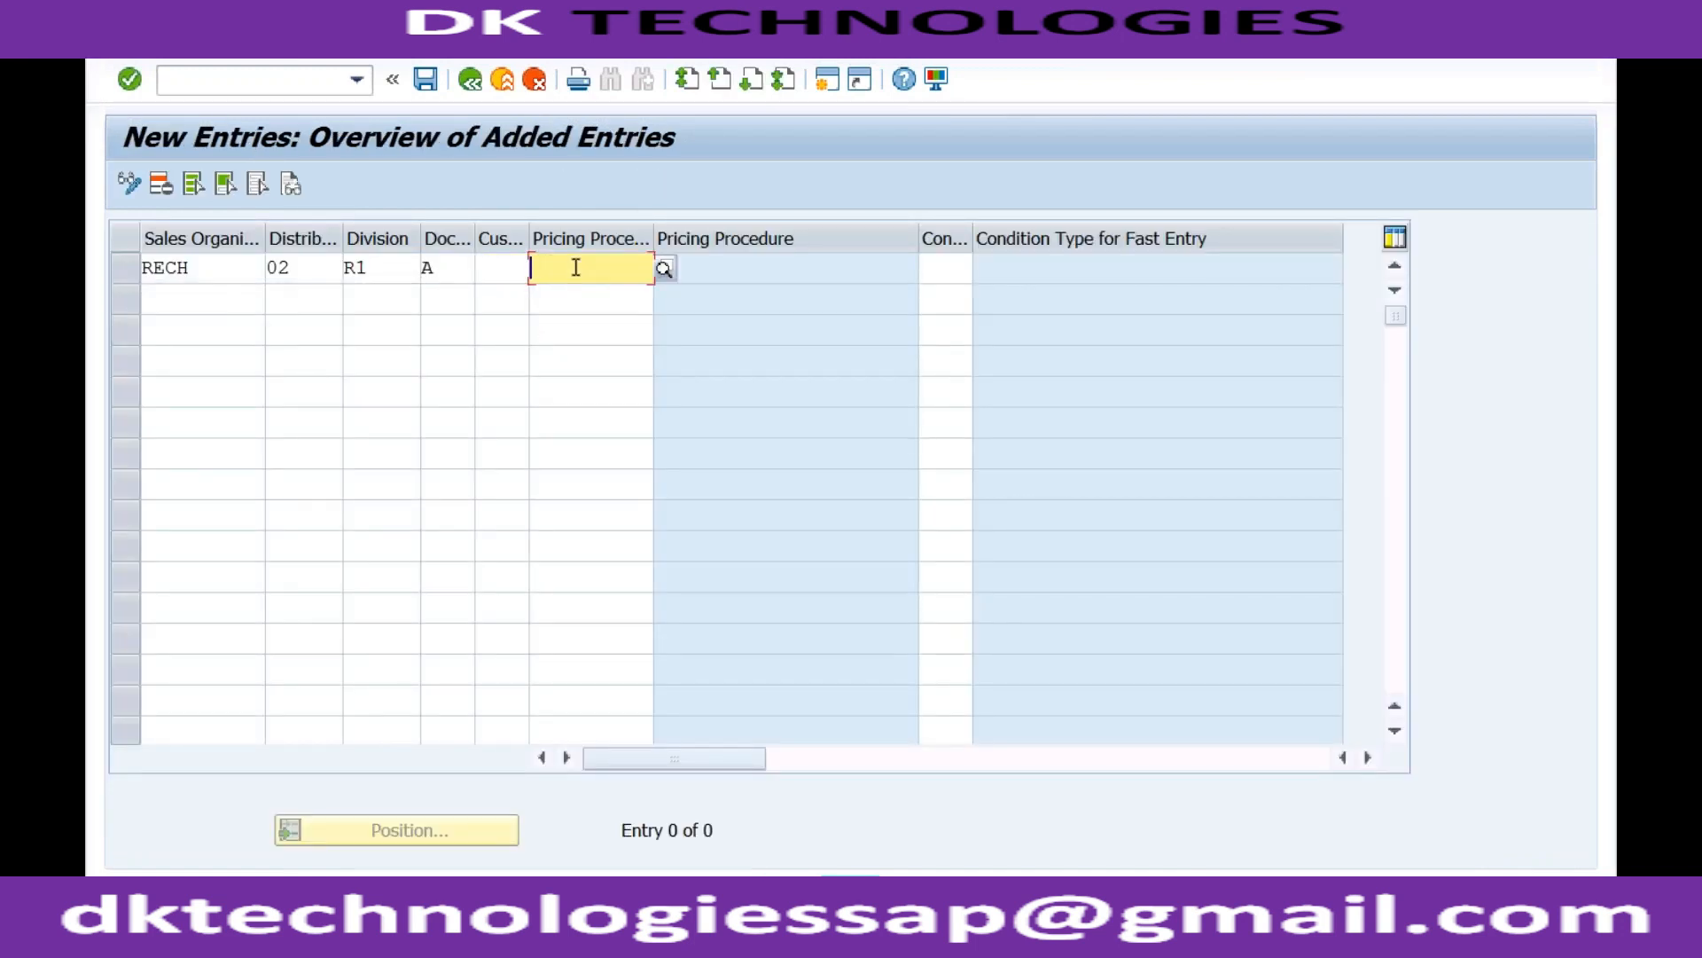
text(R)
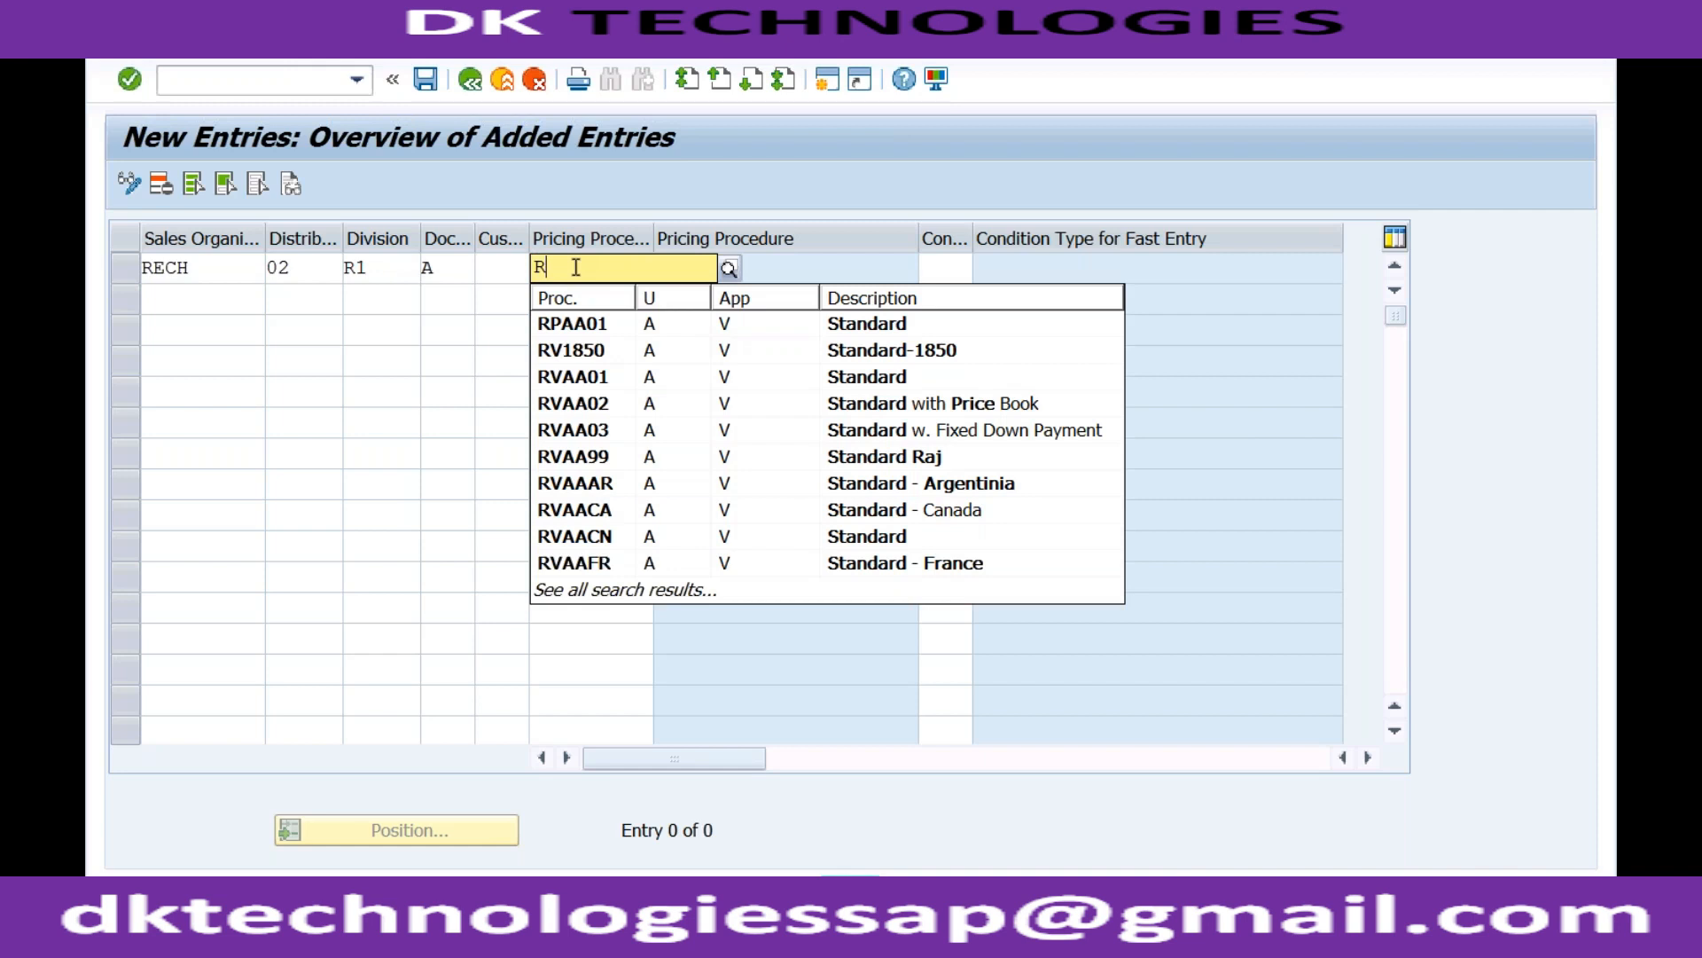
click(598, 378)
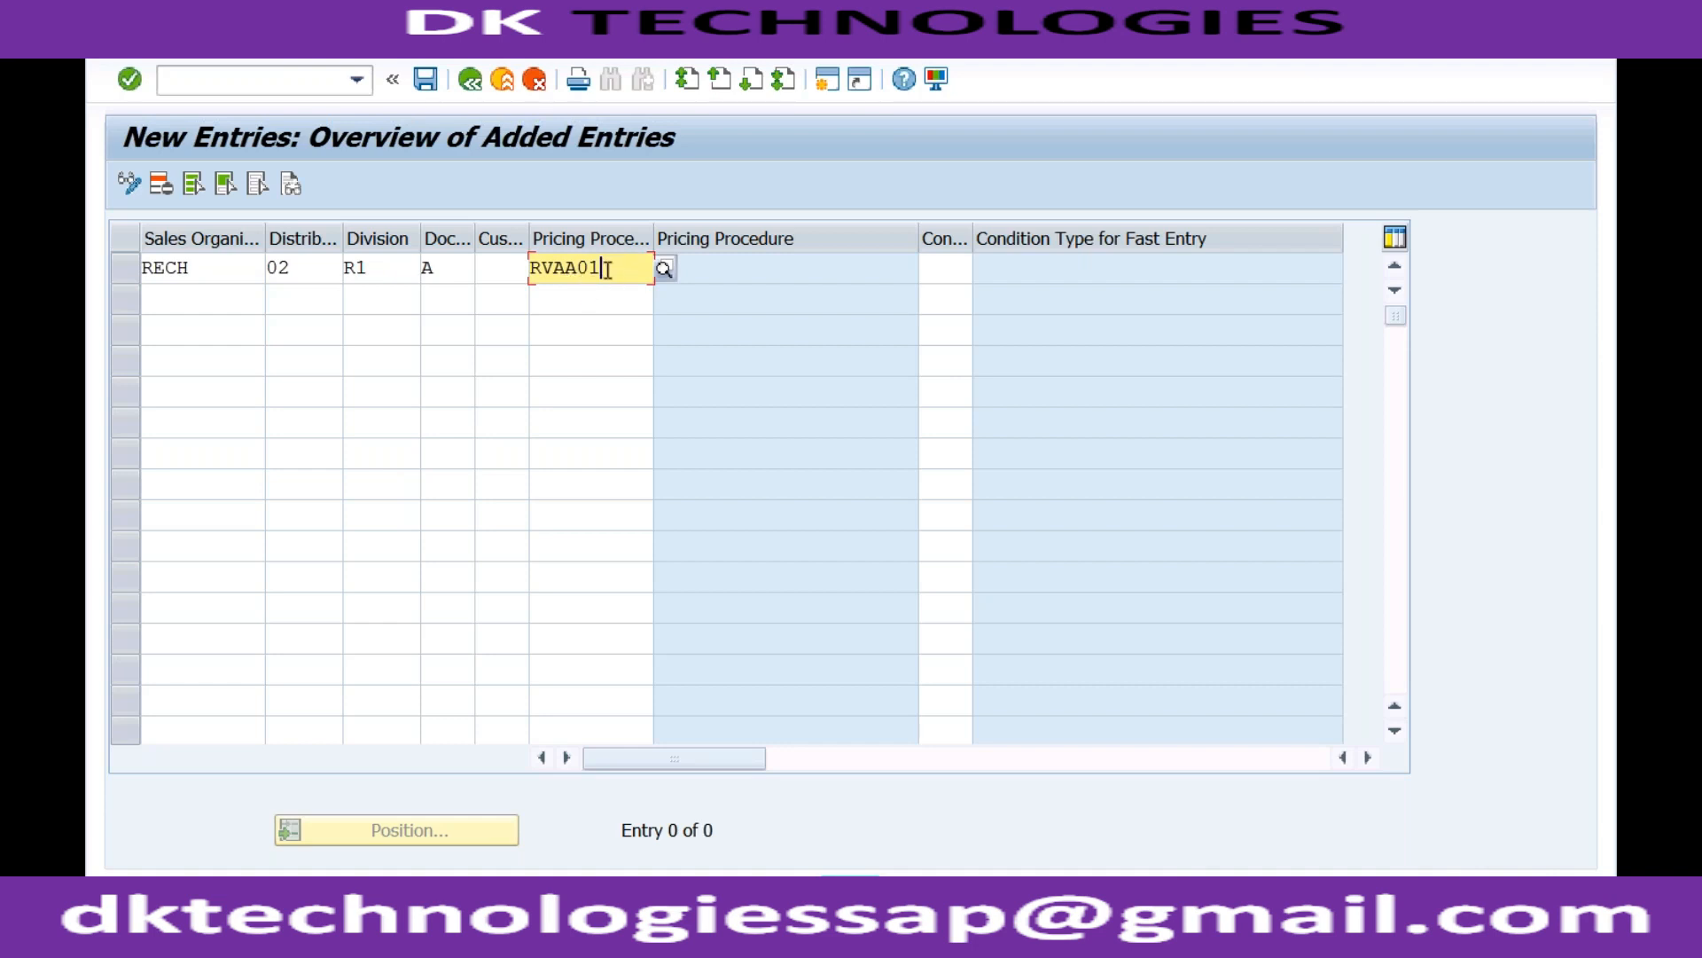
drag(603, 267, 531, 267)
Save the RVAA01 entry under the customizing request, back out of the IMG, and return to the order.
click(425, 79)
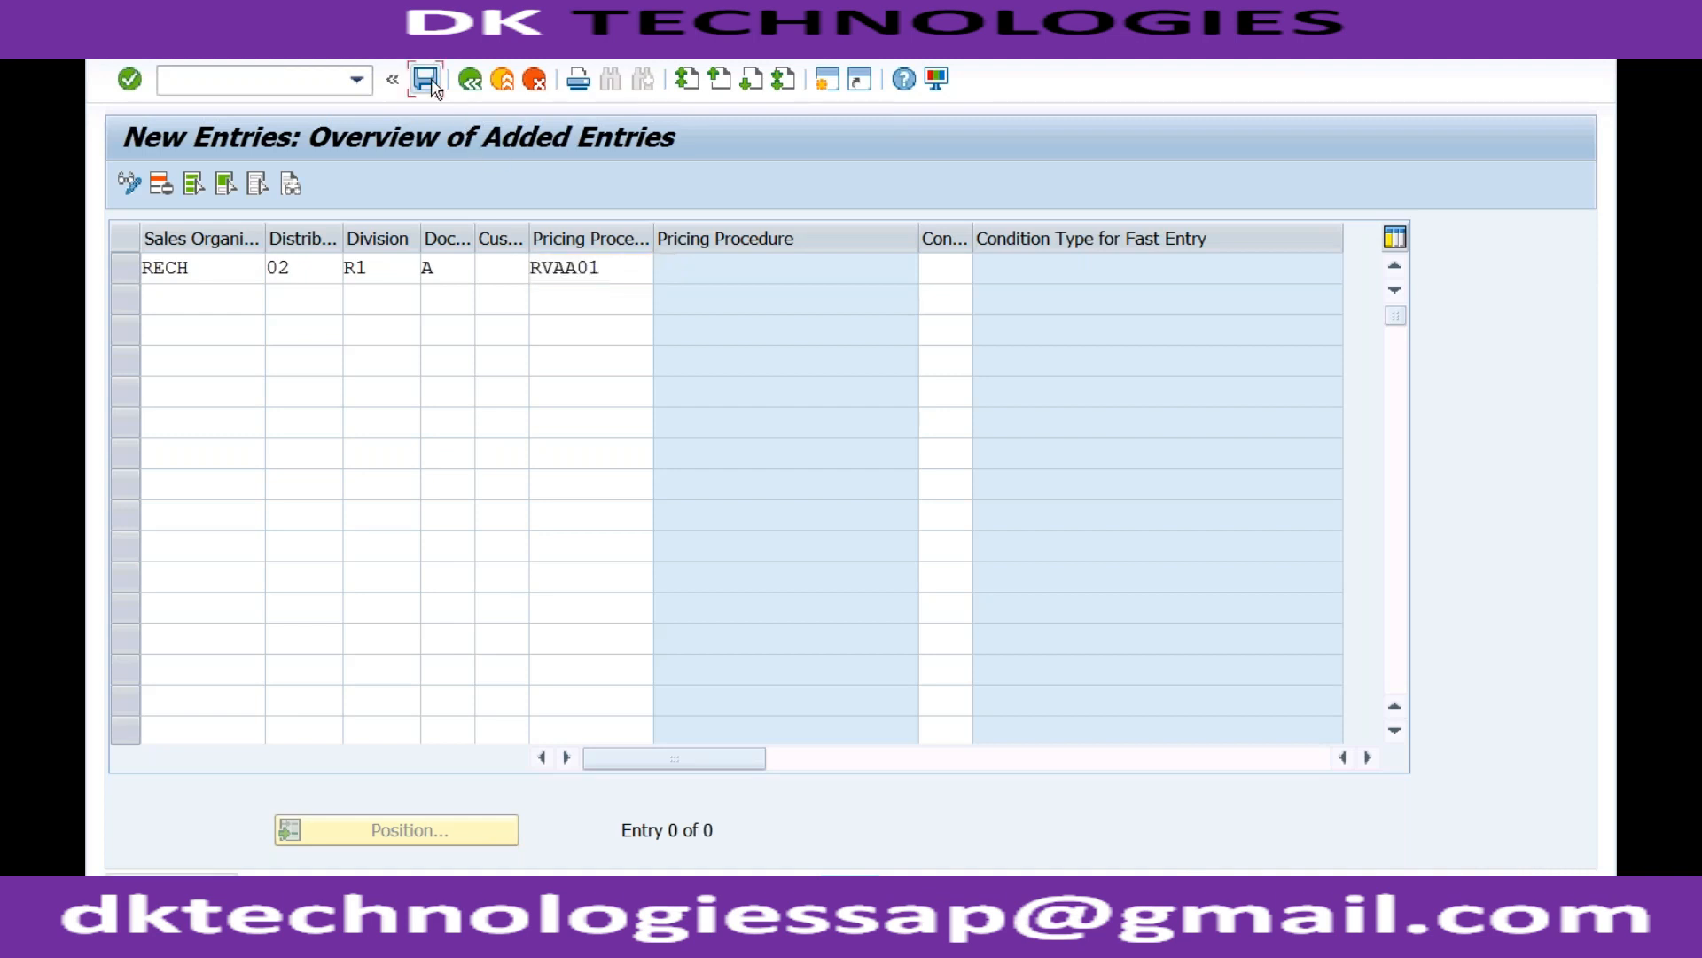
click(624, 503)
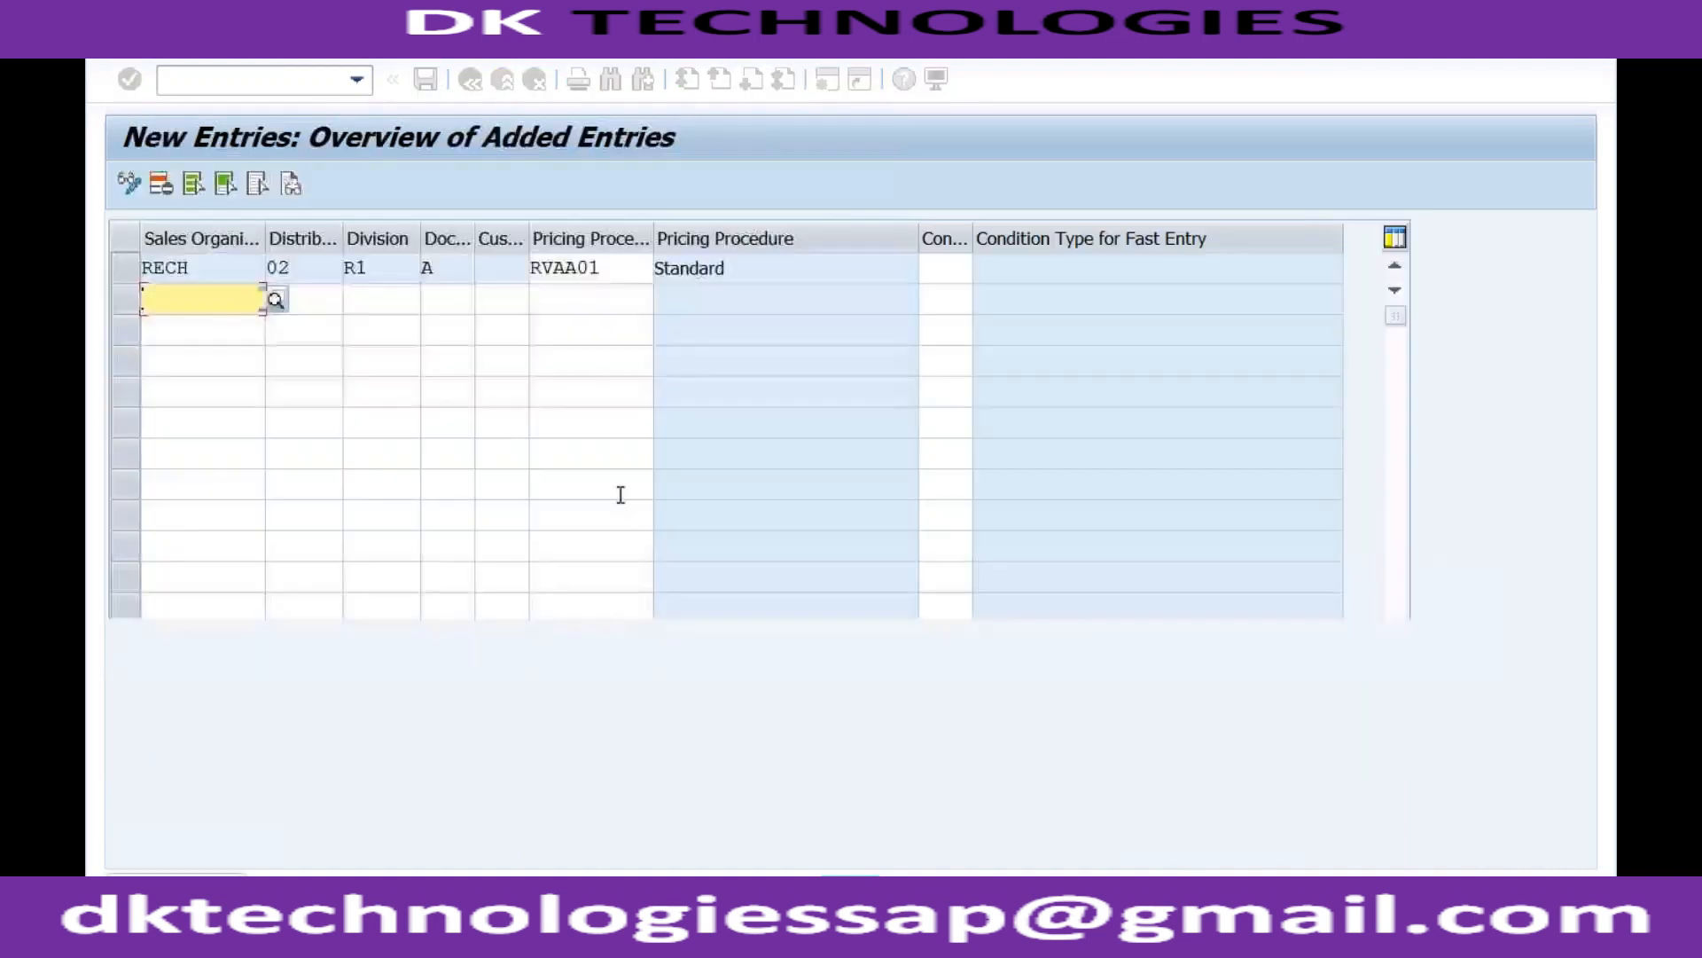
click(470, 79)
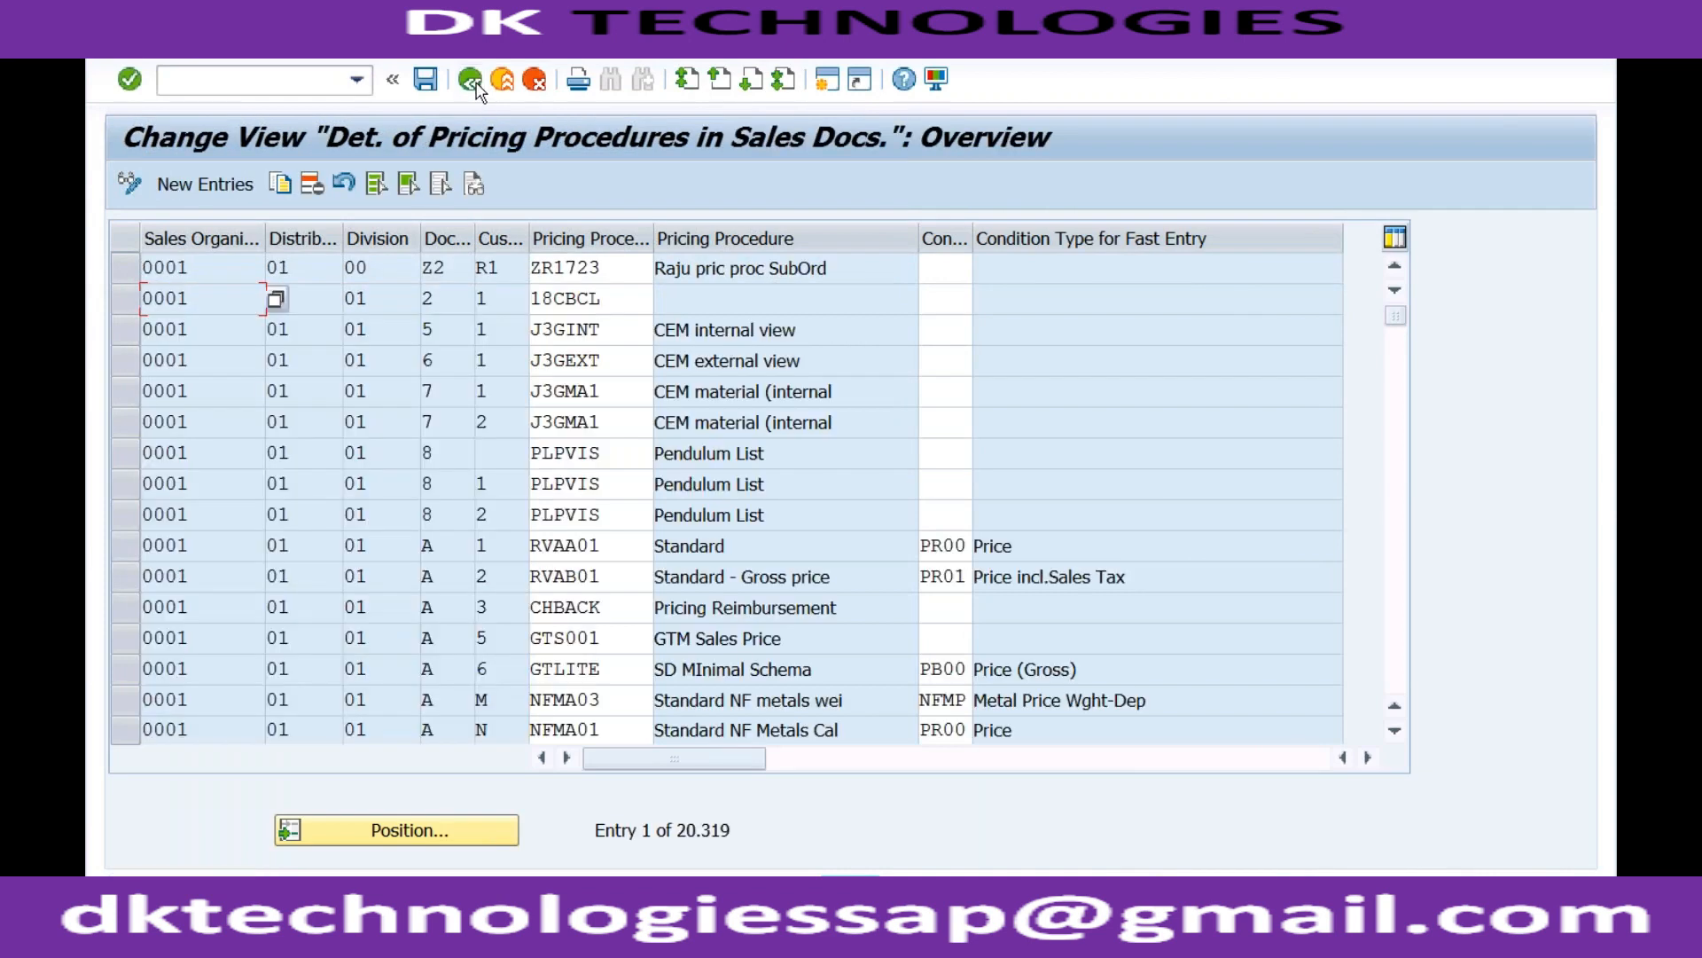
click(470, 79)
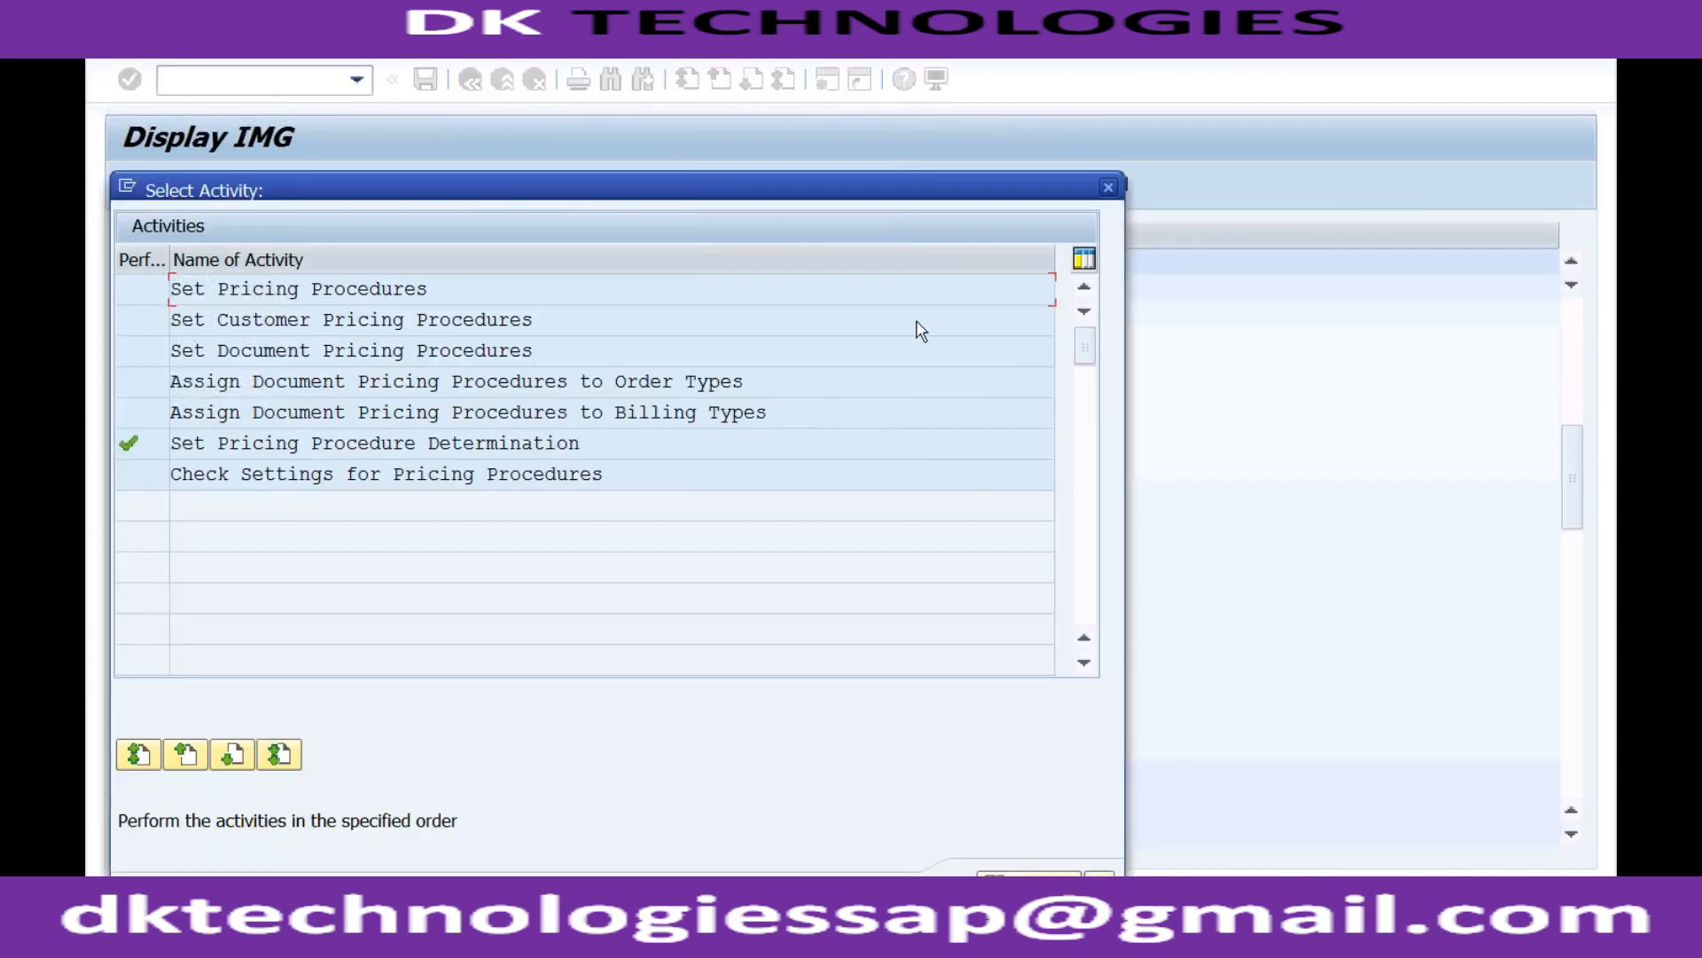
click(1108, 187)
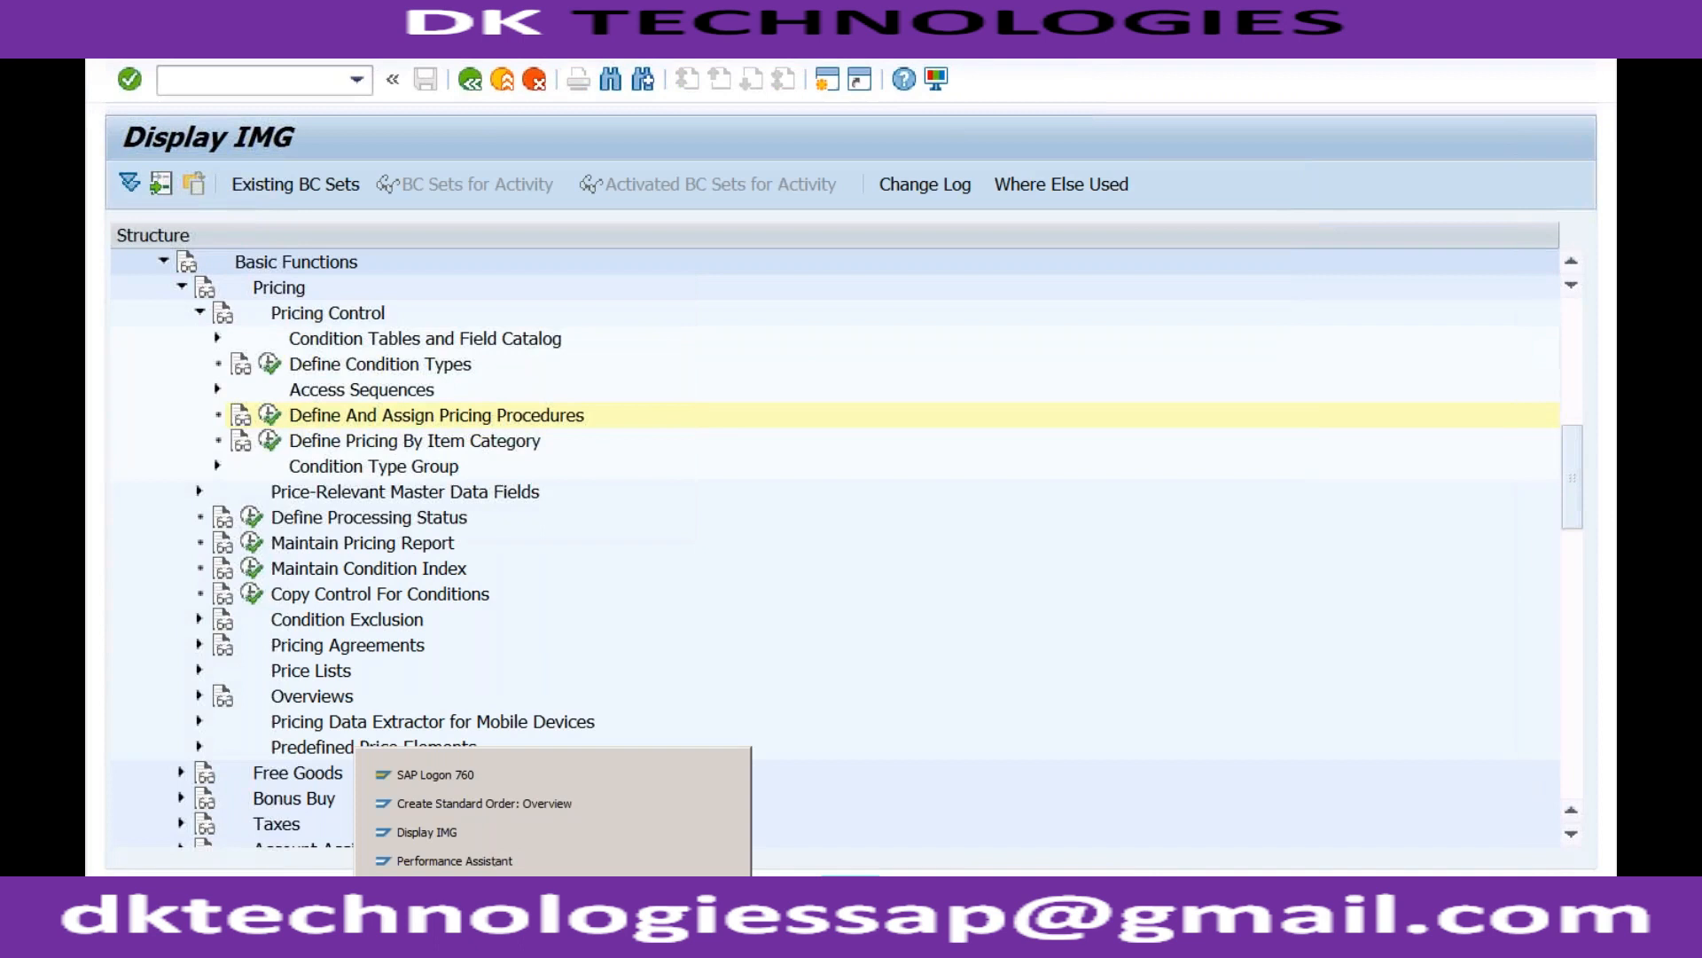
click(544, 807)
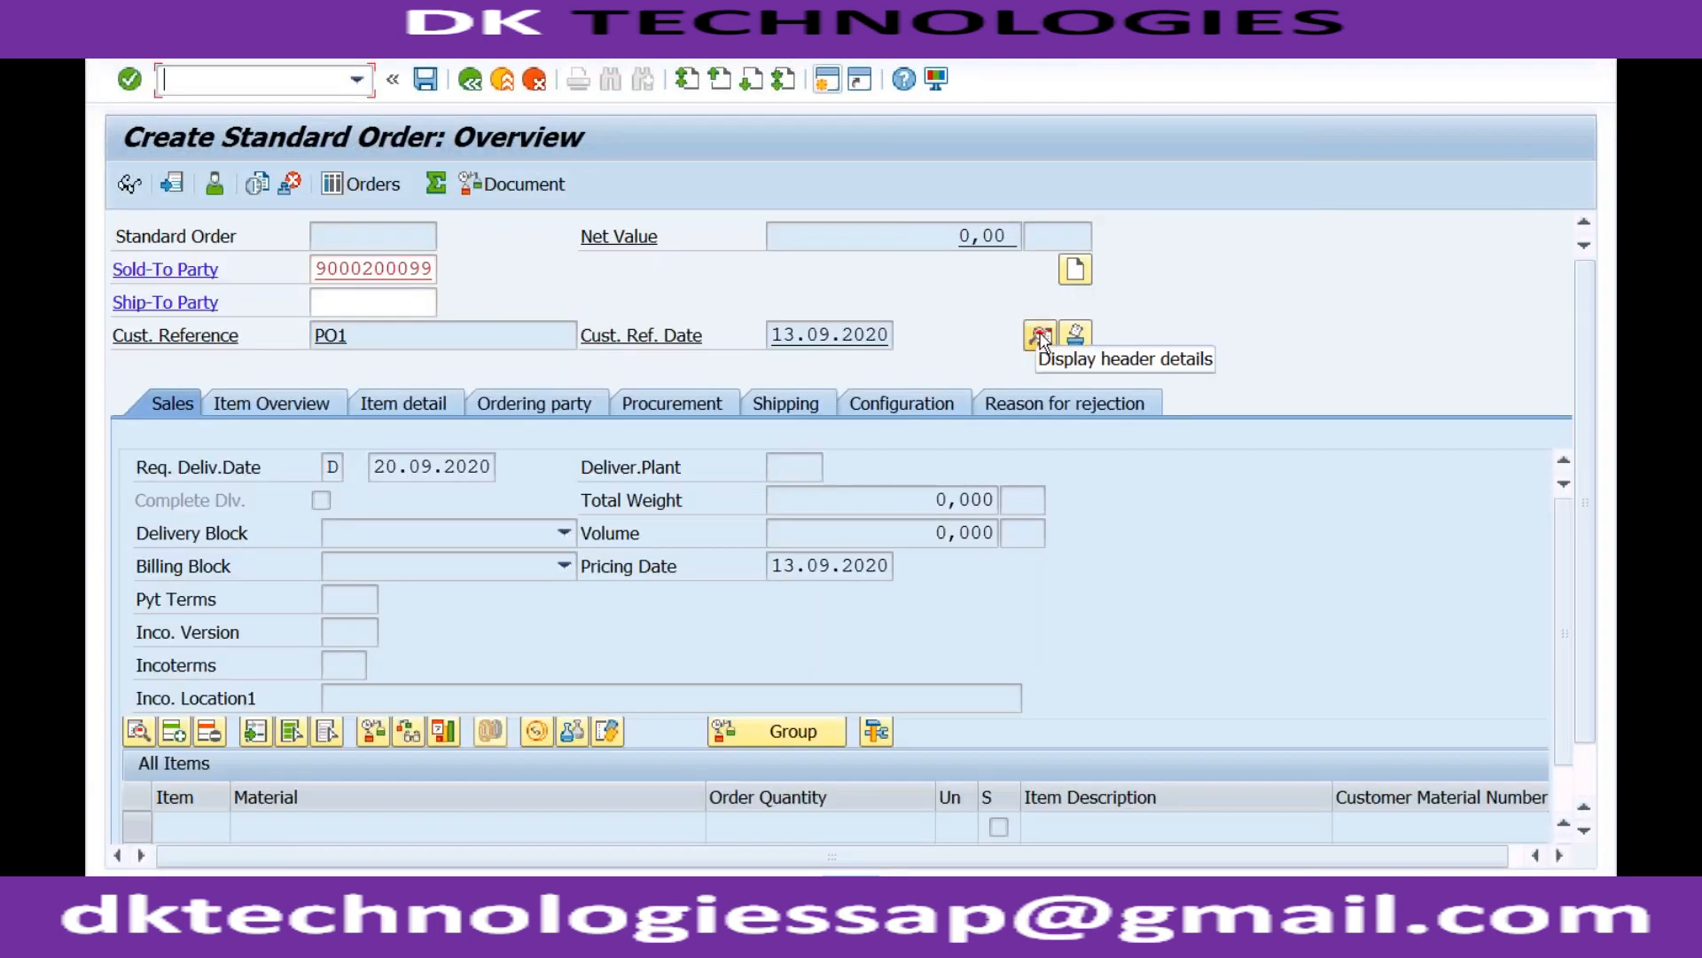
Resubmit the order, acknowledge the billing date message, and view header data showing RVAA01 Standard.
key(Return)
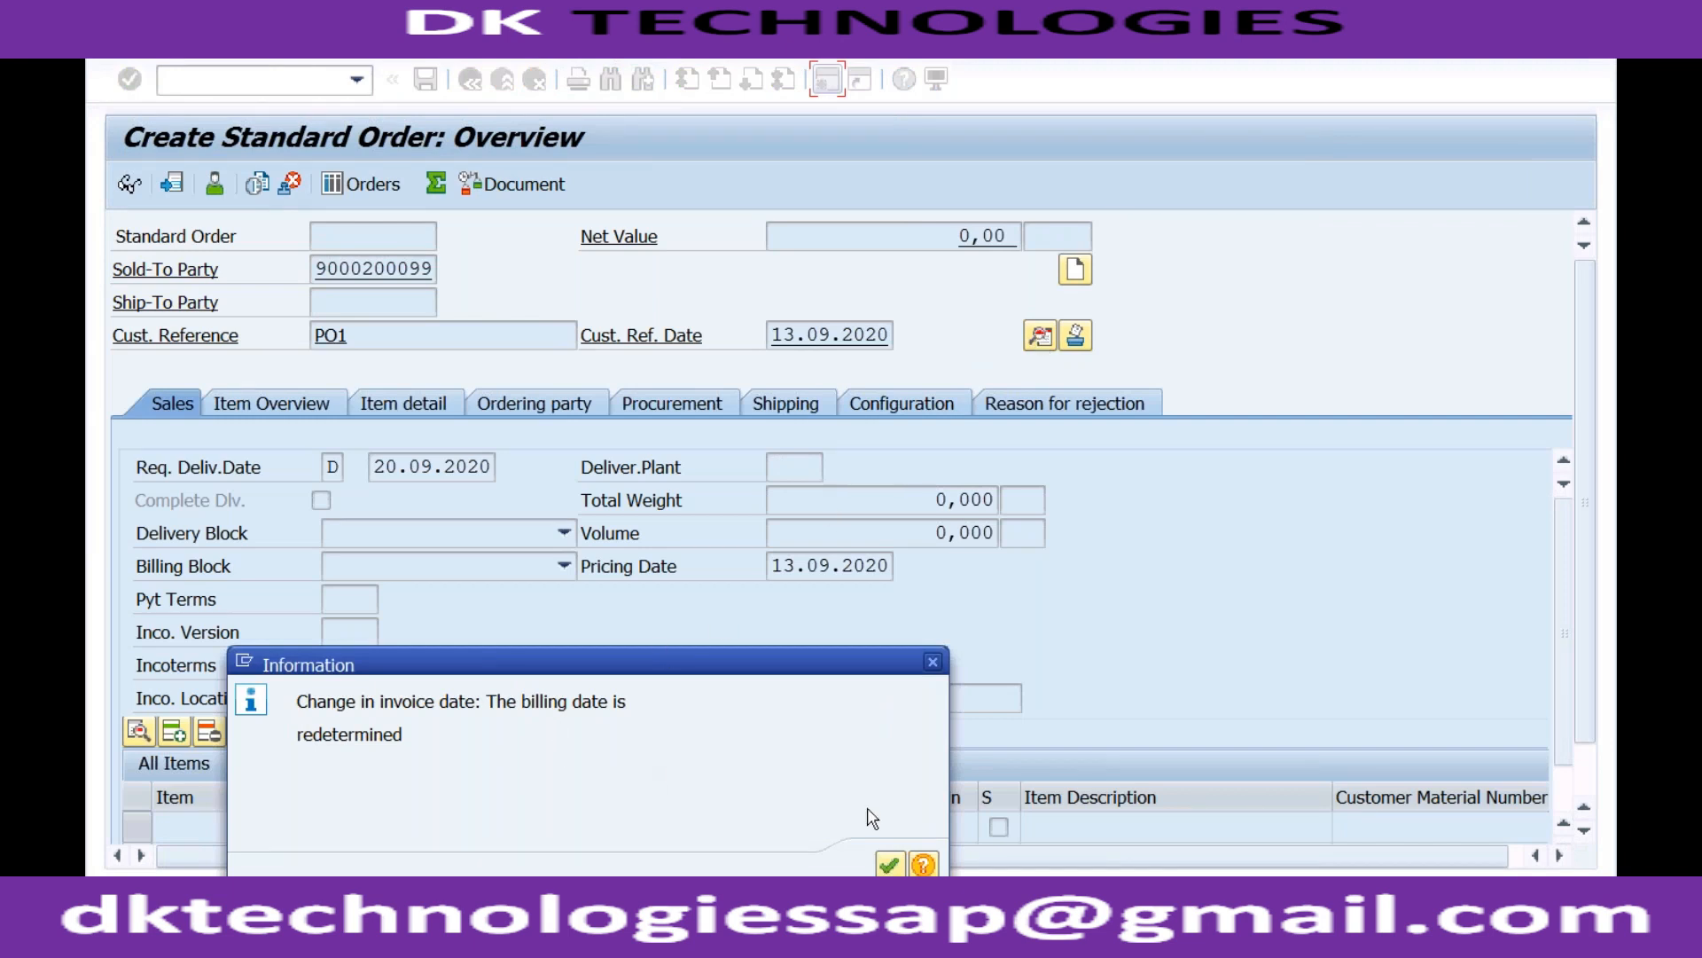
click(891, 866)
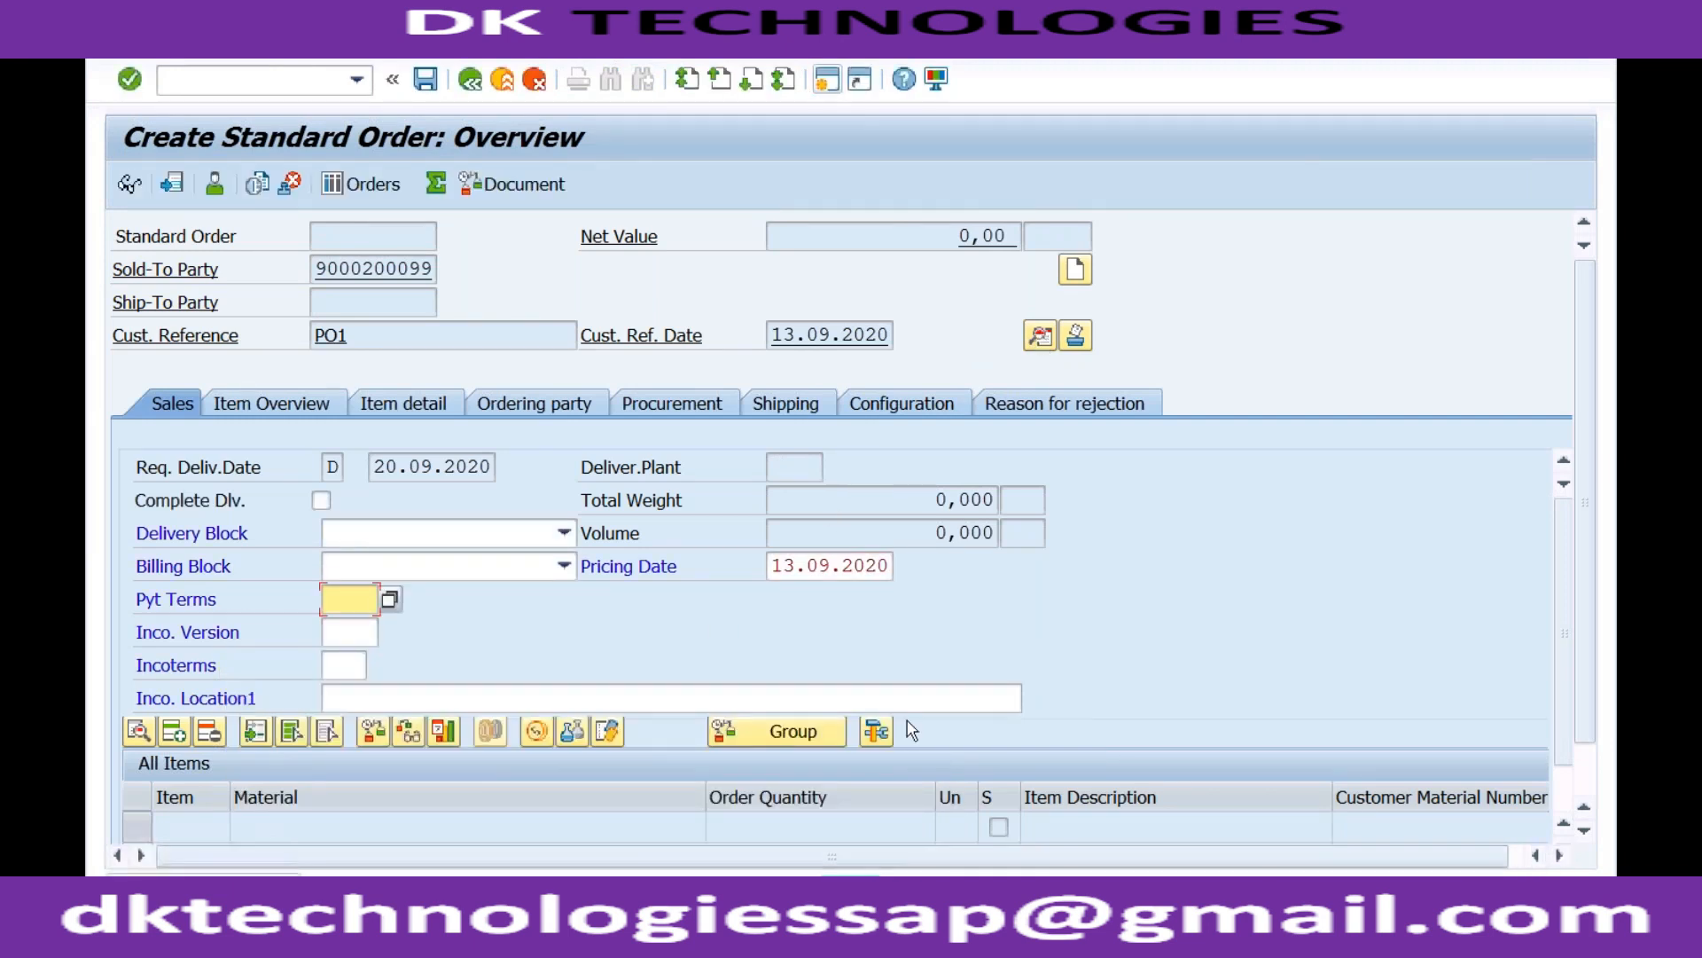
key(Return)
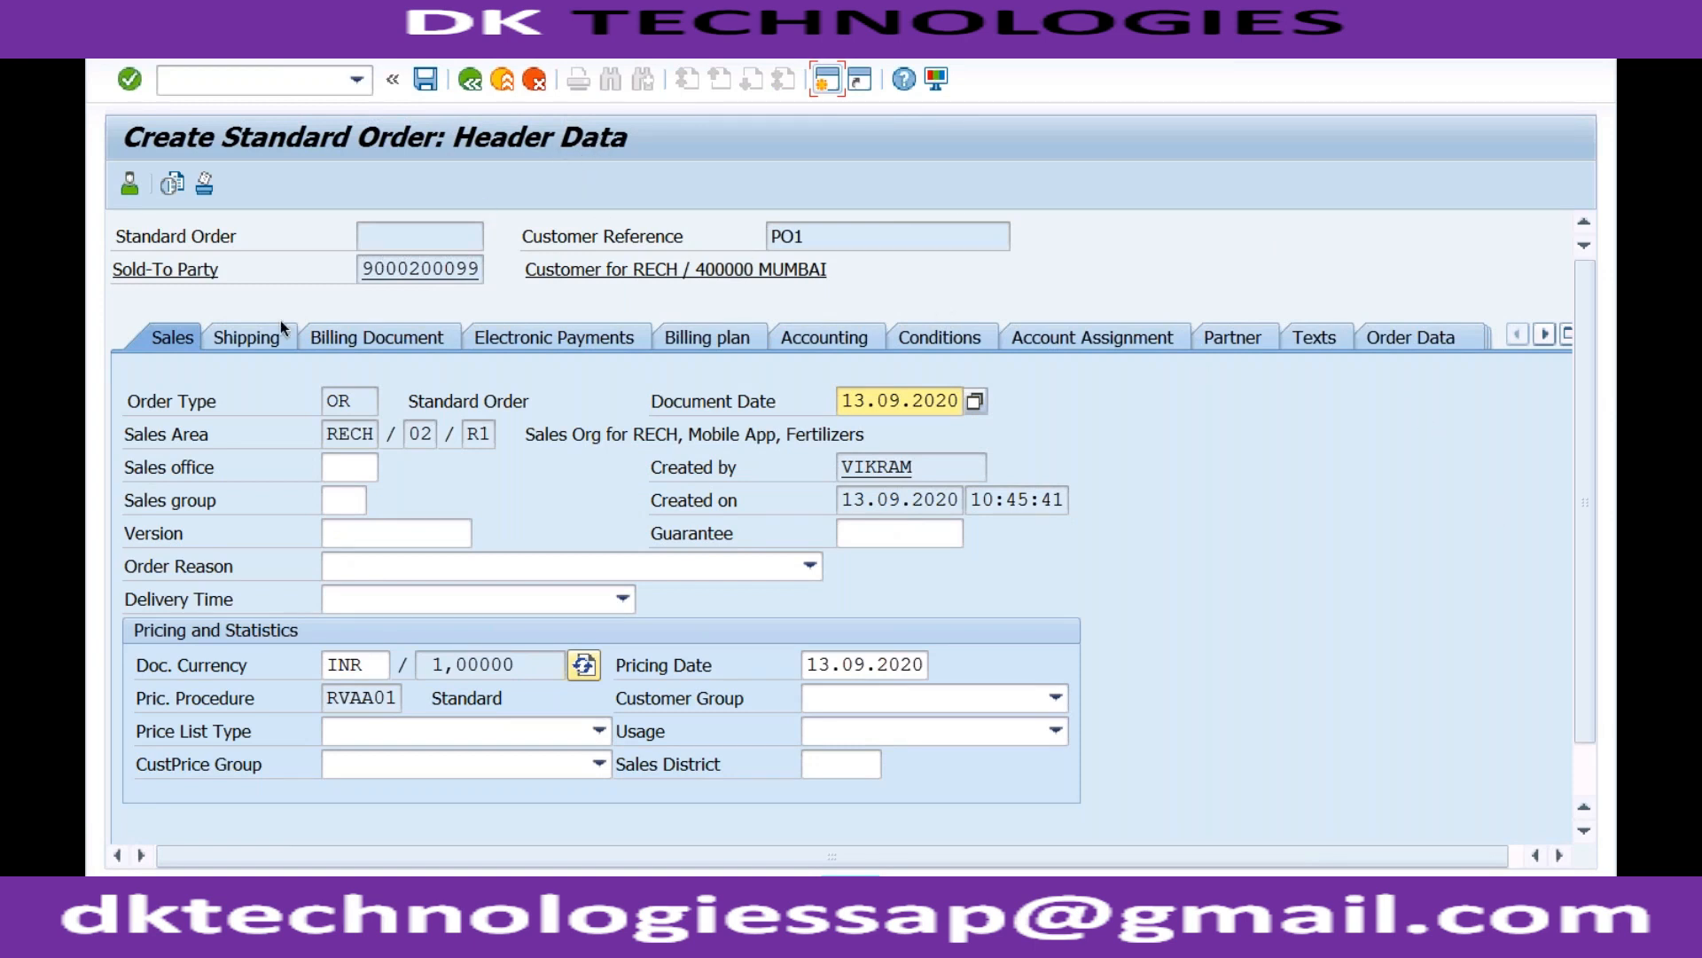
click(344, 471)
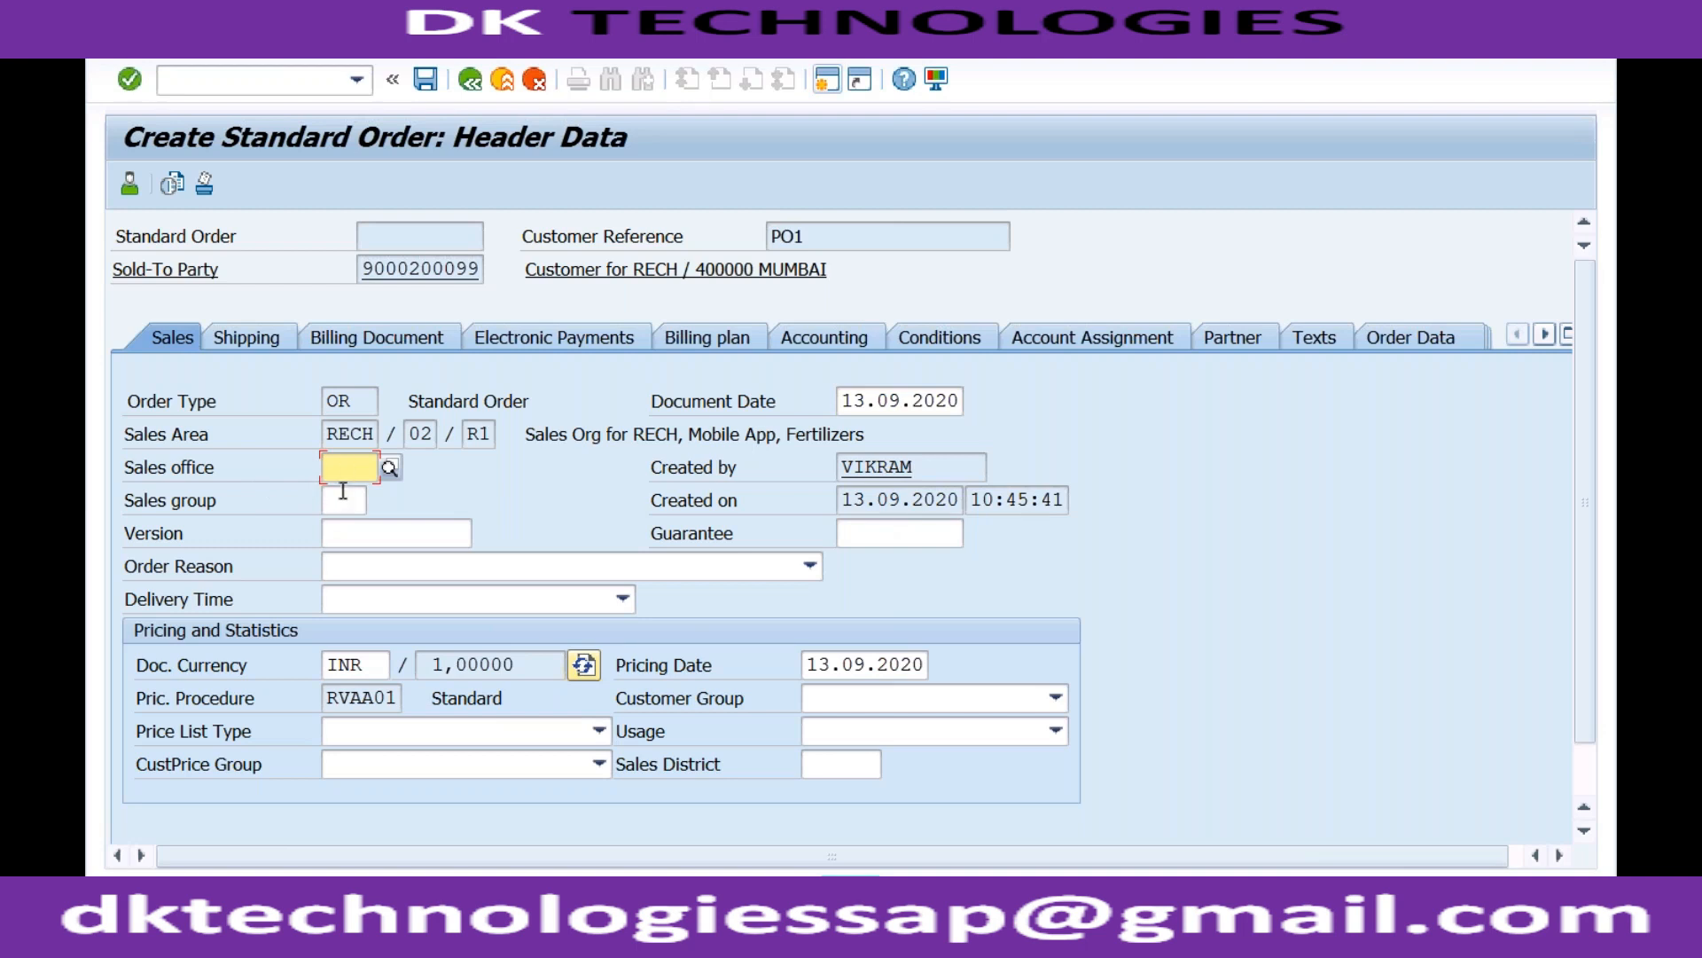
click(342, 494)
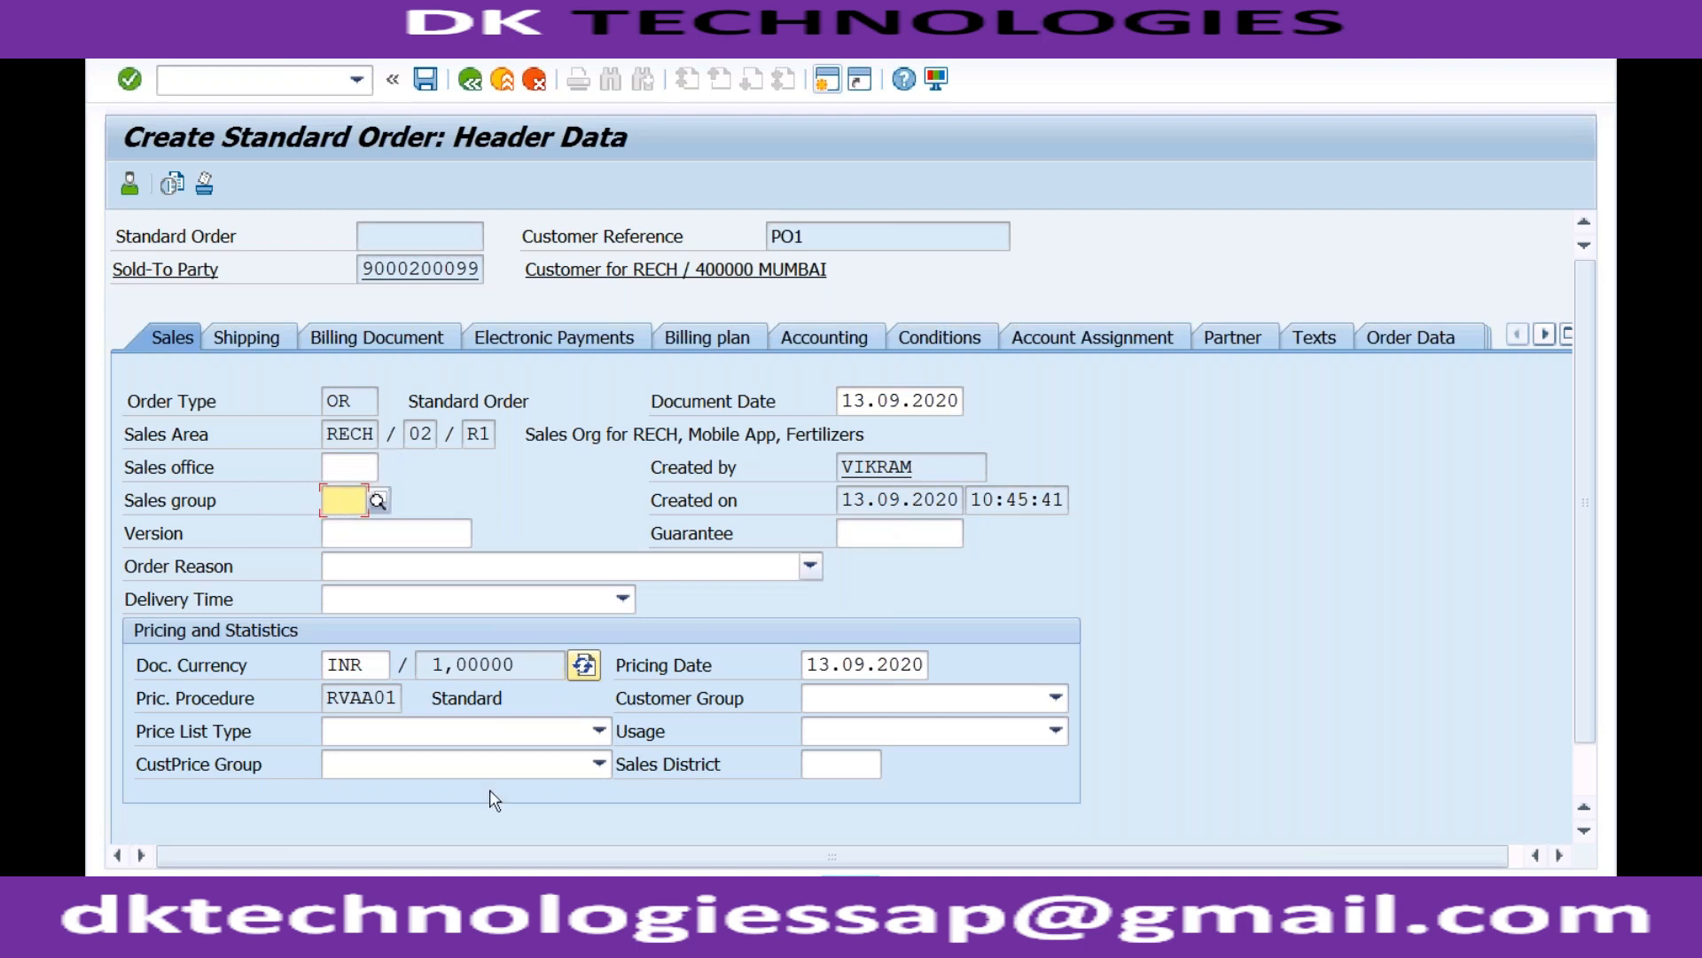
click(553, 893)
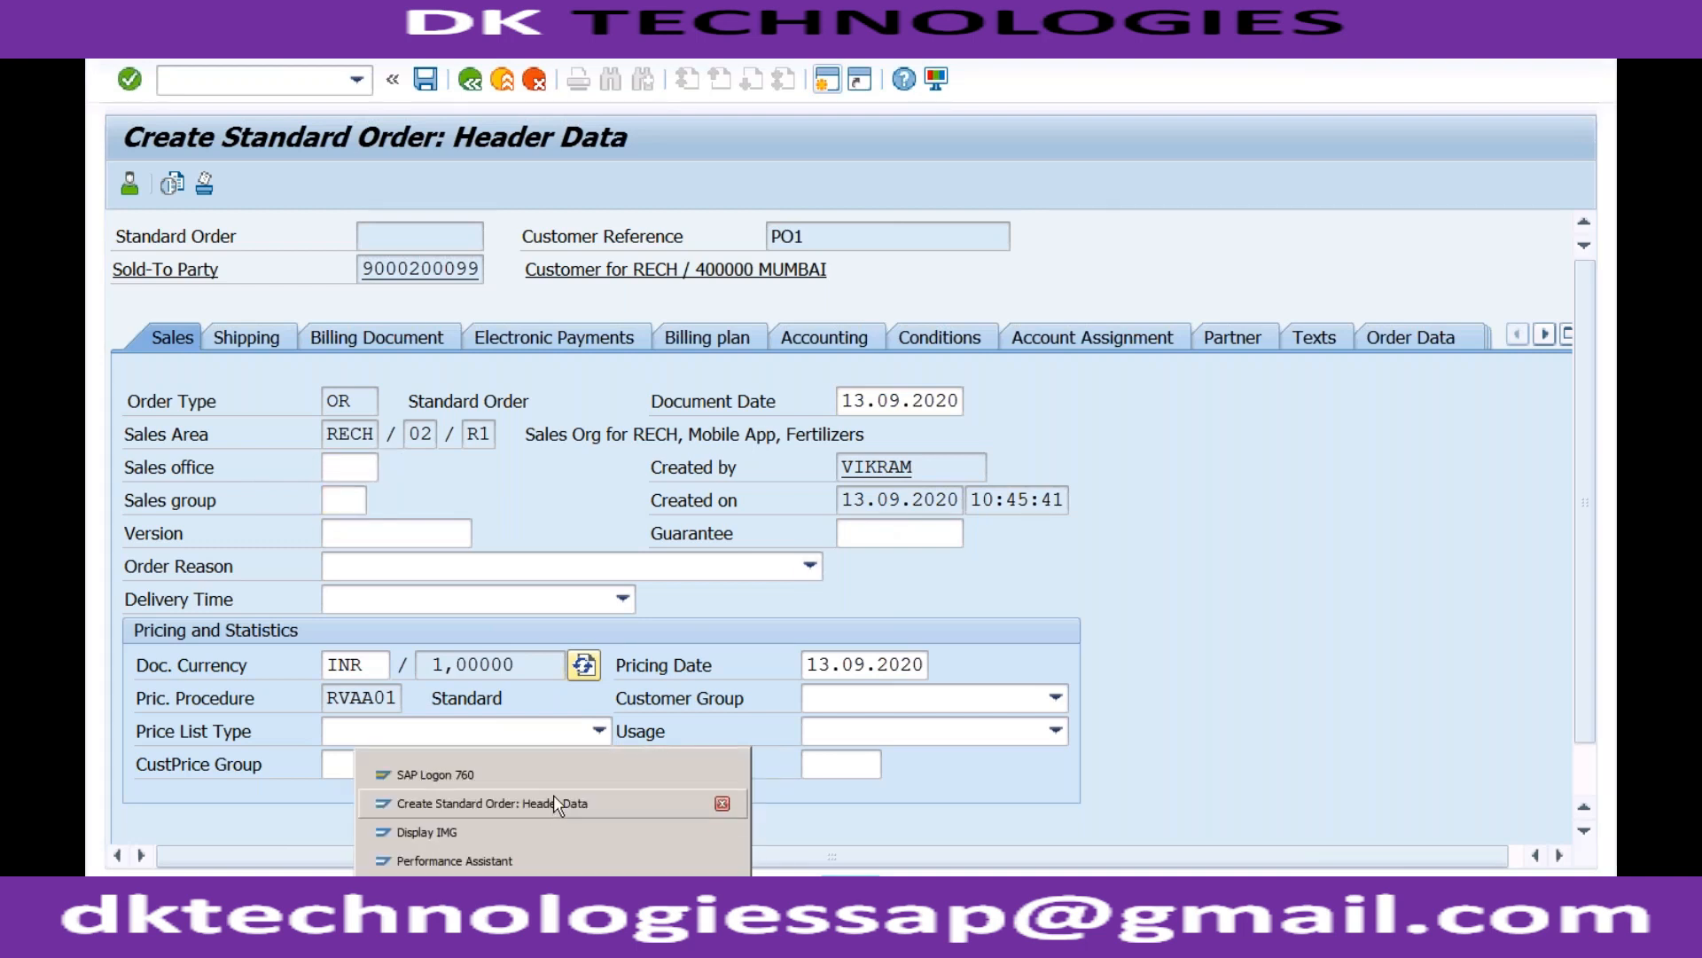
click(496, 889)
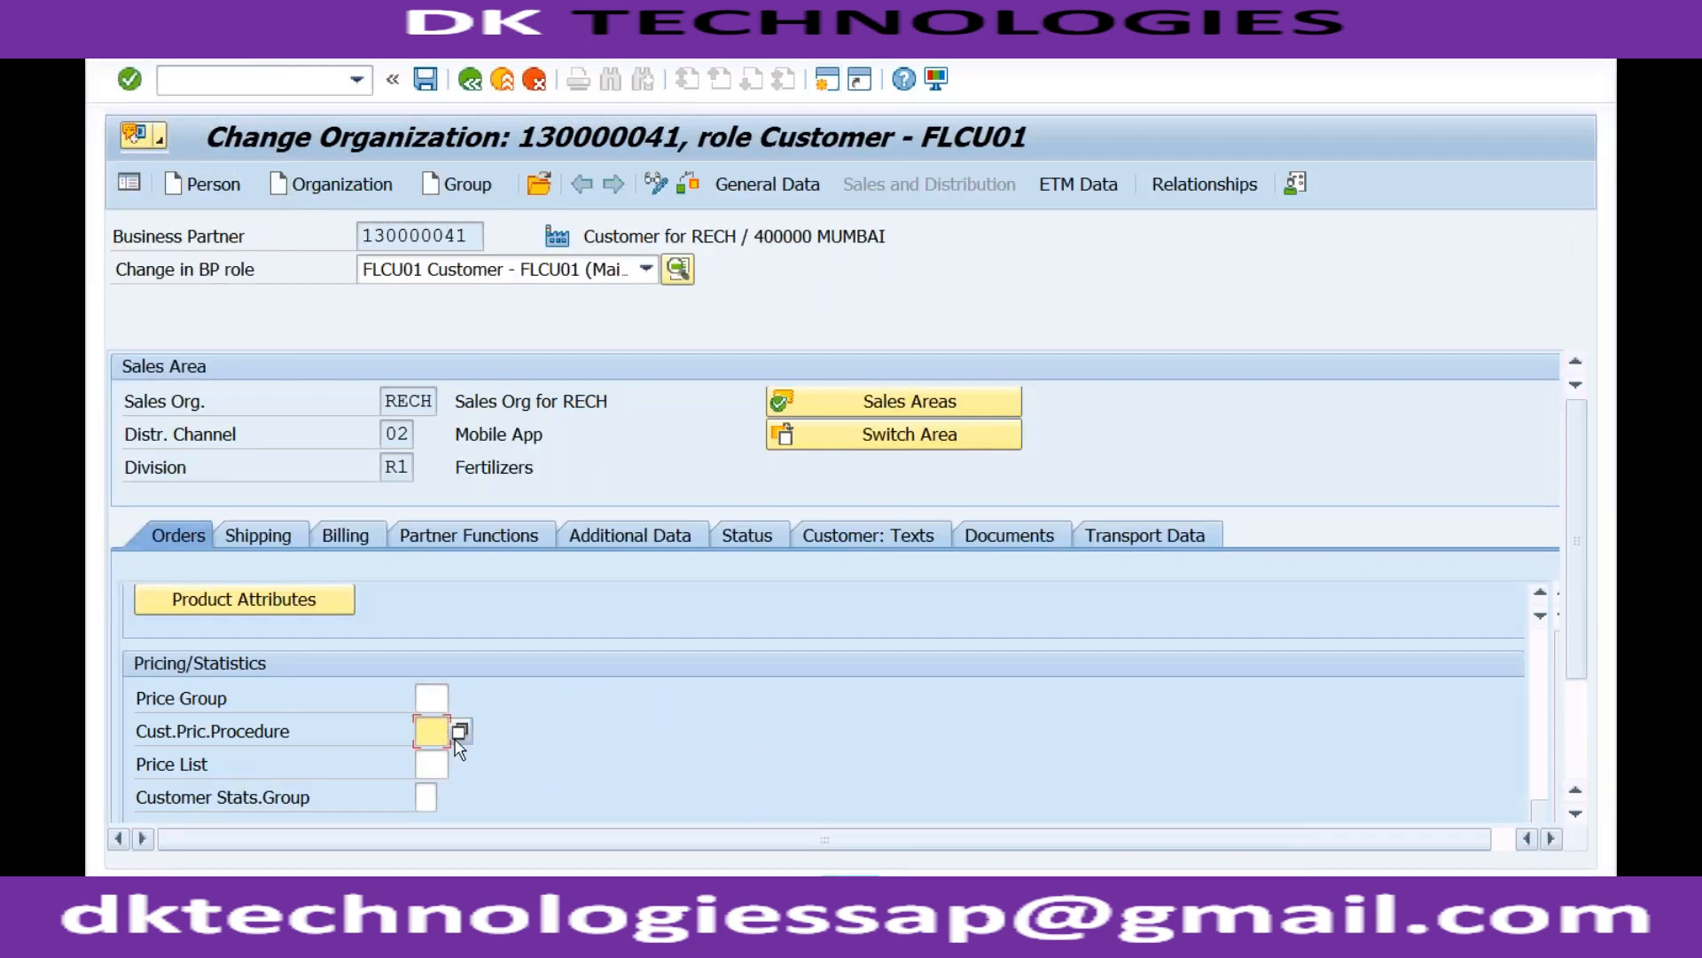
scroll(405, 609, up, 5)
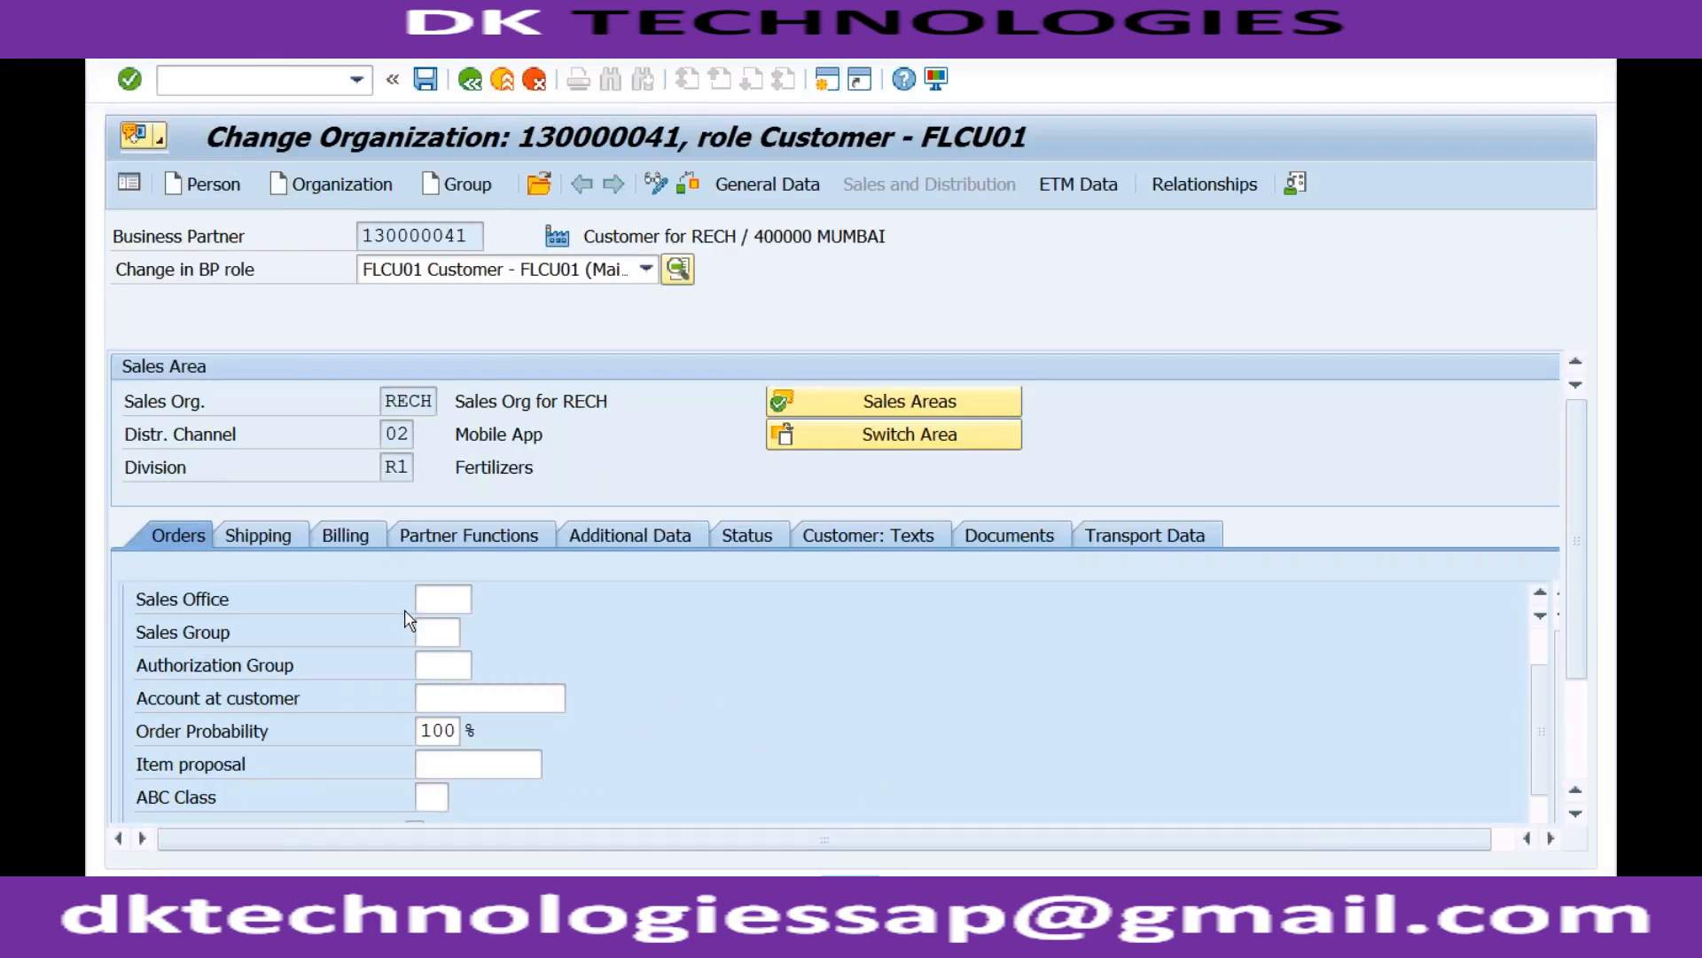
click(442, 599)
click(437, 631)
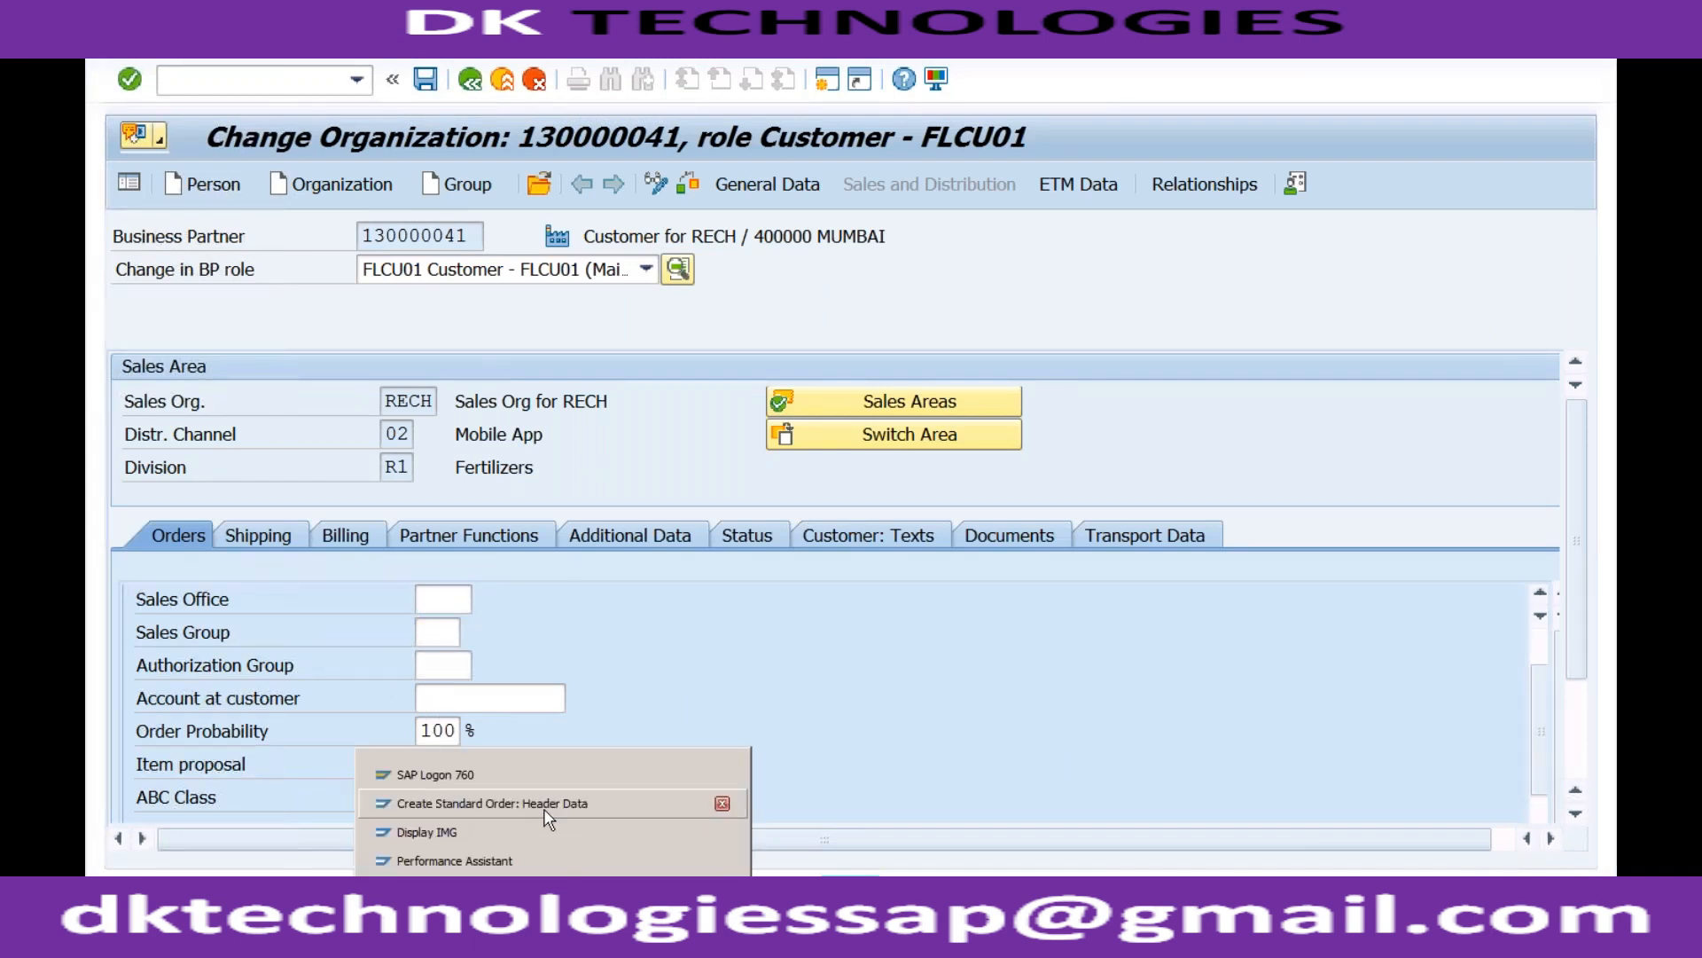
click(545, 804)
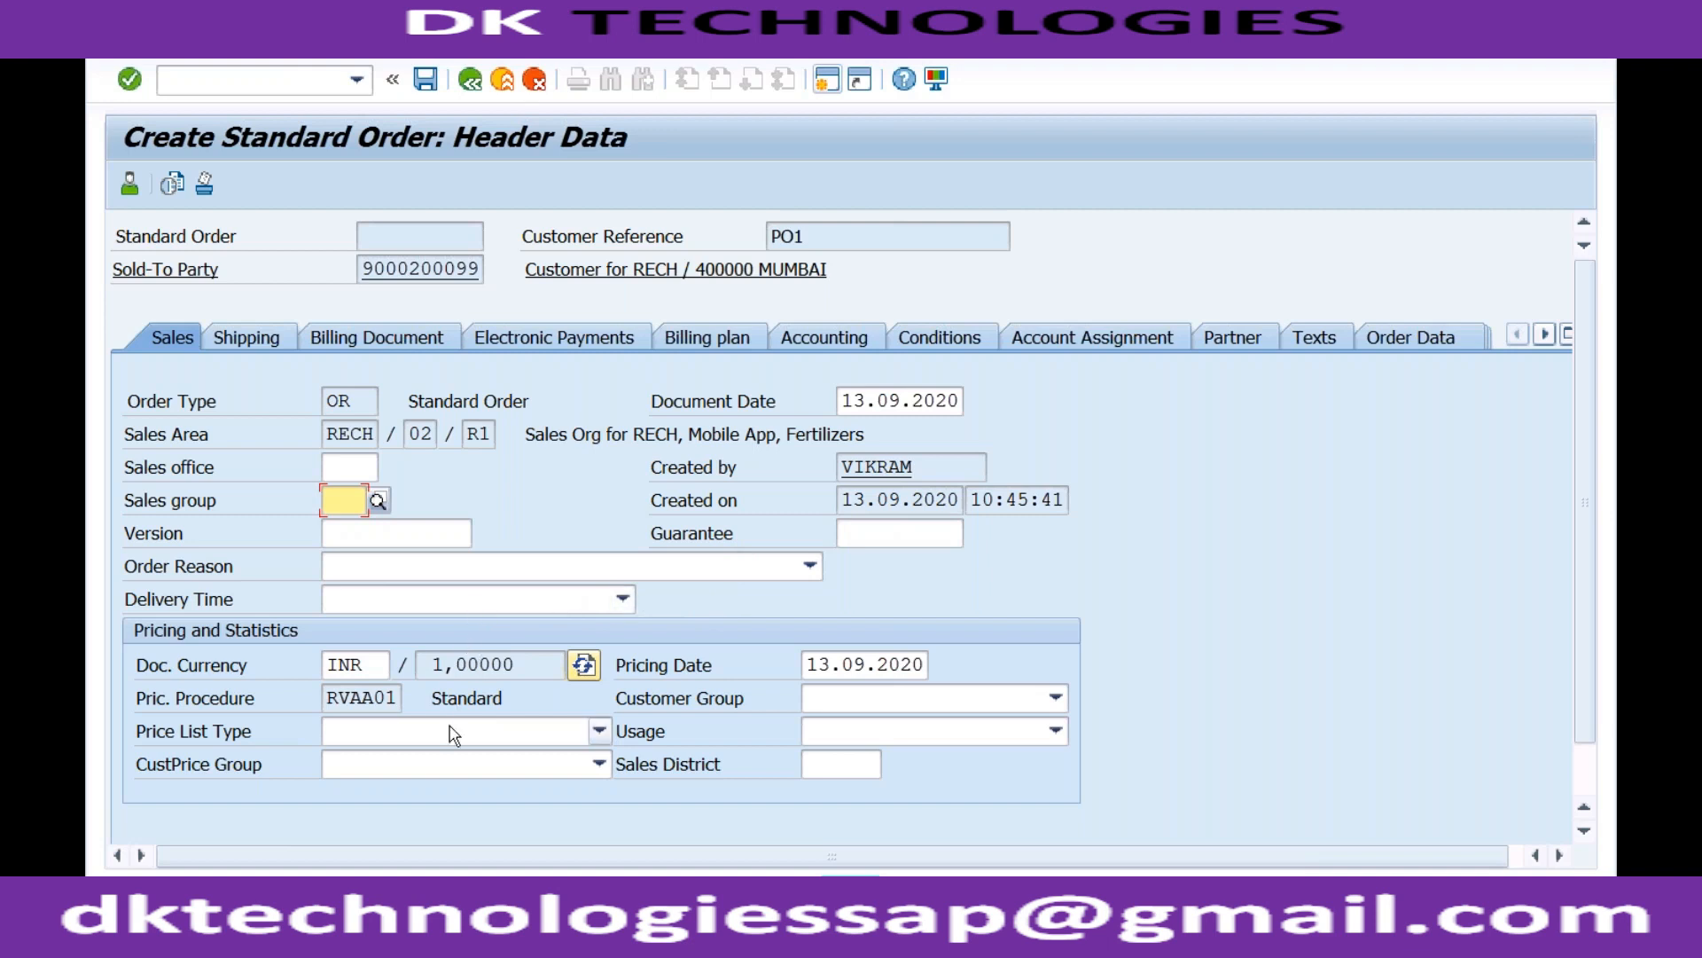
Check the header's pricing procedure RVAA01 and look at the Customer Group choices without changing them.
click(376, 700)
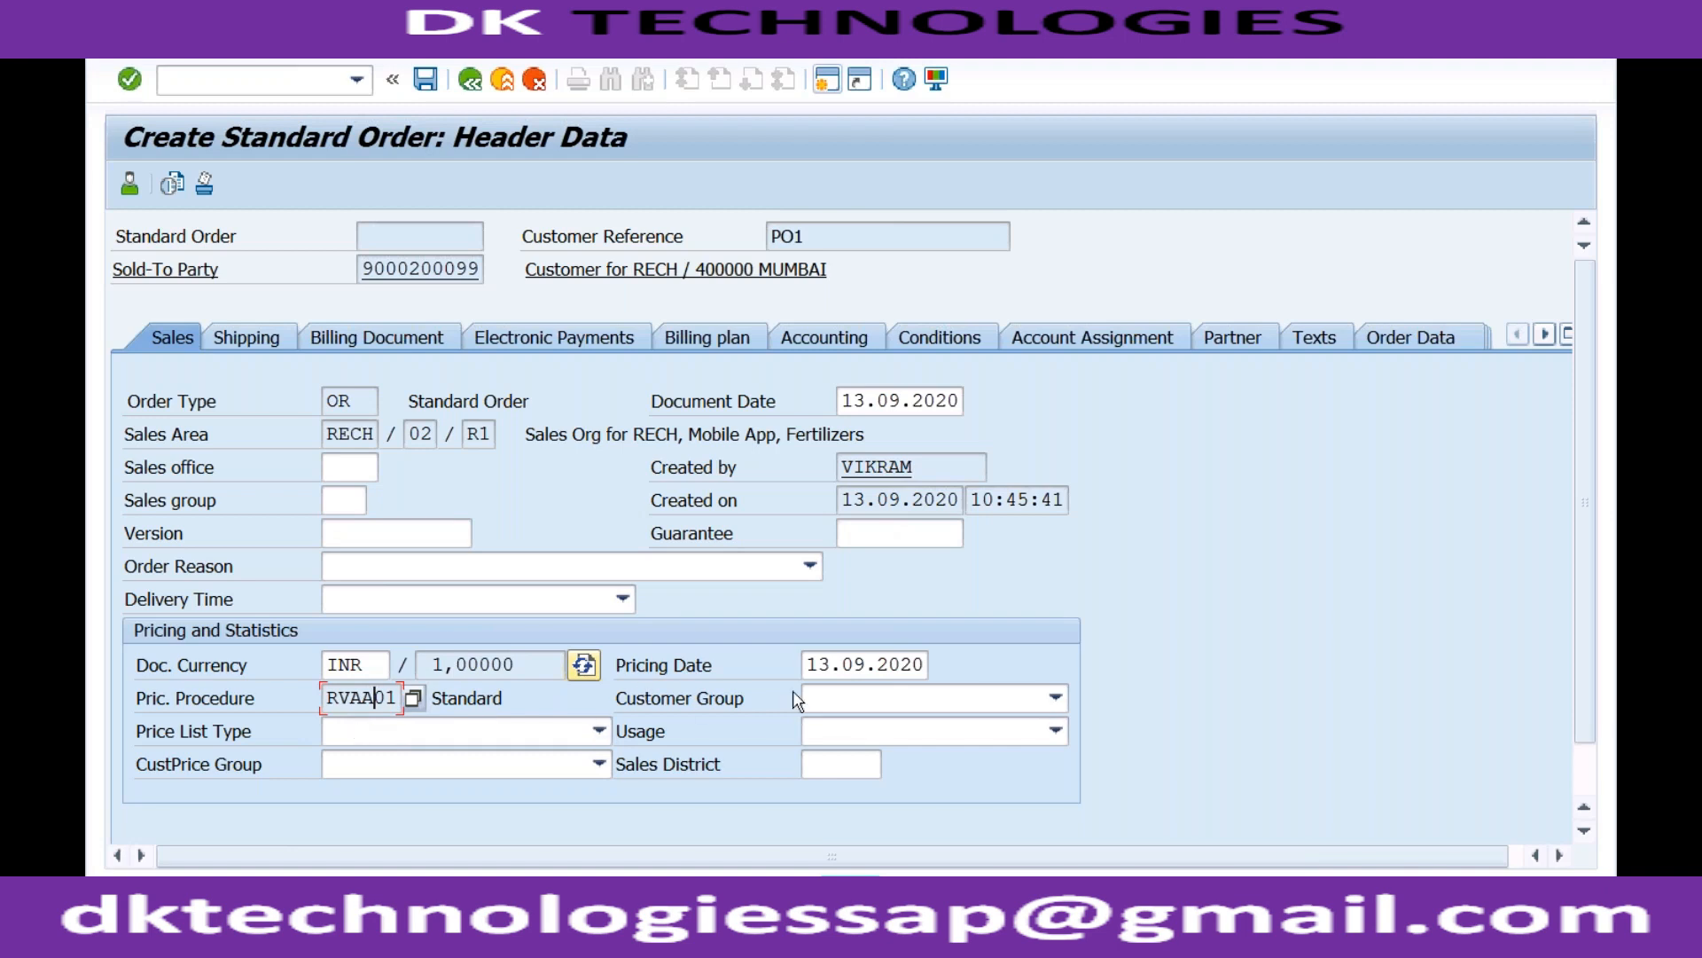
click(840, 699)
click(841, 698)
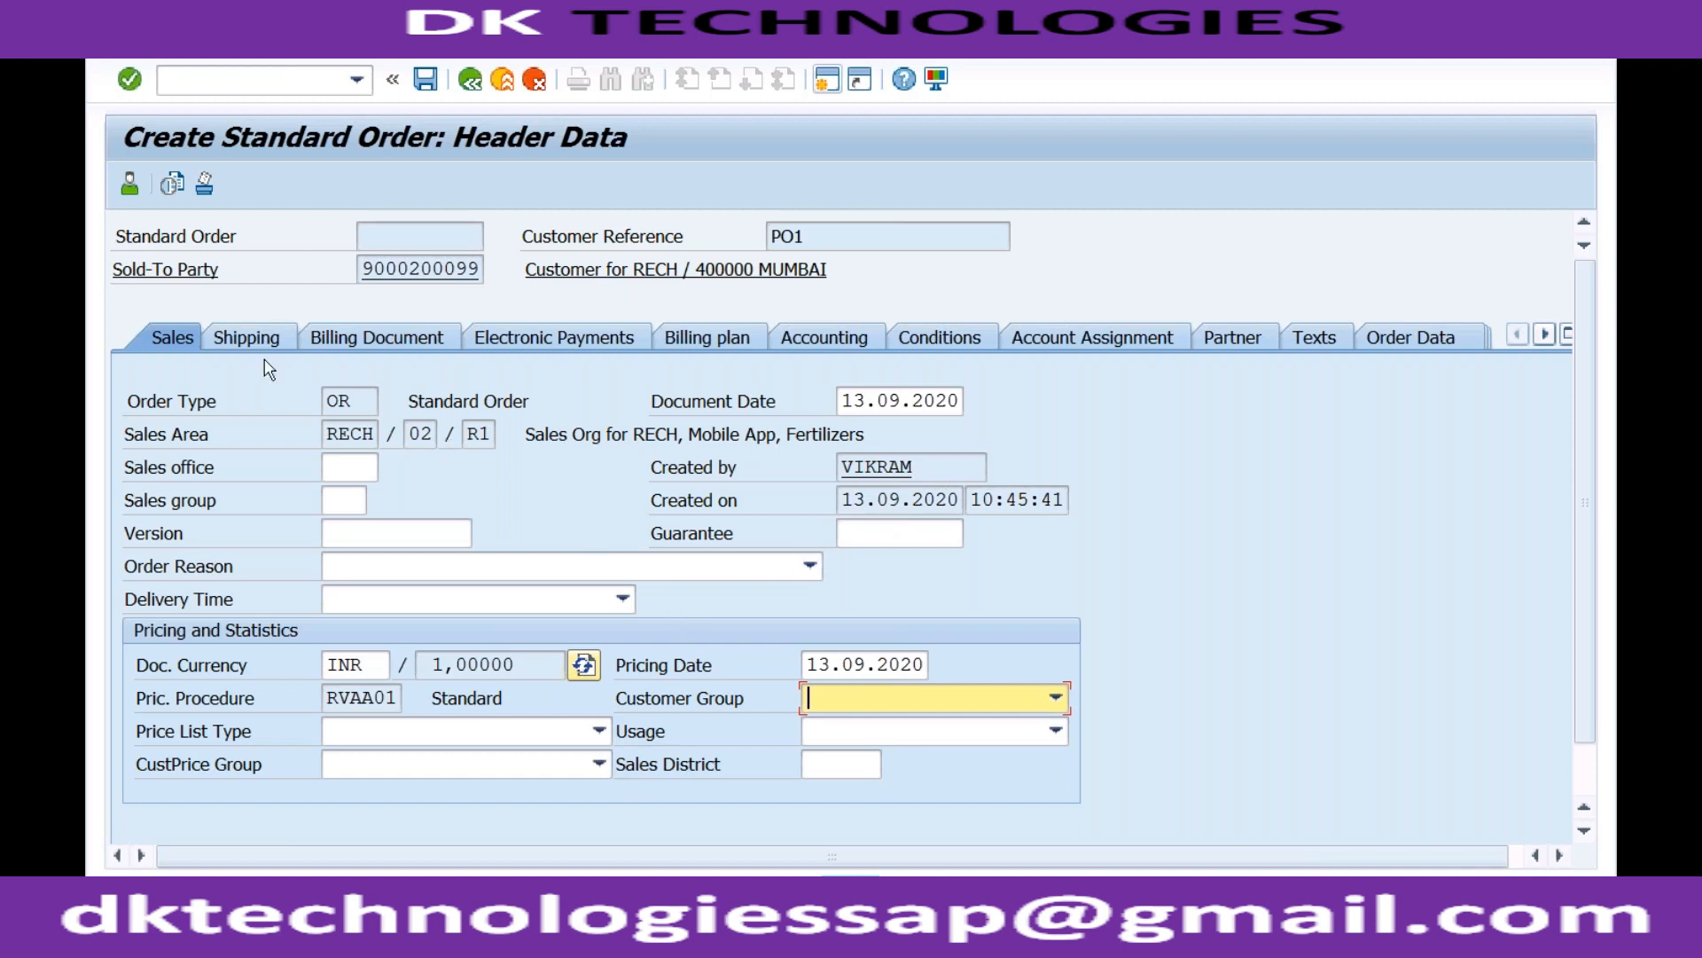
Look through the Shipping, Billing Document, Accounting, Conditions and Partner tabs, then go back to the overview.
click(243, 342)
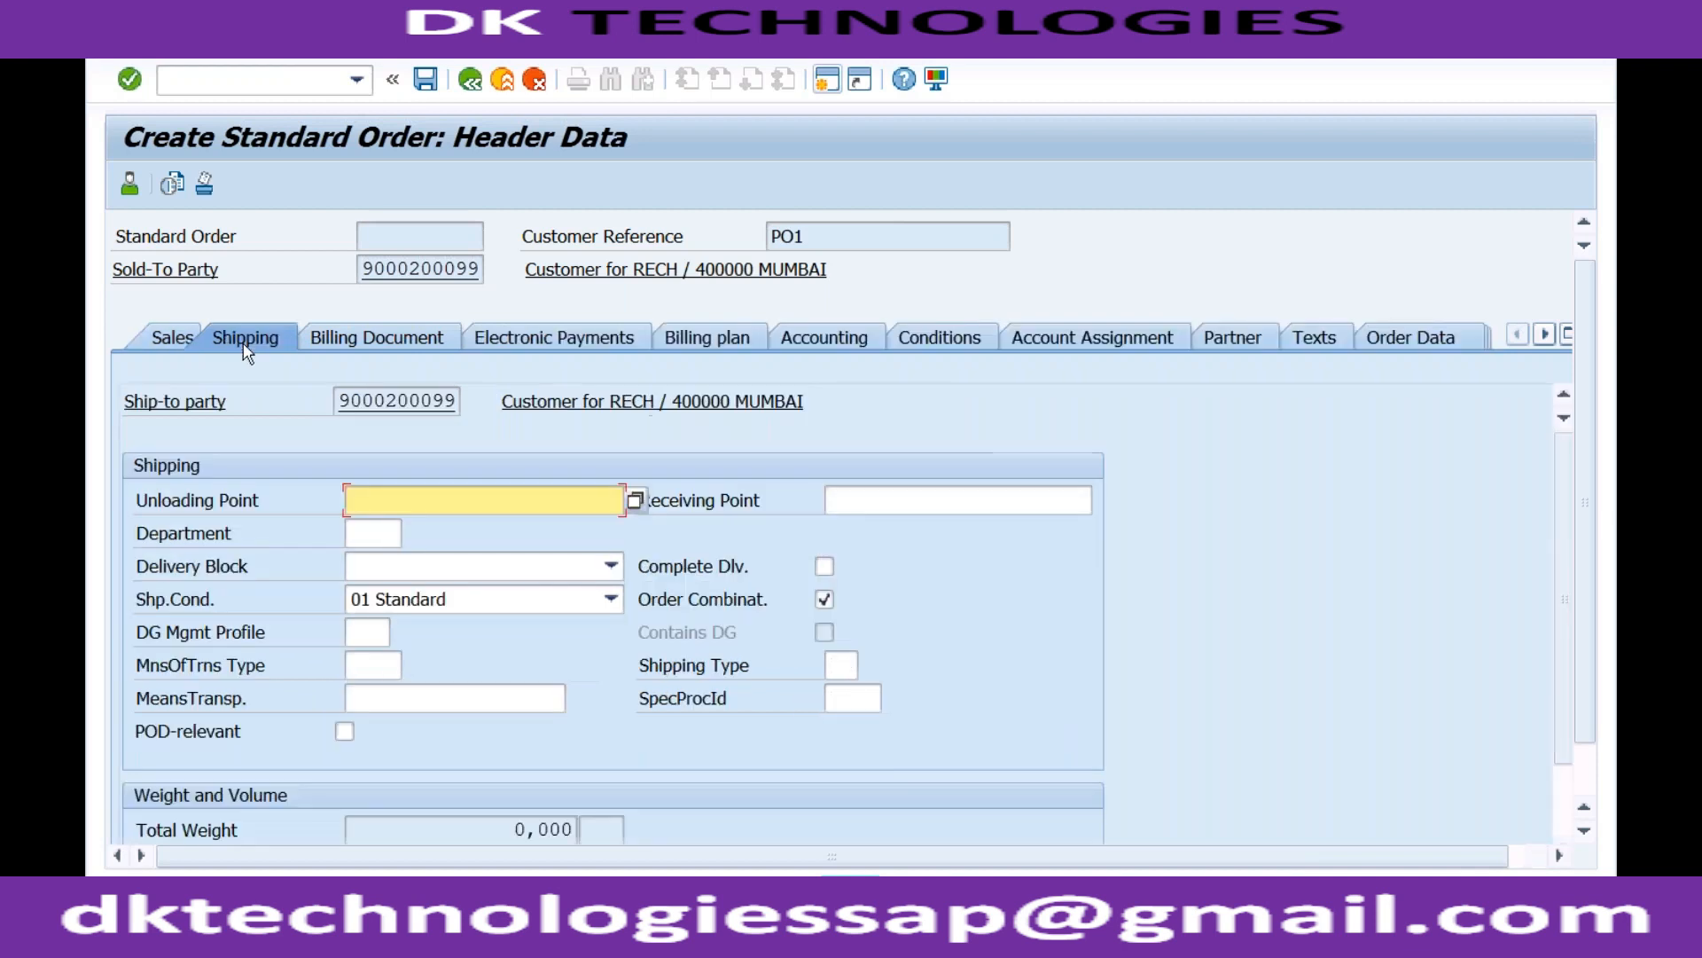
click(369, 342)
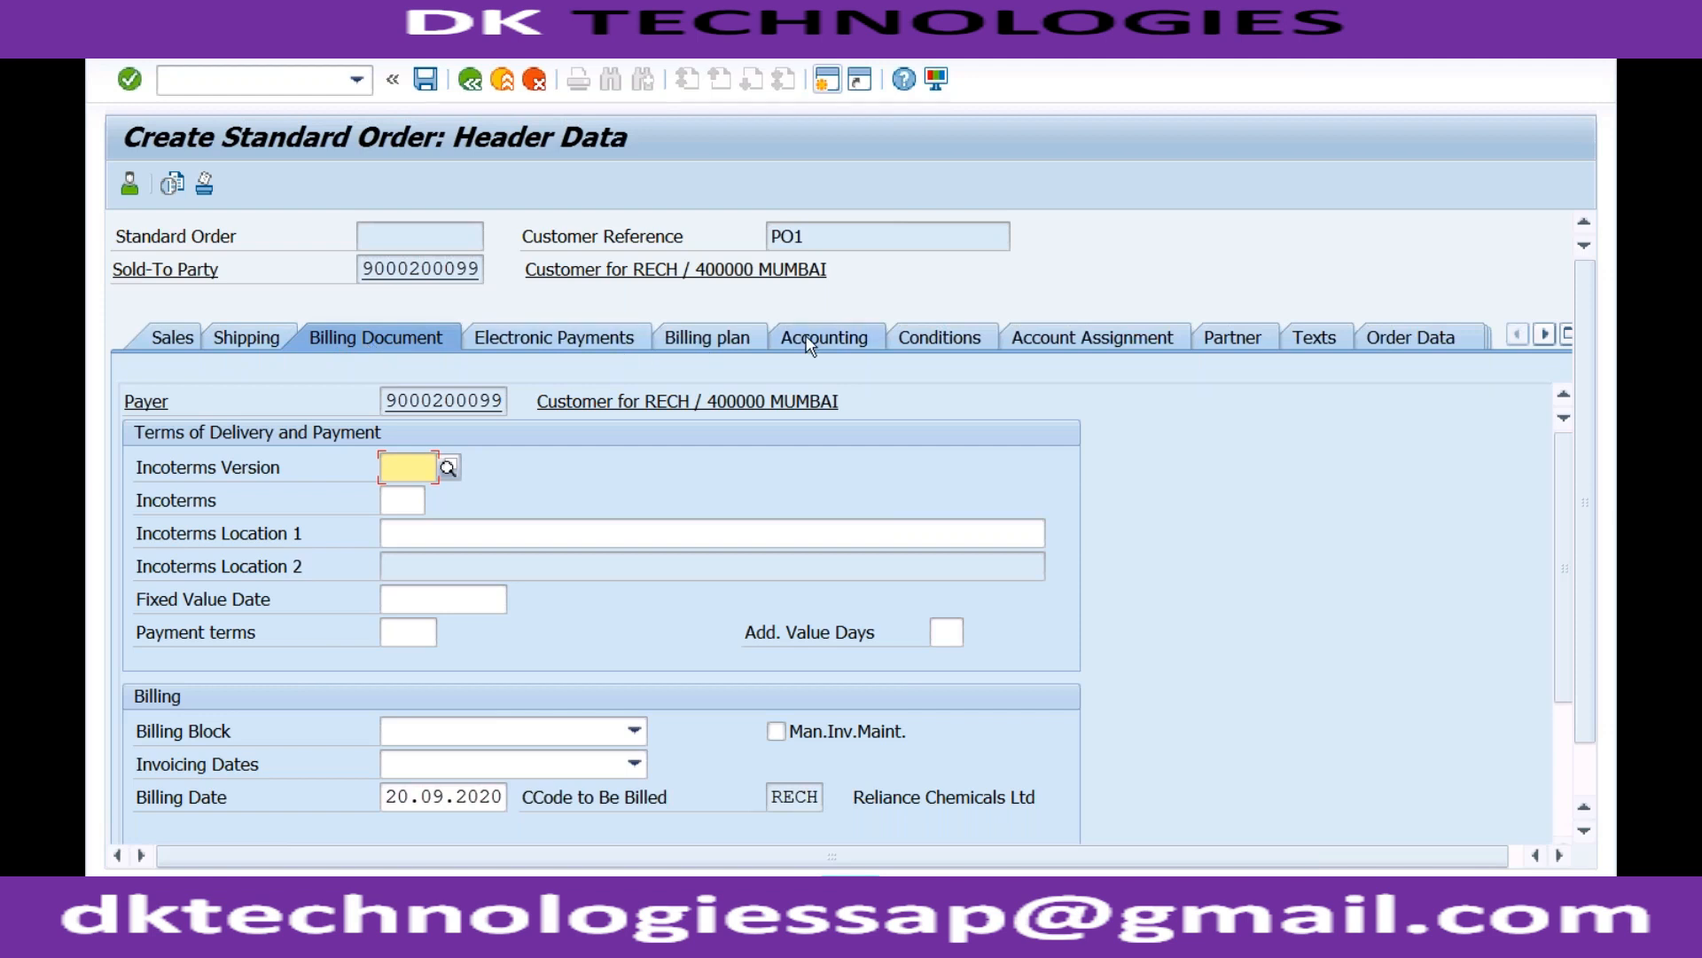
click(874, 340)
click(929, 330)
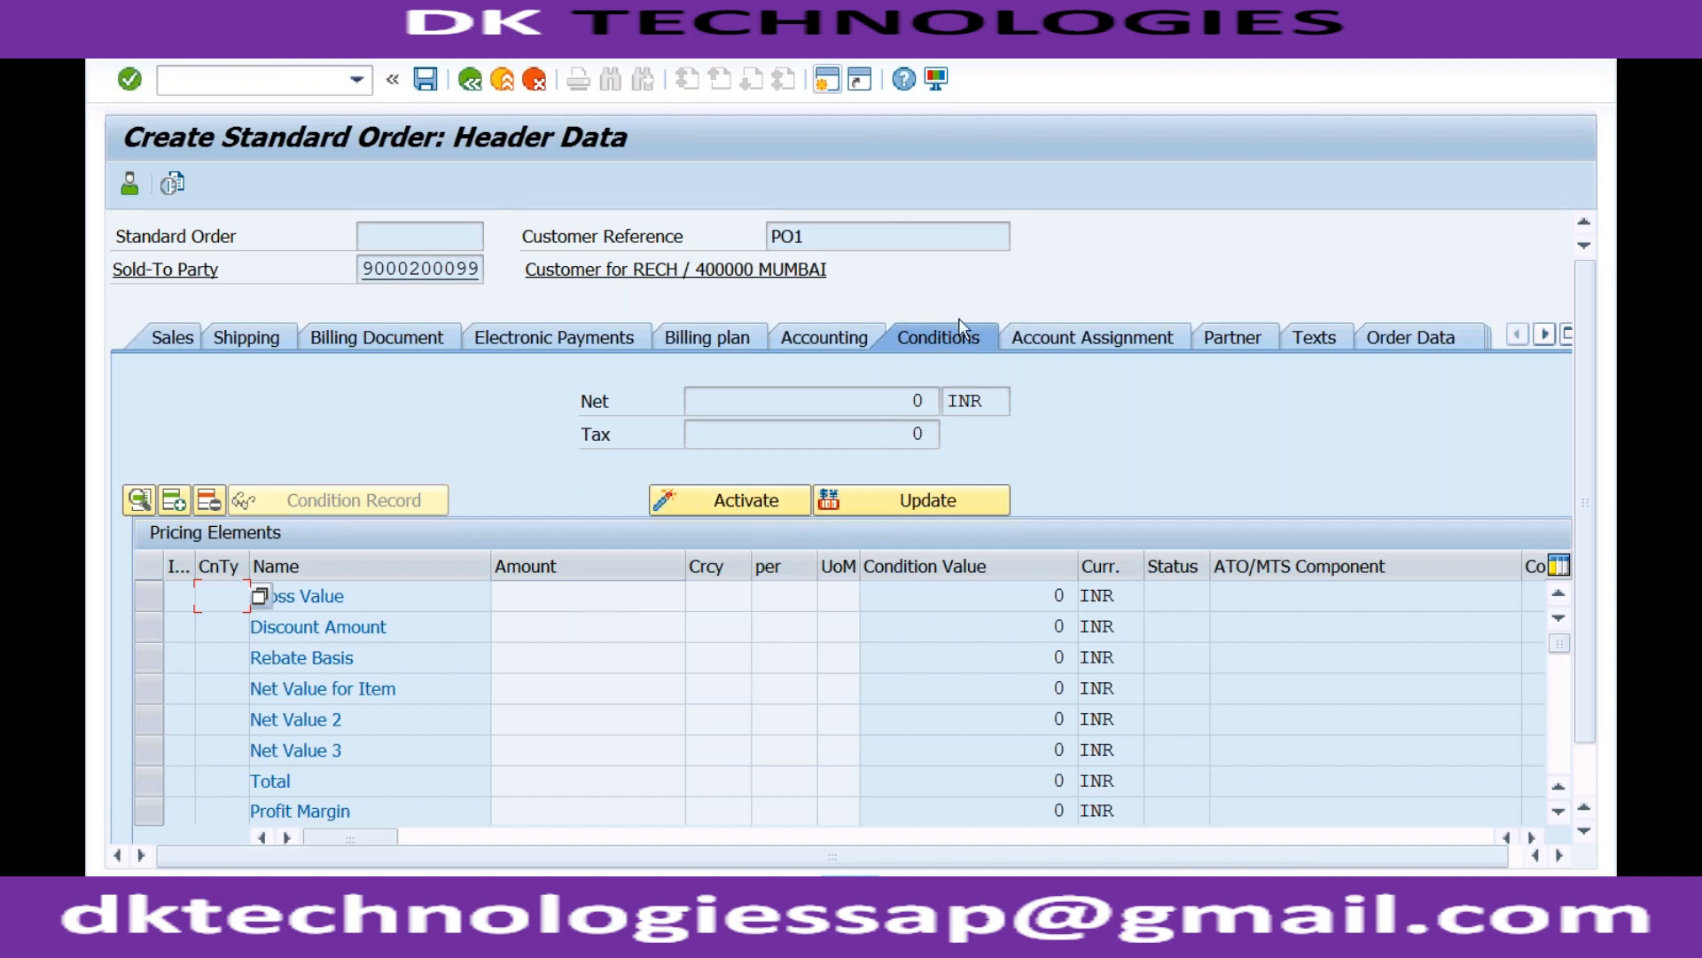
click(1220, 349)
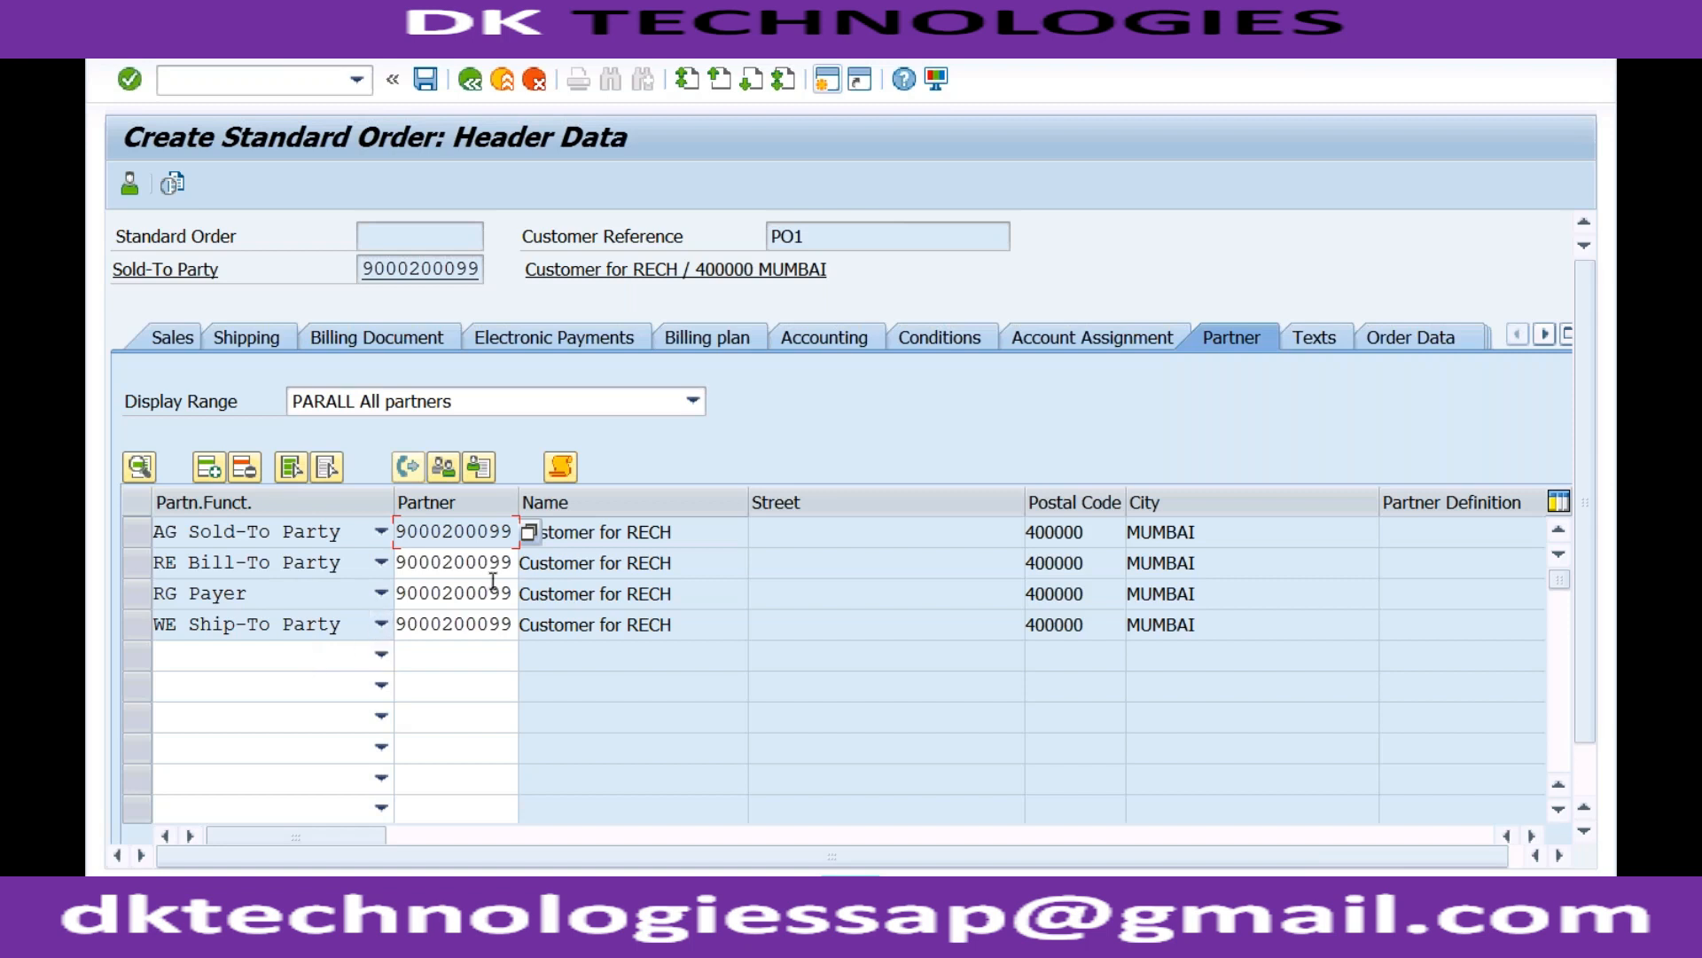
click(471, 80)
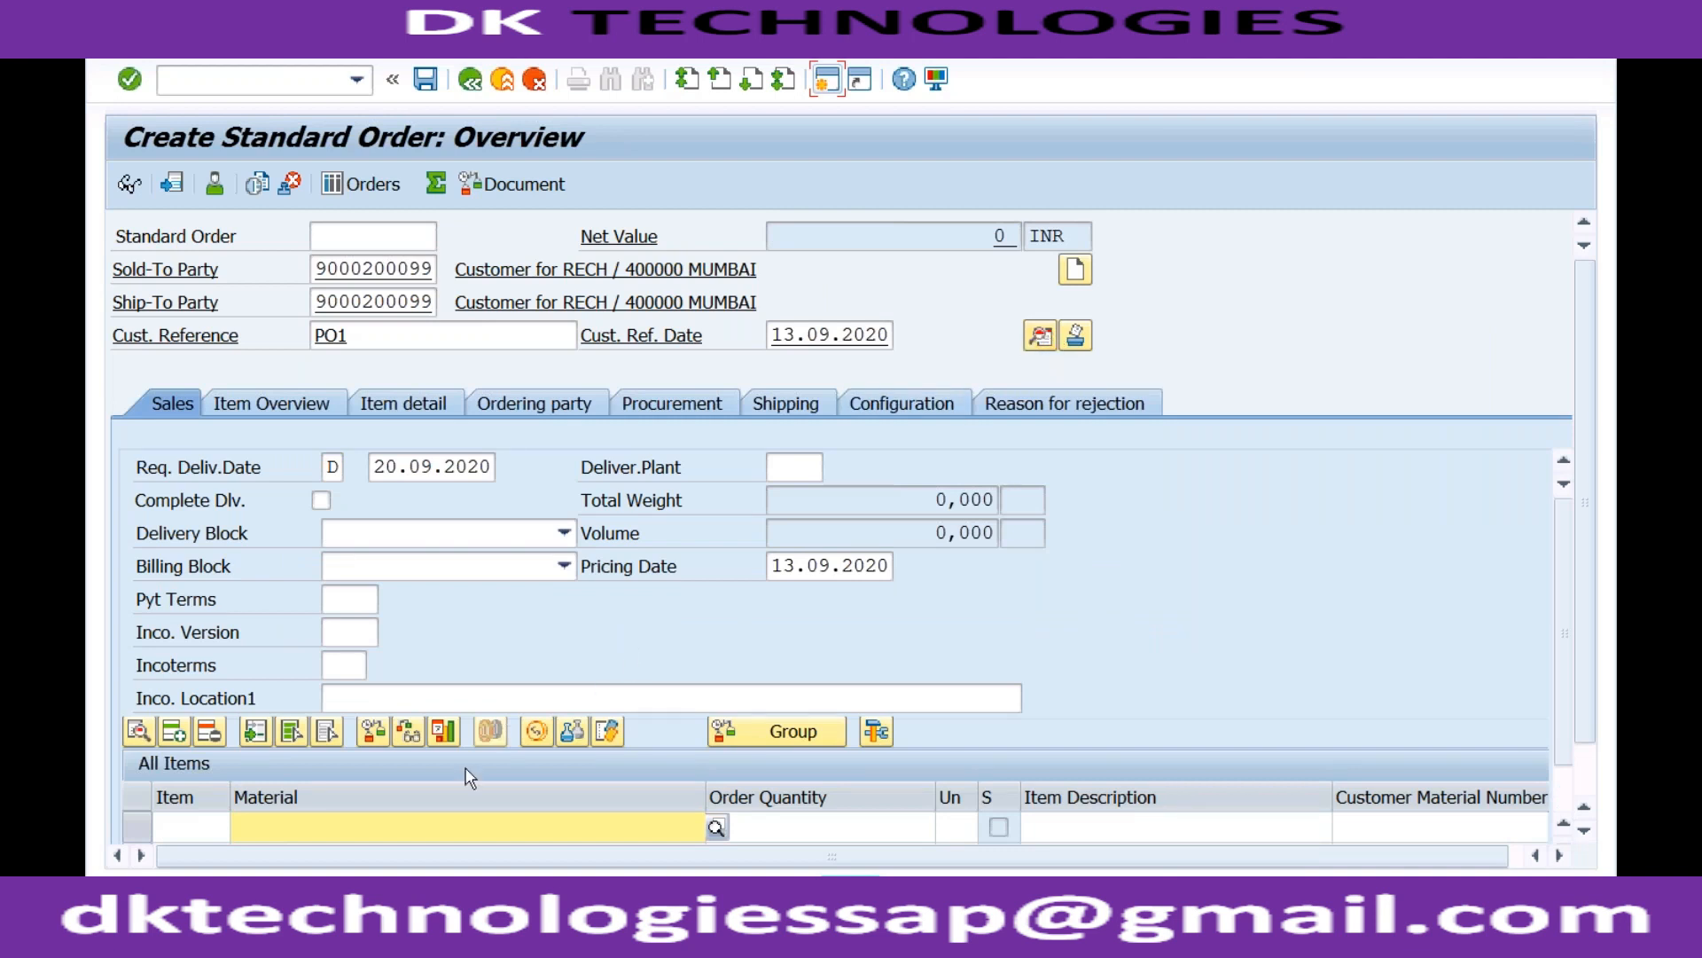
Enter material TRADING_GOODS, found by searching 'TRAD', with order quantity 10 in the first item row.
click(439, 824)
click(1589, 769)
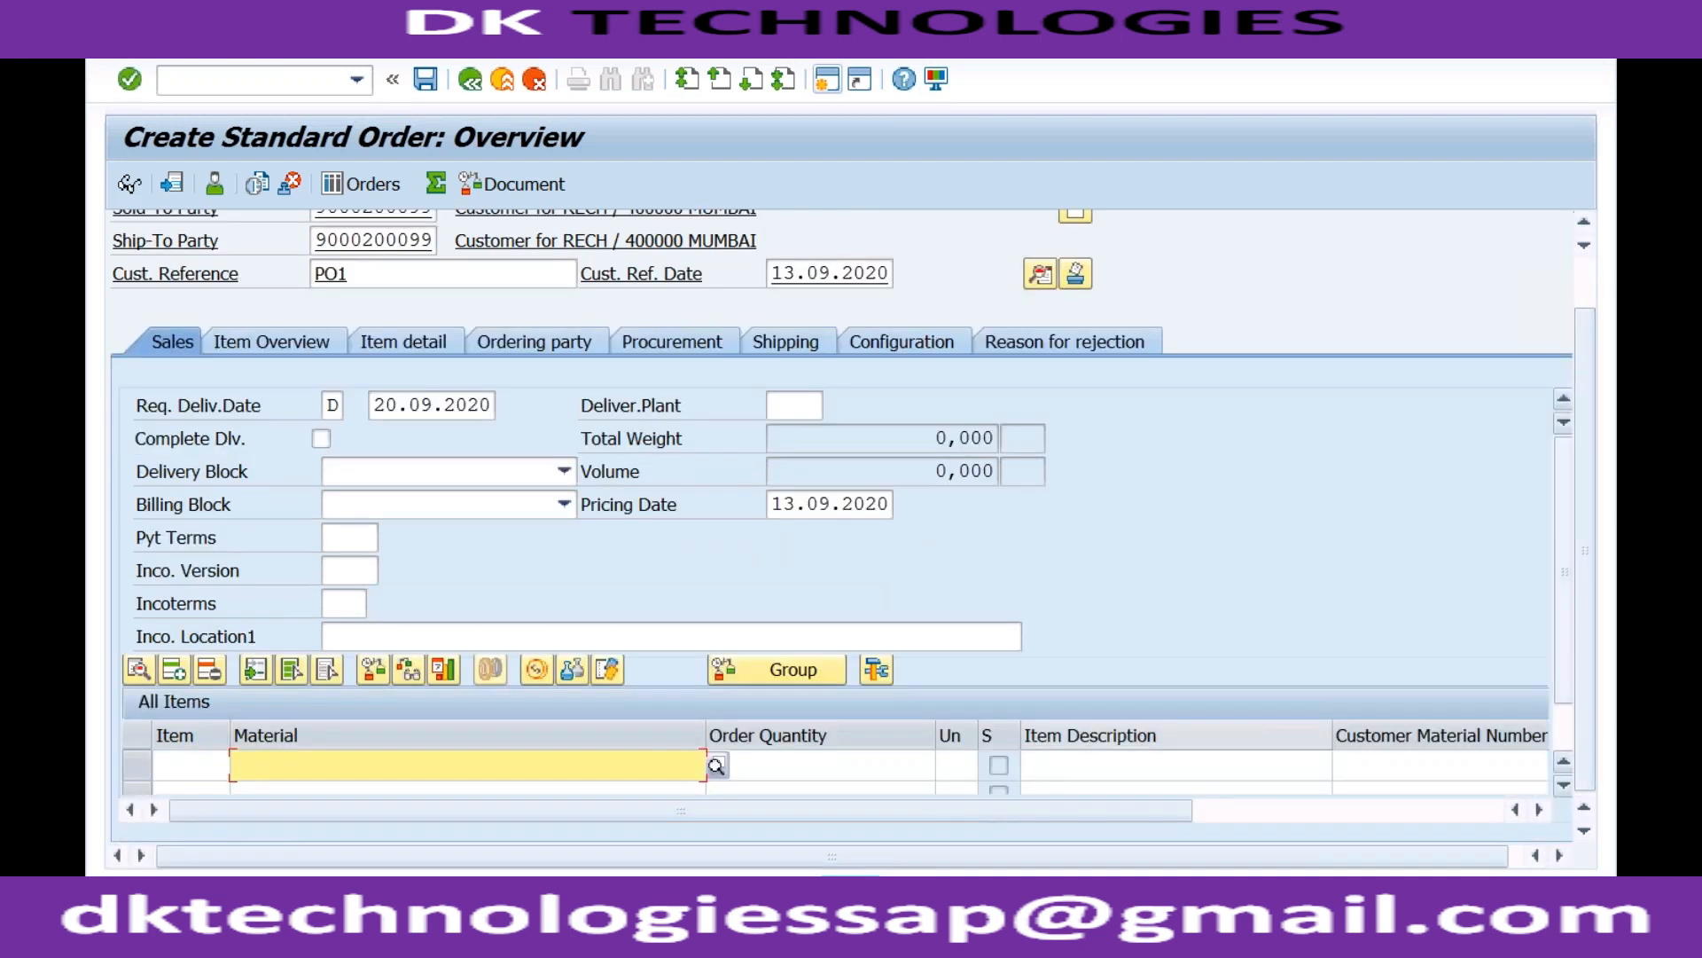
text(TRAD)
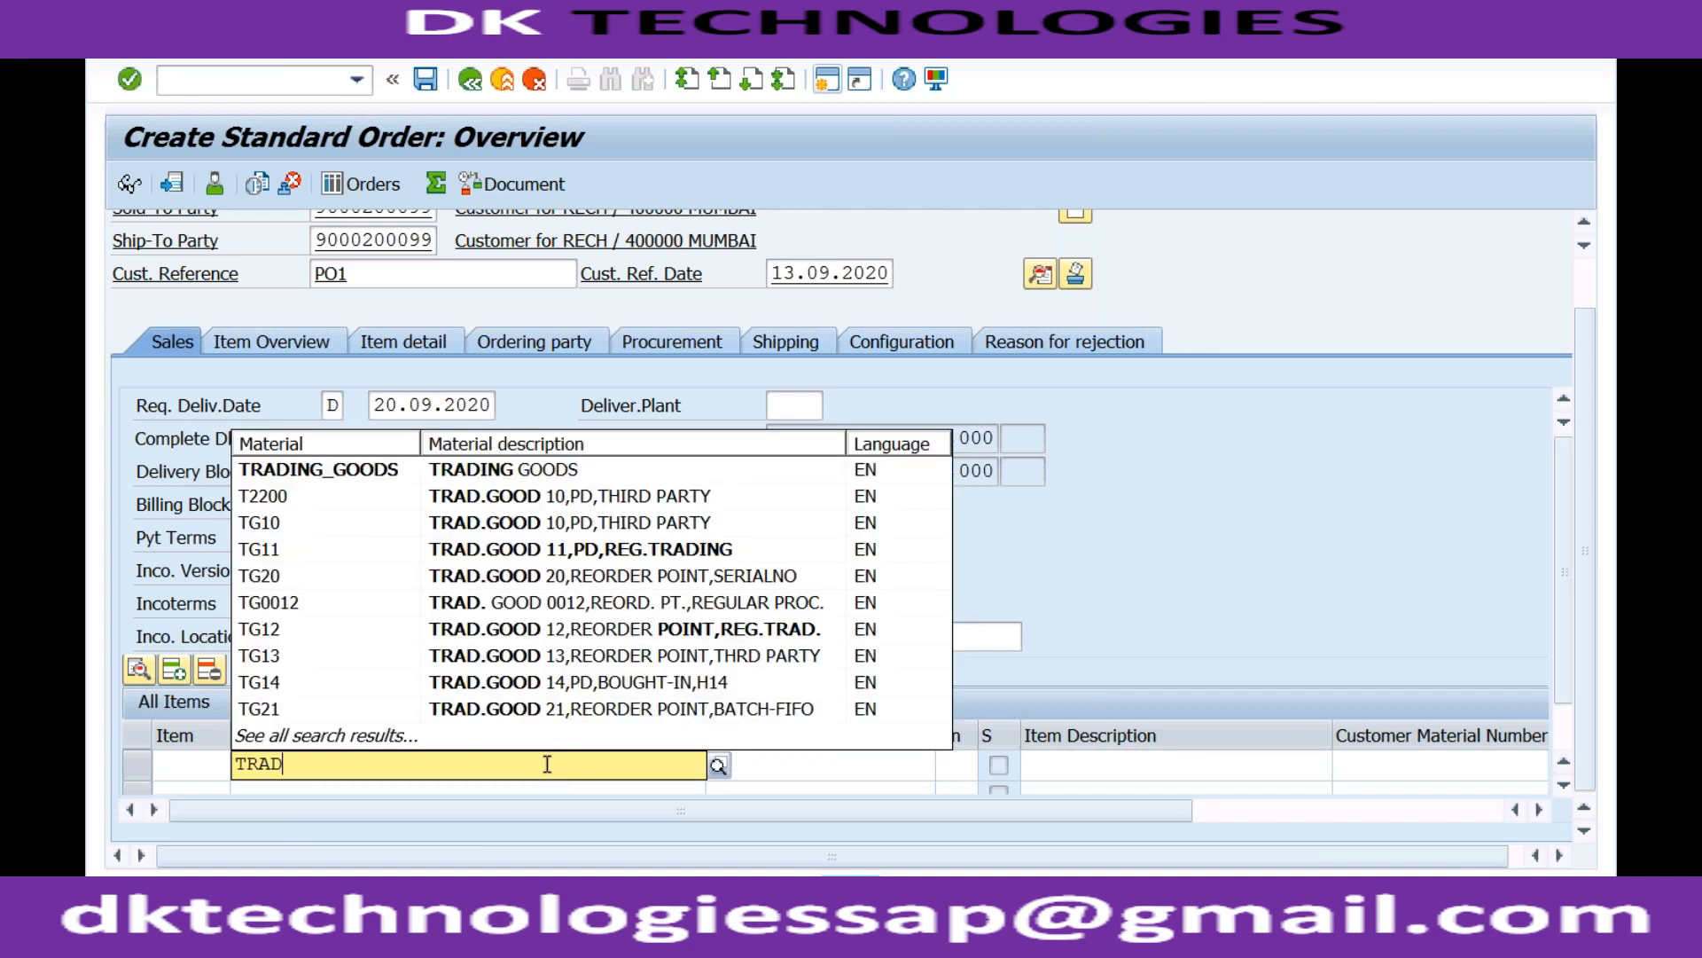
click(463, 472)
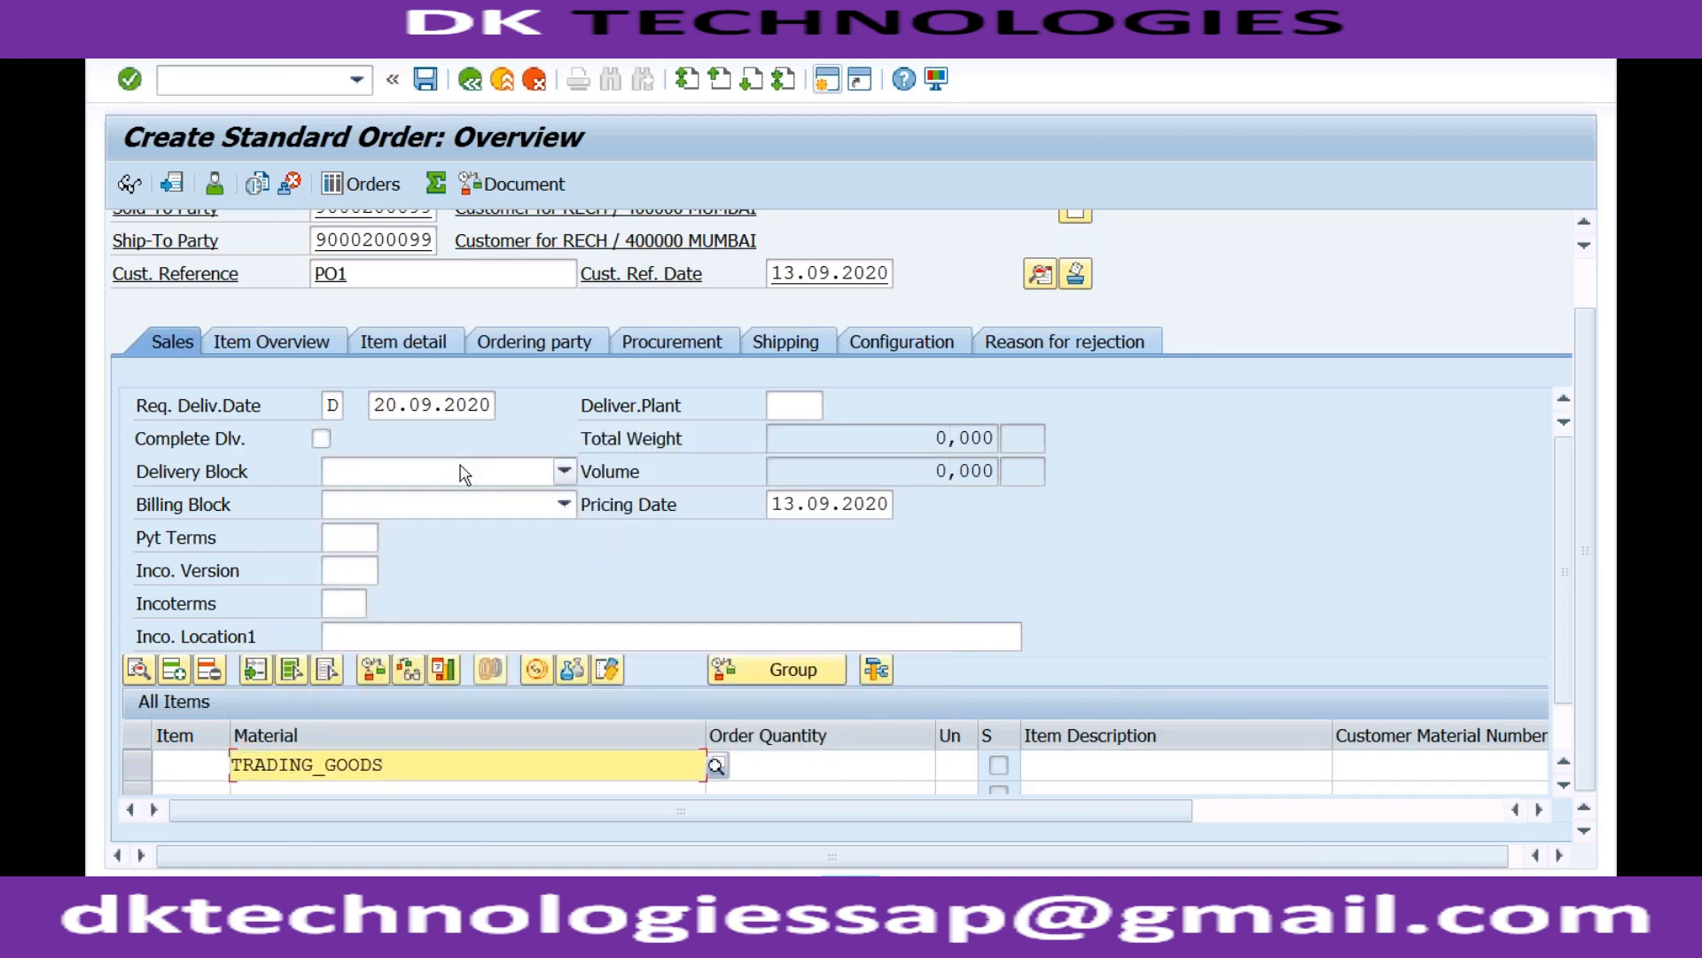
click(778, 766)
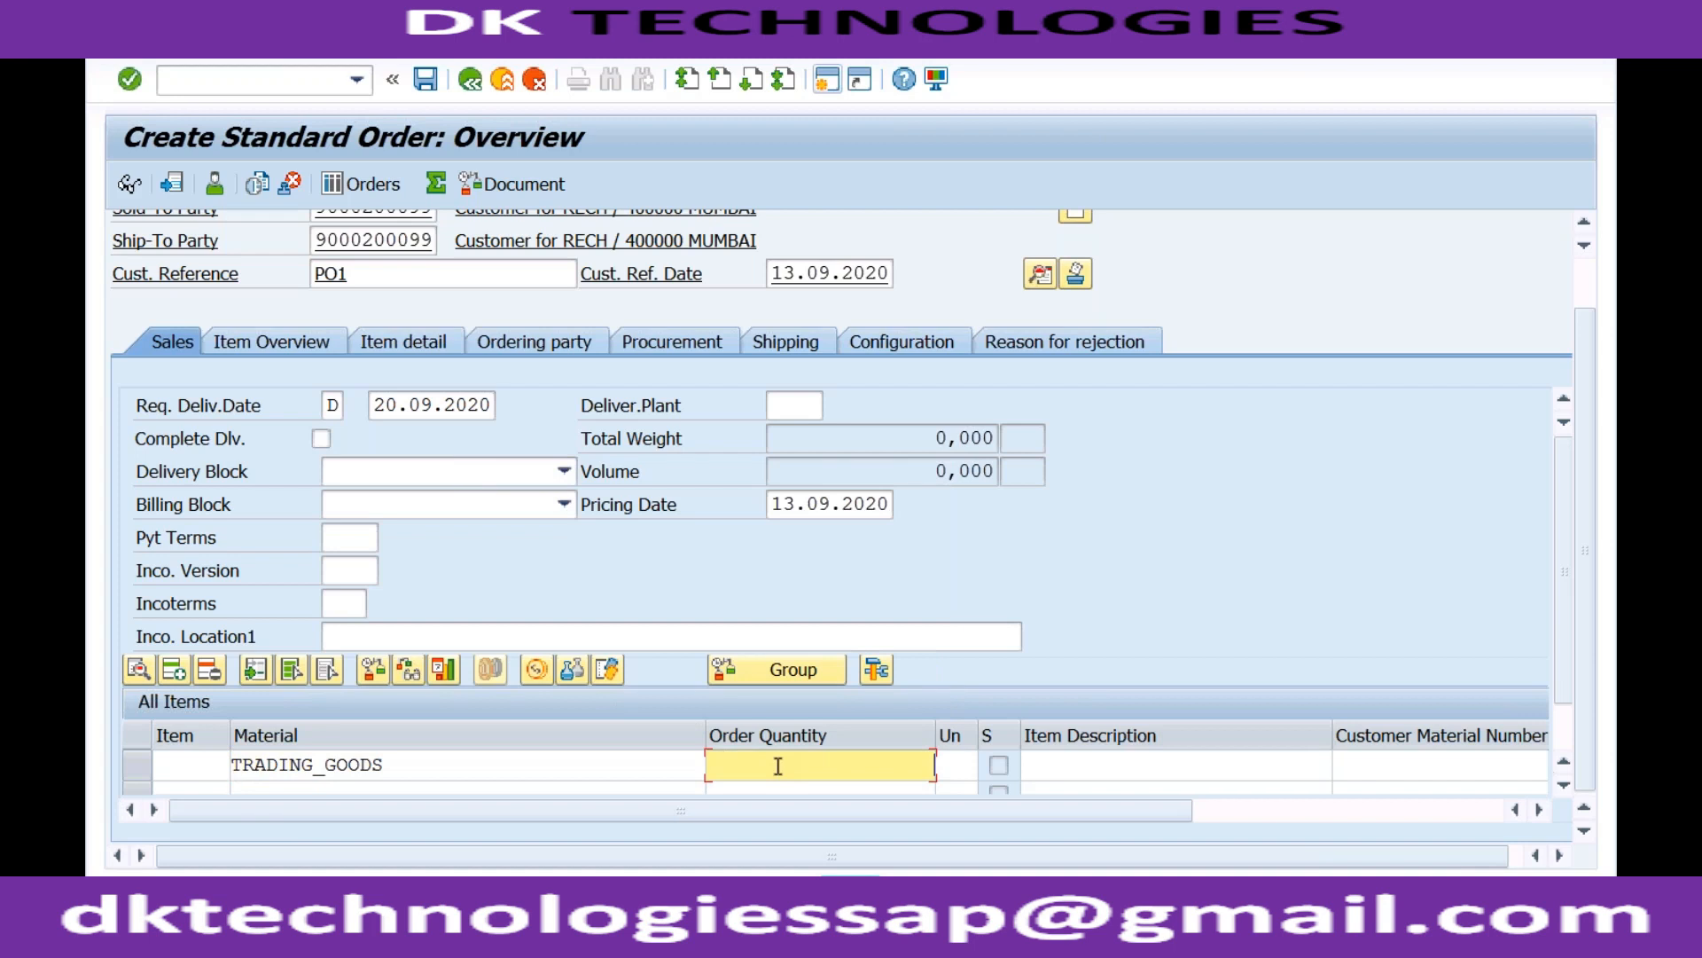
text(10)
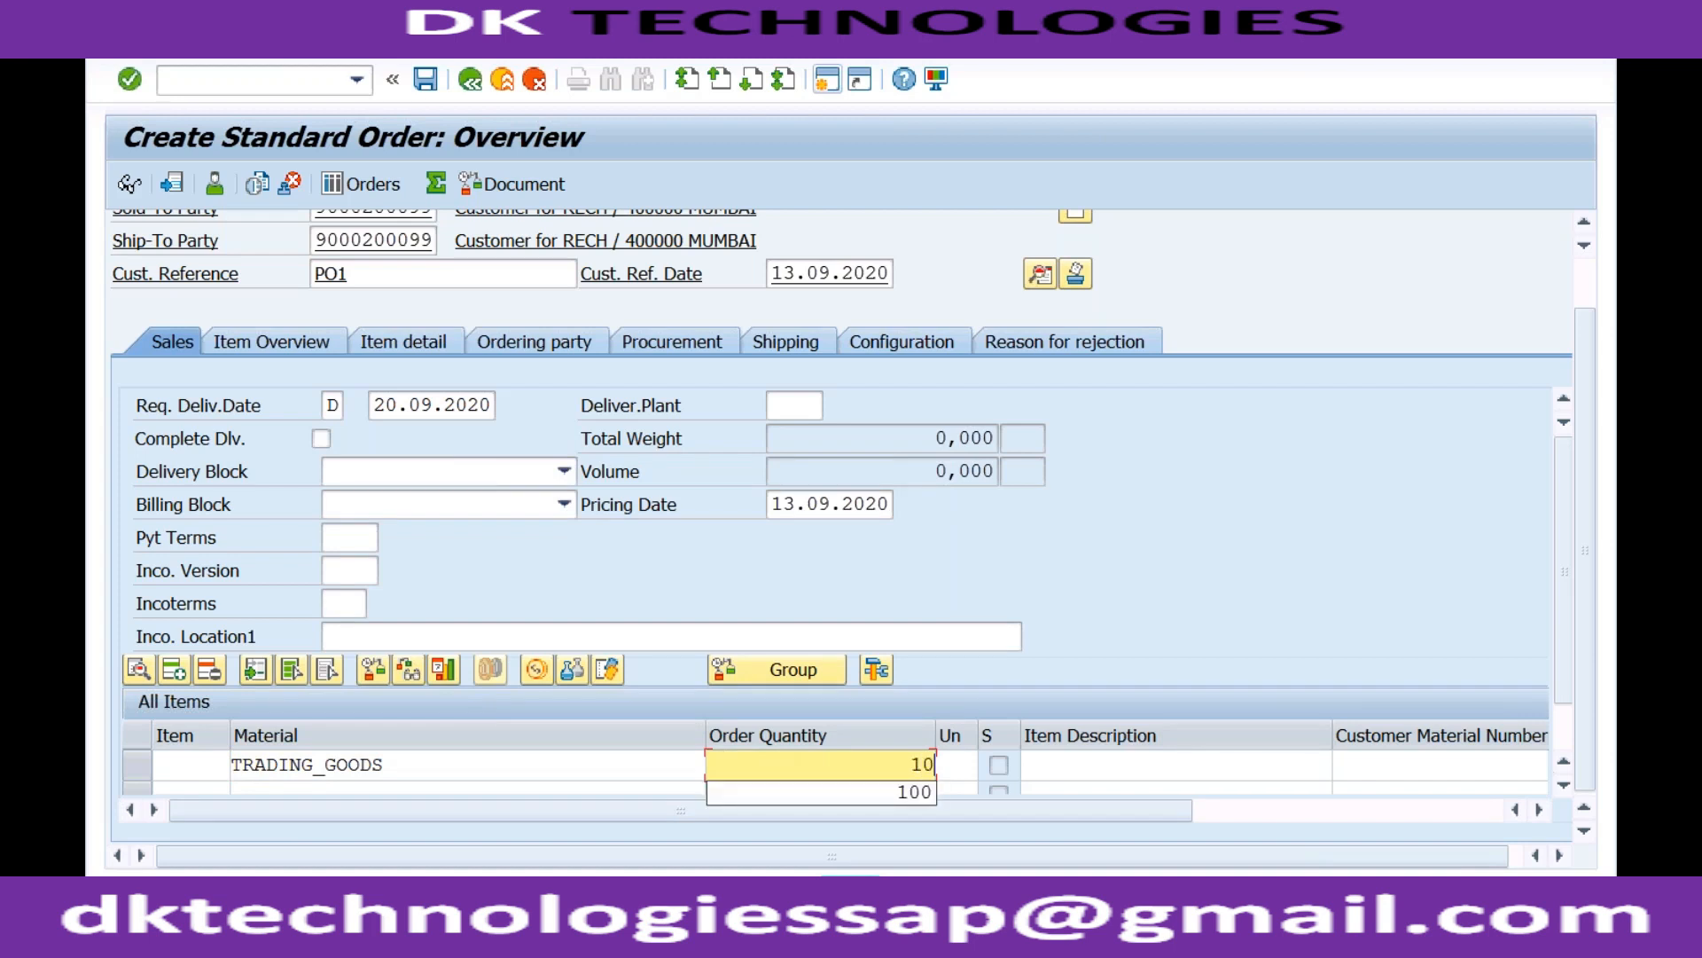